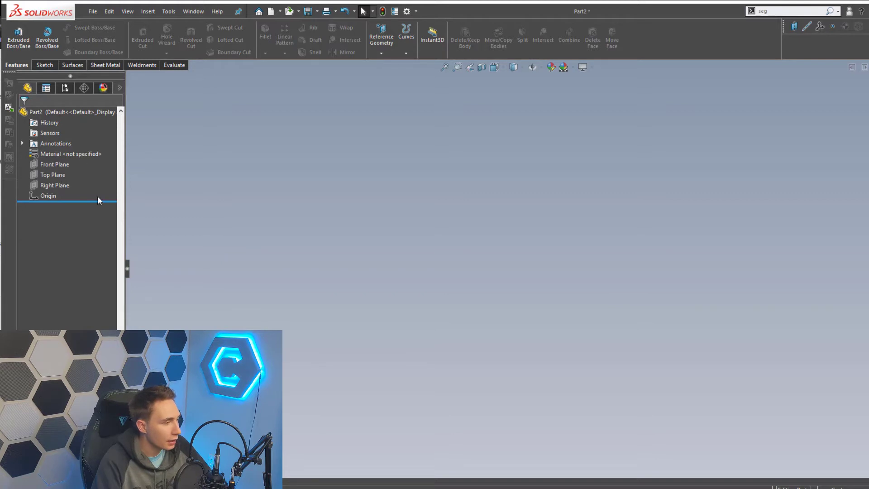
# Step: Start a sketch on the Top Plane and draw a circle about 3.1 in in diameter, horizontally in line with the origin
pyautogui.click(55, 176)
pyautogui.click(43, 66)
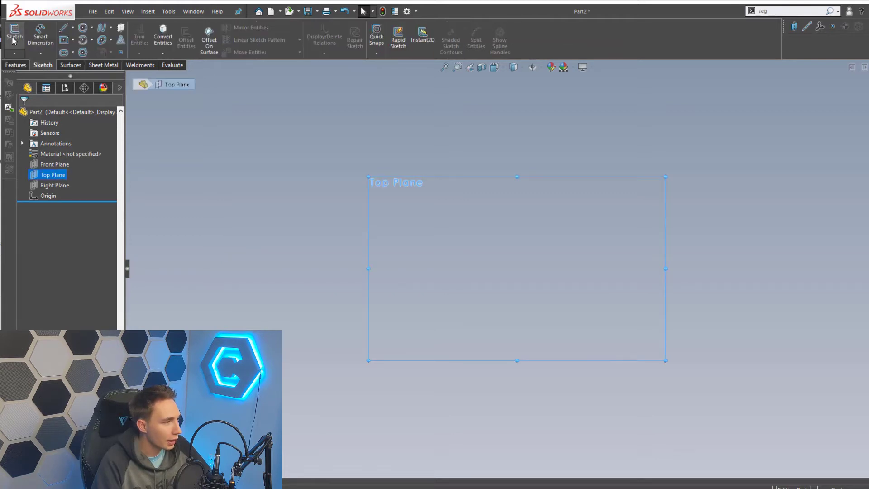
pyautogui.click(14, 41)
pyautogui.press('s')
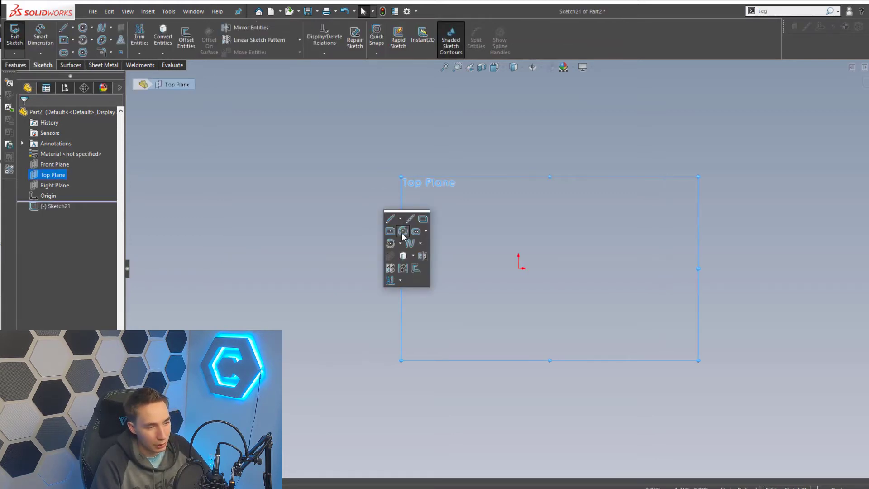
pyautogui.click(401, 232)
pyautogui.click(677, 268)
pyautogui.click(714, 318)
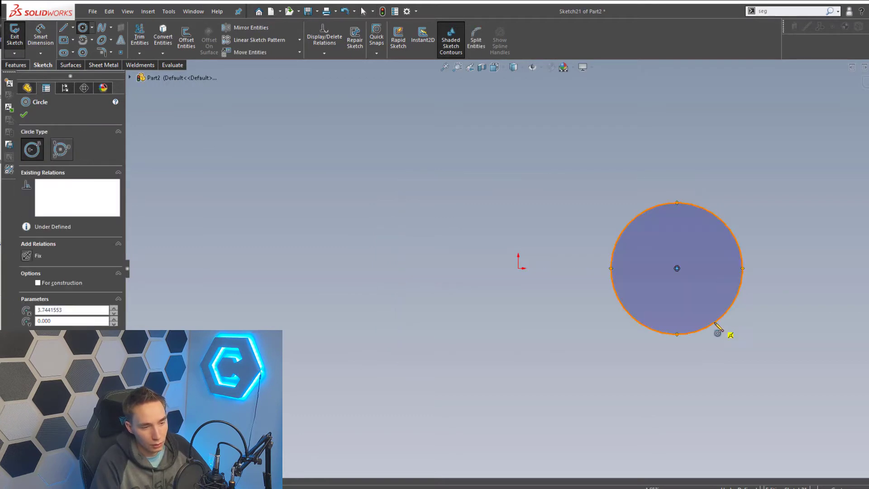
# Step: Dimension the circle's diameter as 3 in
pyautogui.press('d')
pyautogui.click(743, 247)
pyautogui.click(804, 204)
pyautogui.write('=')
pyautogui.moveTo(801, 230)
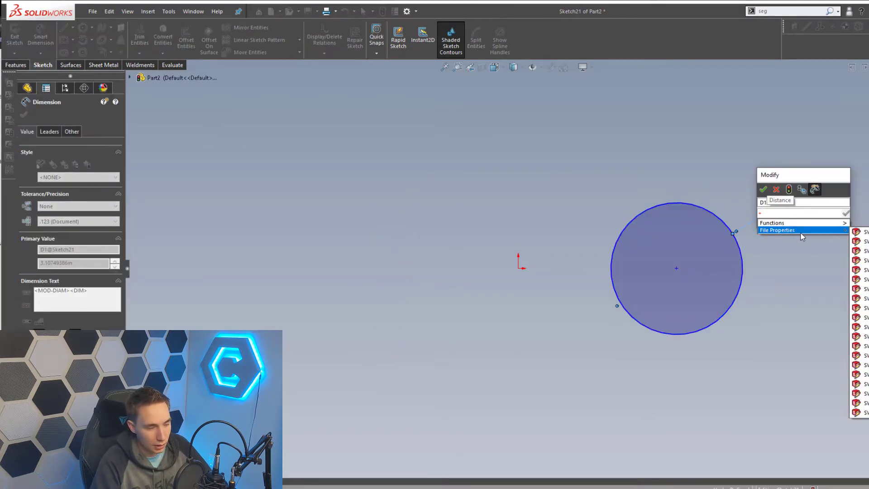
pyautogui.write('3')
pyautogui.press('Return')
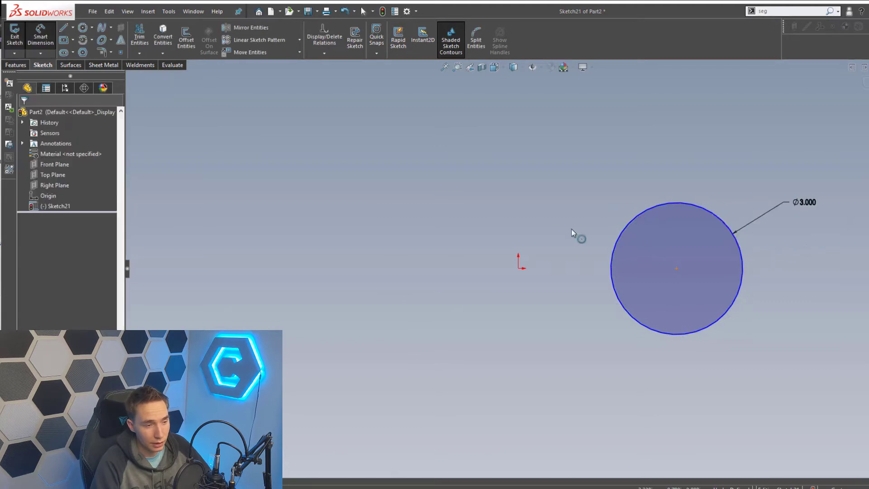
pyautogui.press('Escape')
# Step: Draw a corner rectangle from the circle's top quadrant across the origin, with its lower right corner on the circle's bottom quadrant
pyautogui.press('s')
pyautogui.click(585, 223)
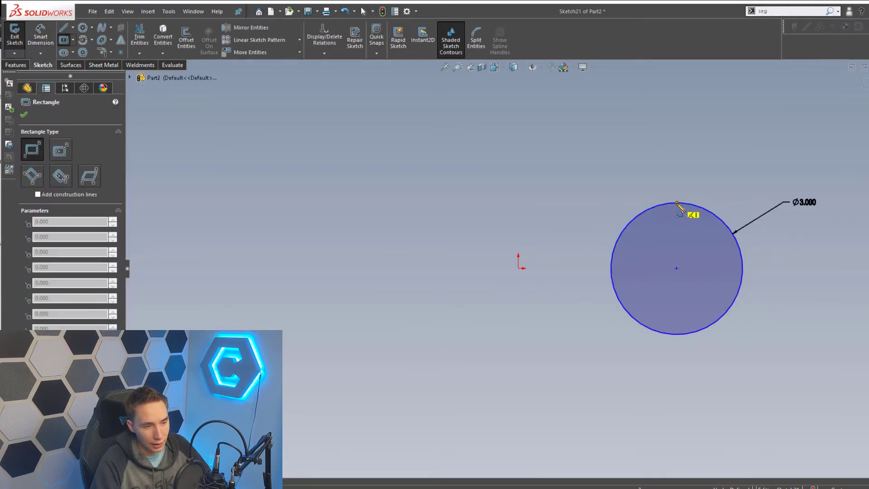
pyautogui.click(677, 203)
pyautogui.click(411, 336)
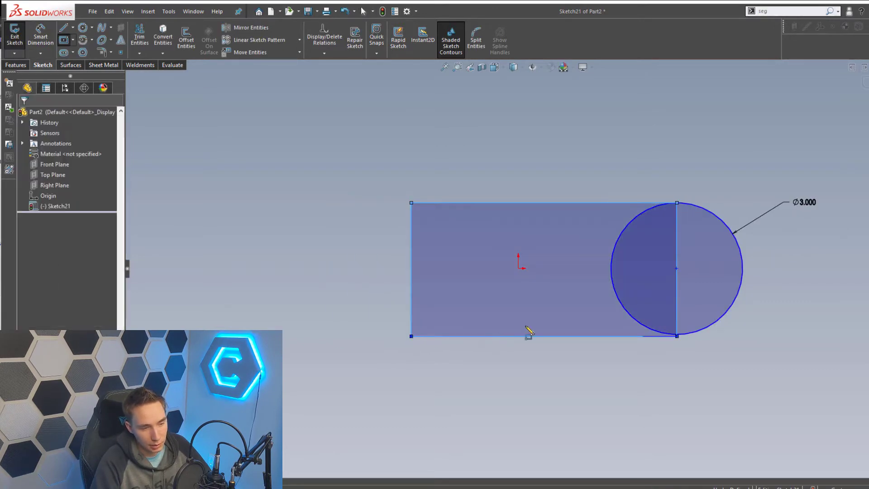
pyautogui.press('Escape')
pyautogui.click(677, 335)
# Step: Dimension the rectangle's upper edge as 6 in long
pyautogui.press('d')
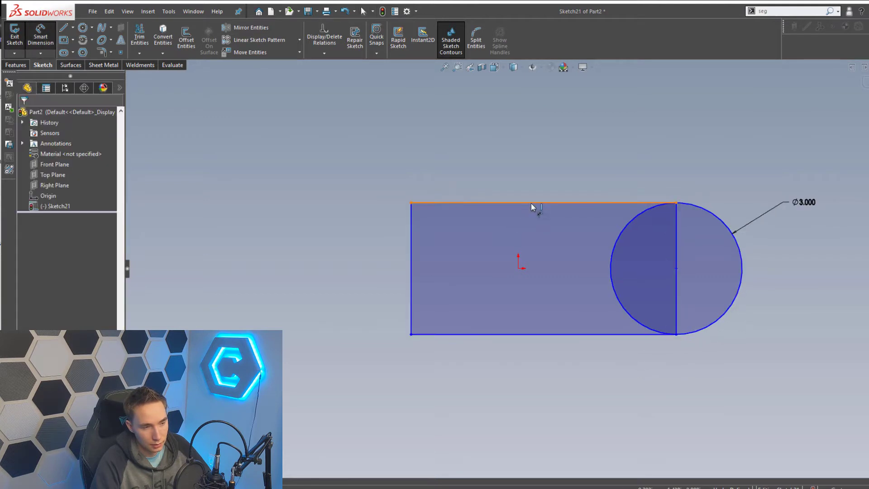
pyautogui.click(535, 203)
pyautogui.click(525, 156)
pyautogui.write('6')
pyautogui.press('Return')
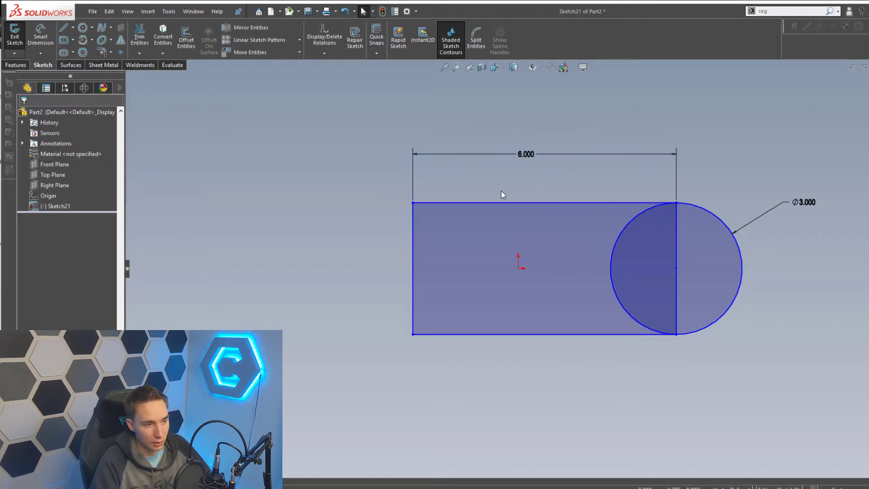
# Step: Draw a vertical construction line from the midpoint of the rectangle's upper edge to its lower edge
pyautogui.press('s')
pyautogui.click(528, 200)
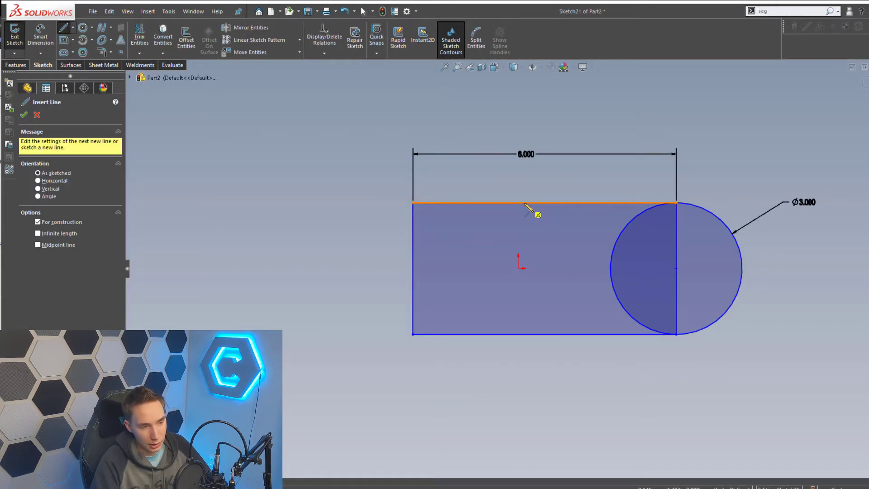
pyautogui.click(548, 204)
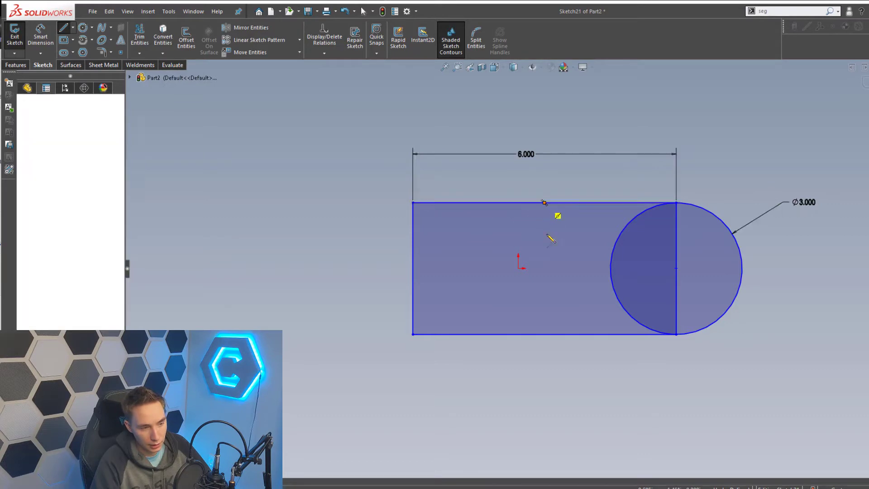
pyautogui.click(546, 336)
pyautogui.press('Escape')
# Step: Make the construction line's midpoint coincident with the origin
pyautogui.rightClick(545, 284)
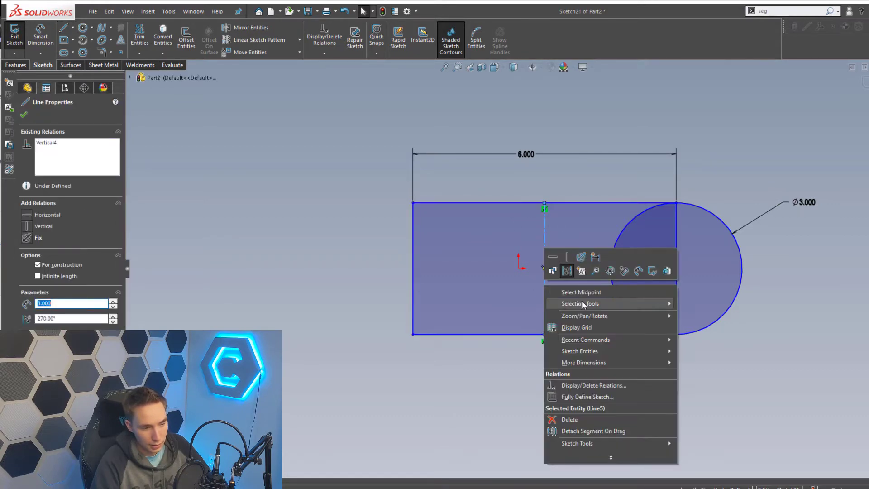
pyautogui.click(581, 292)
pyautogui.keyDown('ctrl'); pyautogui.click(519, 268); pyautogui.keyUp('ctrl')
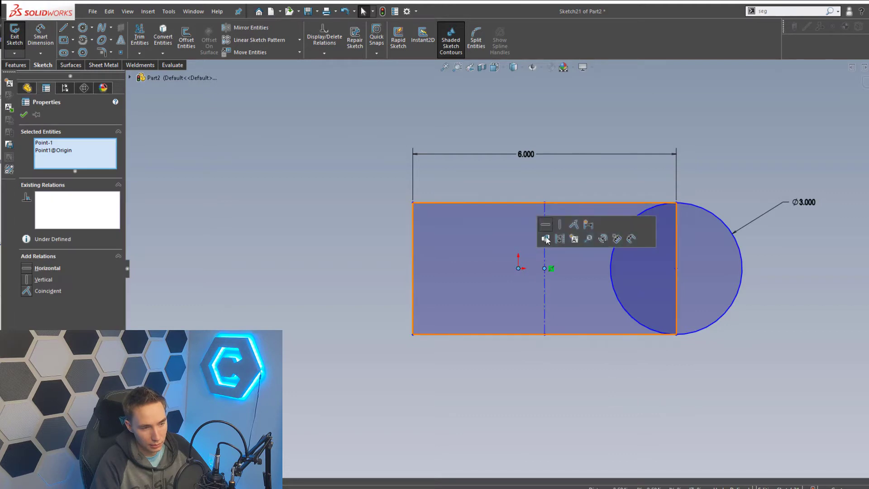
pyautogui.click(561, 224)
pyautogui.click(421, 102)
pyautogui.scroll(2, 546, 362)
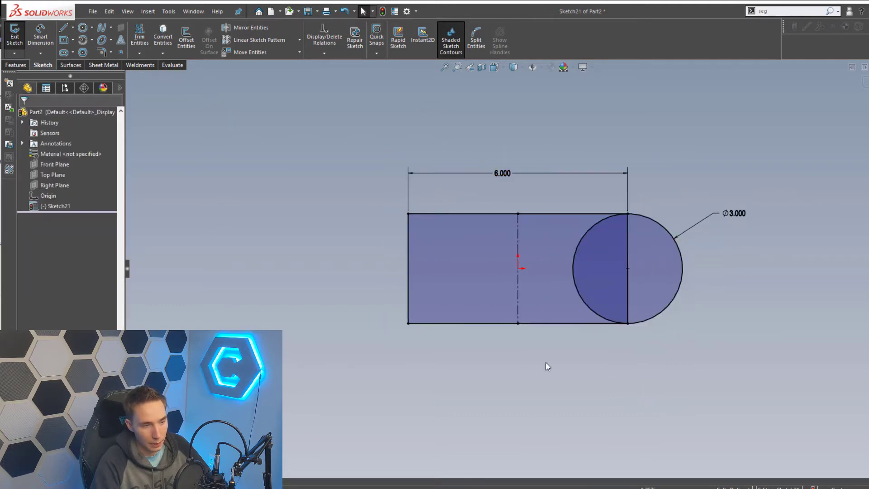
# Step: Trim the circle's inner arc and the rectangle's vertical line inside it to leave one closed profile
pyautogui.press('s')
pyautogui.click(529, 341)
pyautogui.moveTo(566, 248); pyautogui.dragTo(624, 281)
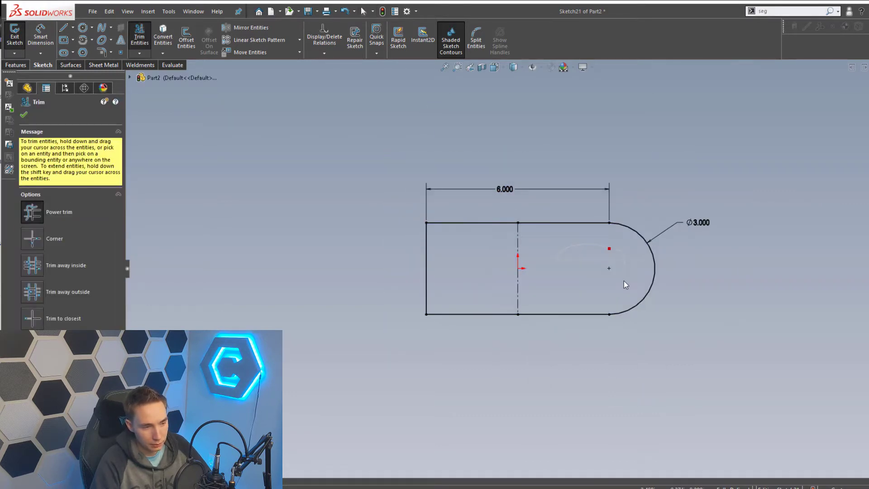
pyautogui.press('Escape')
# Step: Extrude the round-ended profile upward into a thin plate
pyautogui.click(16, 64)
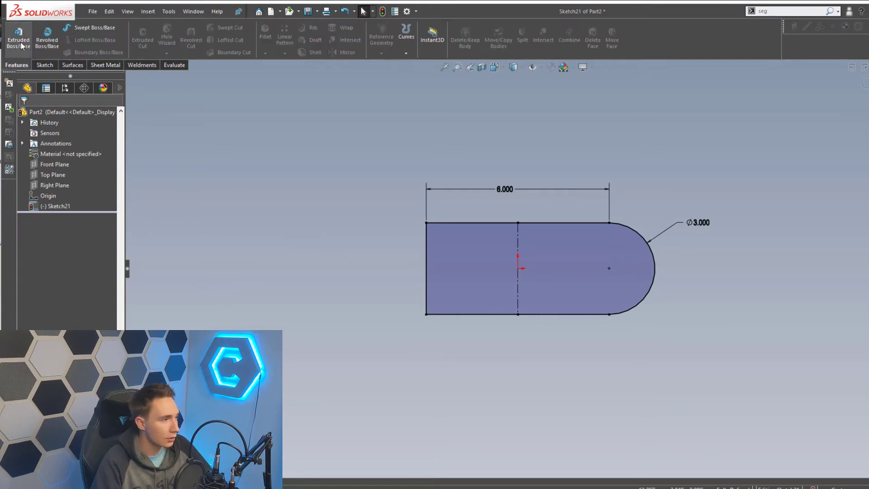
pyautogui.click(18, 39)
pyautogui.click(25, 115)
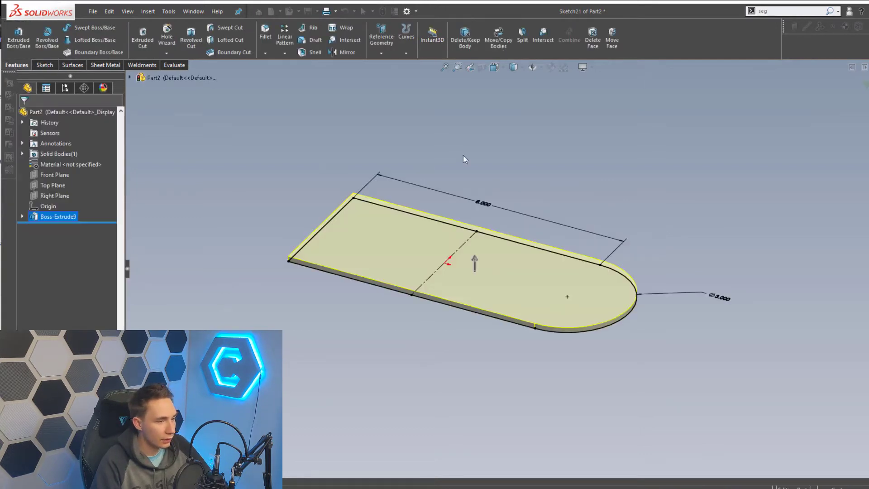
pyautogui.scroll(2, 417, 267)
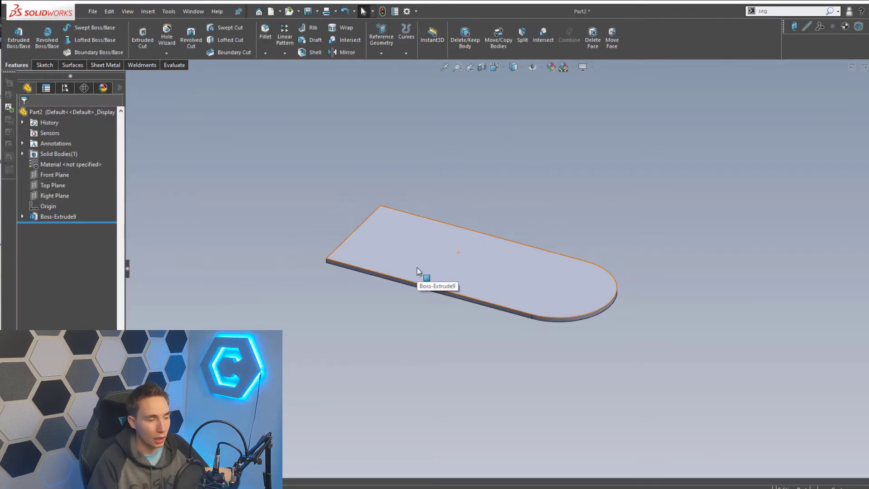
# Step: Start a sketch on the plate's top face and draw a circle centred on the rounded end, reaching out to its edge
pyautogui.click(500, 210)
pyautogui.hotkey('ctrl', 'space')
pyautogui.click(390, 264)
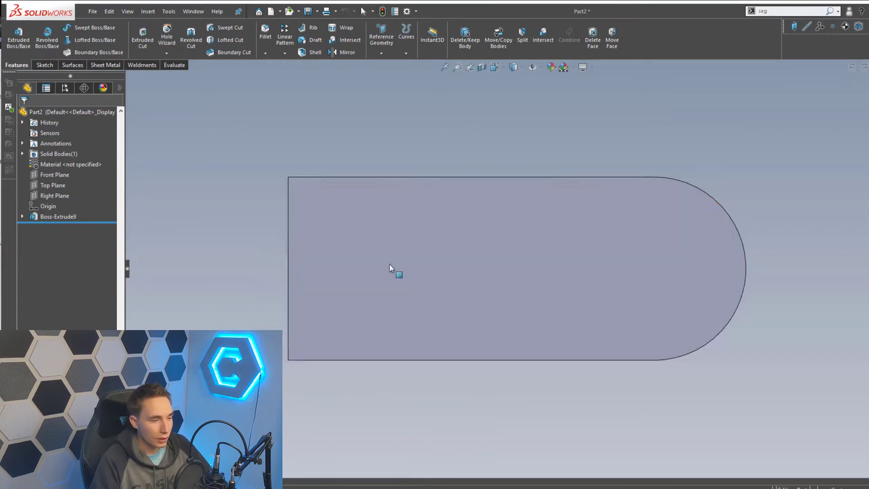
pyautogui.press('s')
pyautogui.click(325, 148)
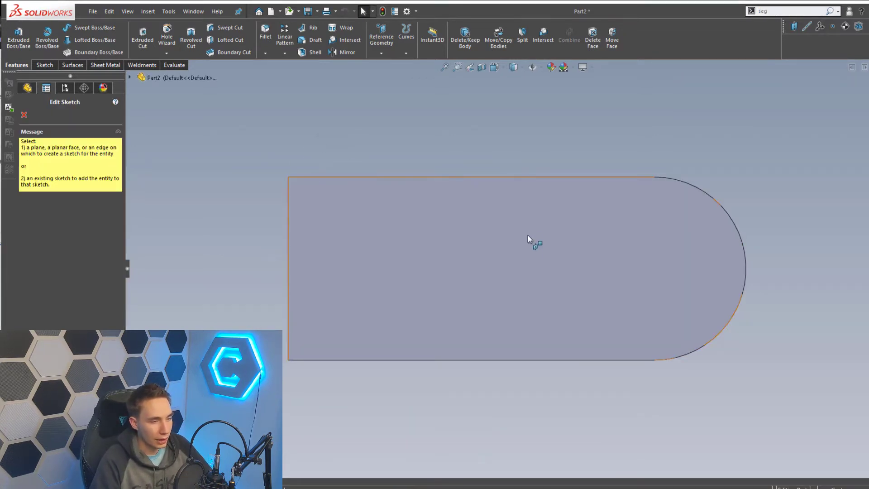
pyautogui.click(531, 239)
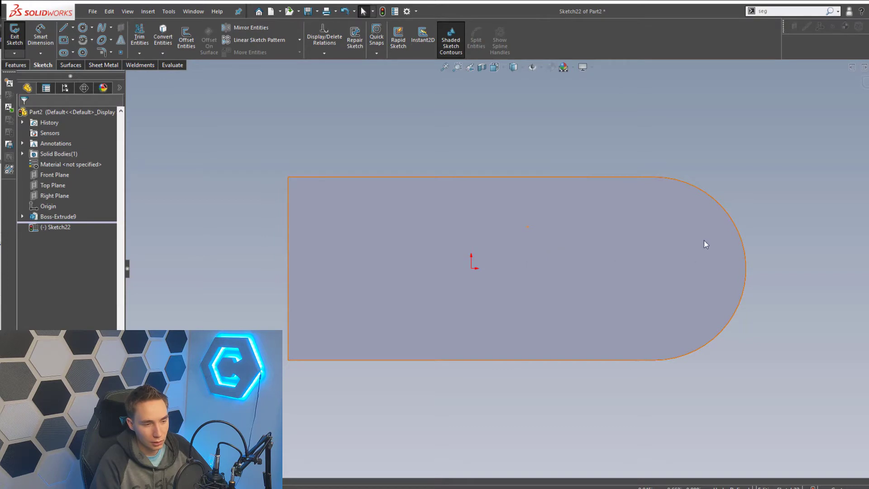
pyautogui.press('c')
pyautogui.click(654, 268)
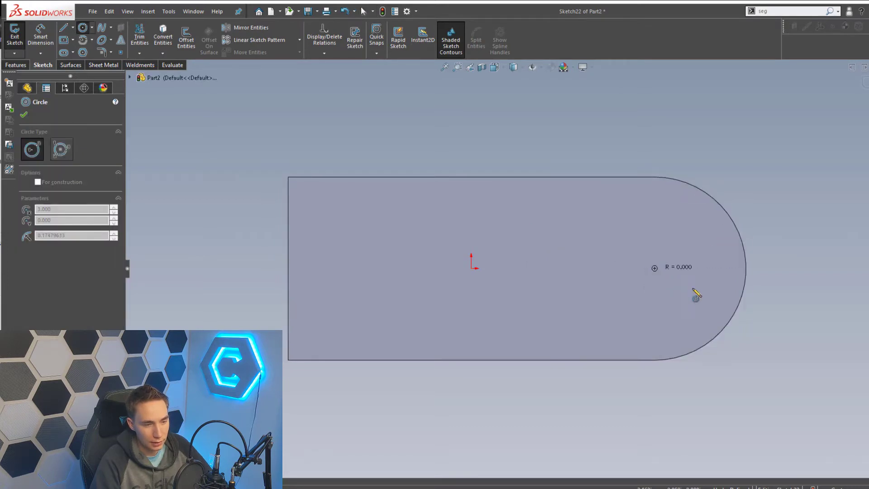
pyautogui.click(739, 310)
pyautogui.press('Escape')
# Step: Offset the circle inward by 0.125 in
pyautogui.press('s')
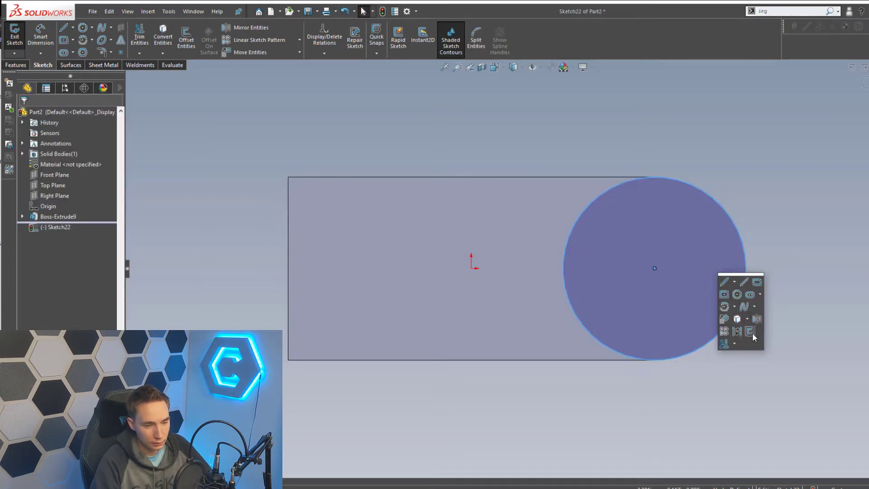
pyautogui.click(734, 319)
pyautogui.press('Return')
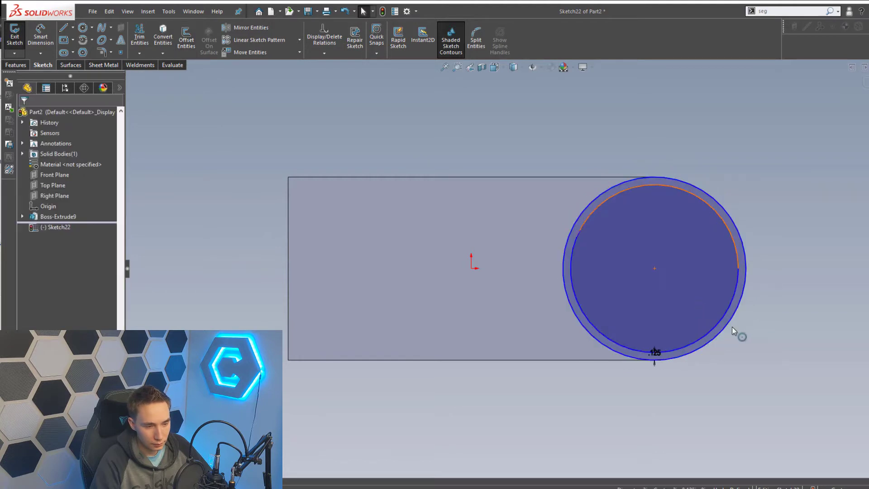
# Step: Make the outer circle coradial with the plate's rounded edge
pyautogui.moveTo(732, 331); pyautogui.dragTo(759, 350)
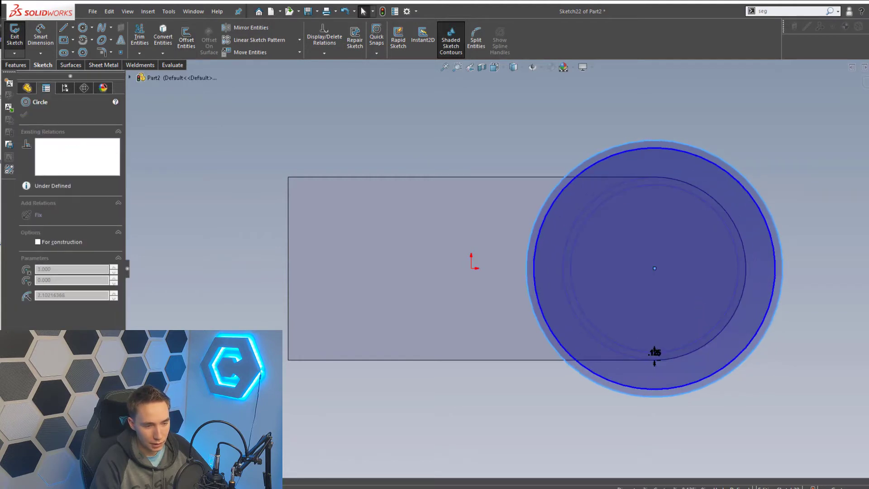
pyautogui.keyDown('ctrl'); pyautogui.click(726, 325); pyautogui.keyUp('ctrl')
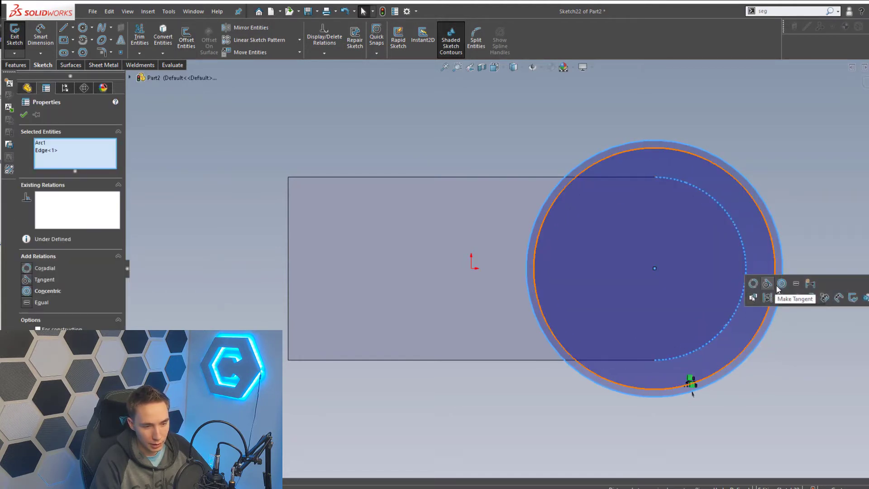
pyautogui.click(754, 286)
pyautogui.click(819, 208)
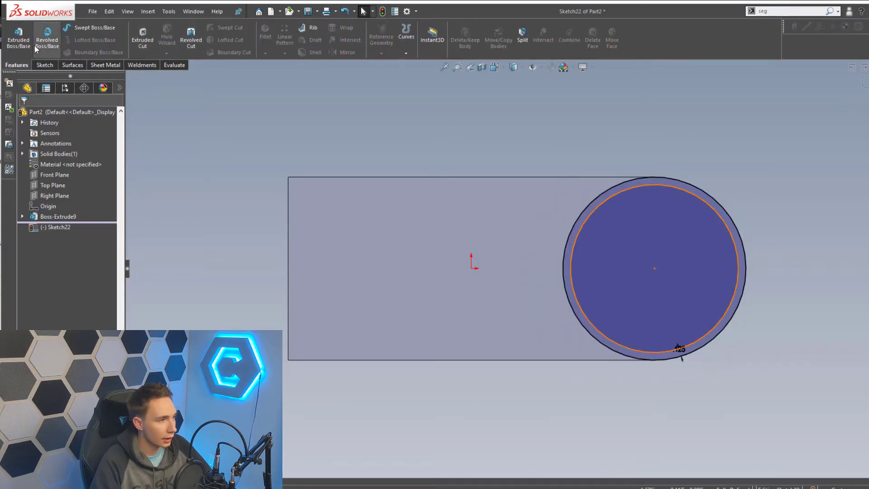
# Step: Extrude the ring between the two circles 1 in upward, merged with the plate
pyautogui.click(19, 39)
pyautogui.write('1.000in')
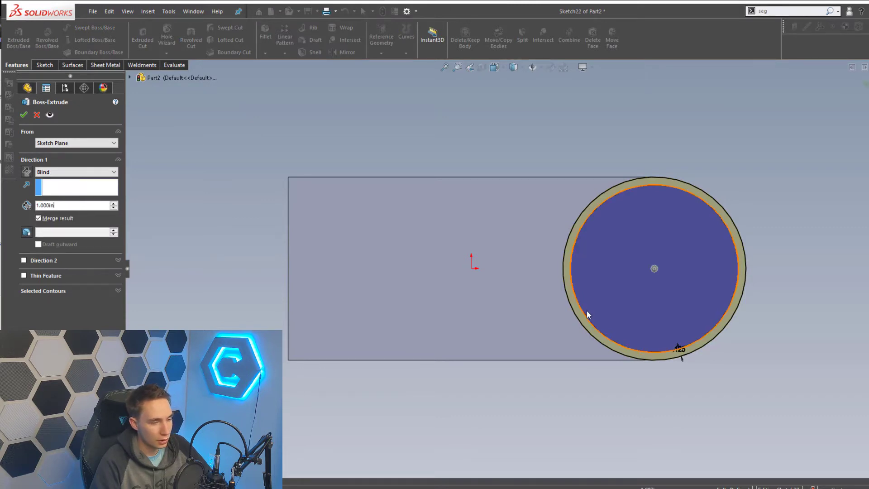
pyautogui.moveTo(587, 311); pyautogui.dragTo(597, 152, button='middle')
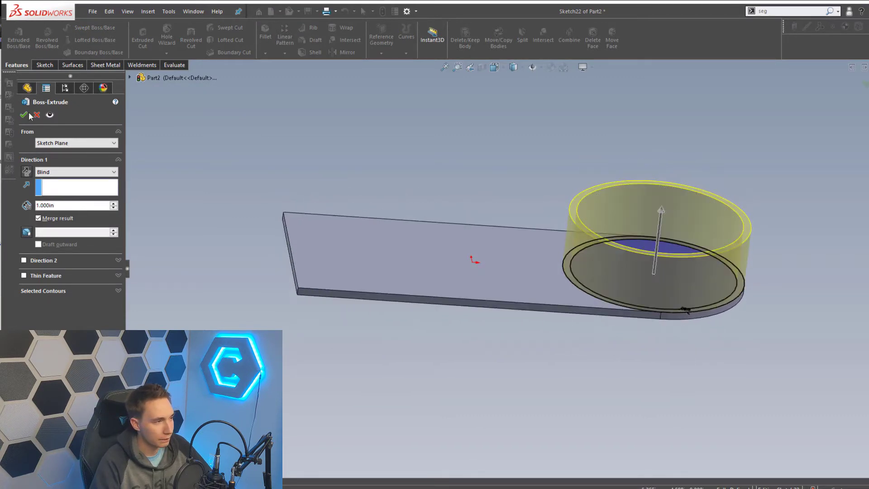
pyautogui.click(23, 112)
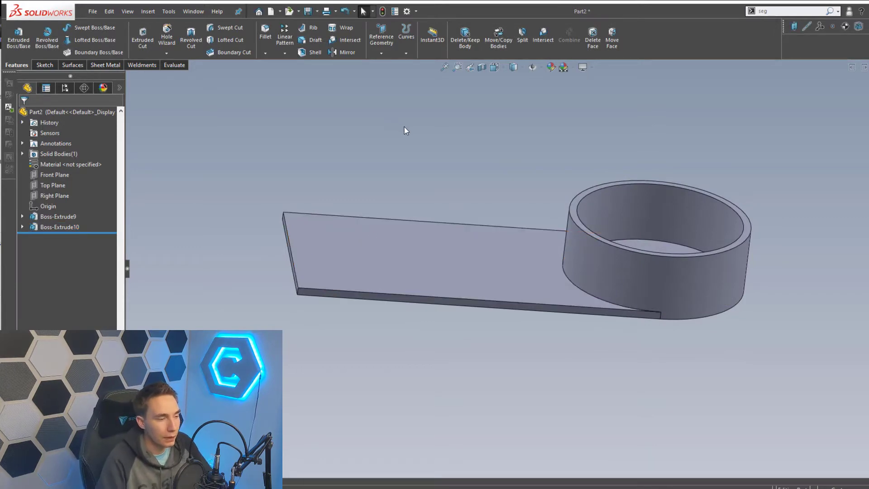
# Step: Sketch a rectangle about 1.1 in high on the plate's top face, along the upper long edge from its square corner to the rounded end
pyautogui.moveTo(404, 129); pyautogui.dragTo(412, 196, button='middle')
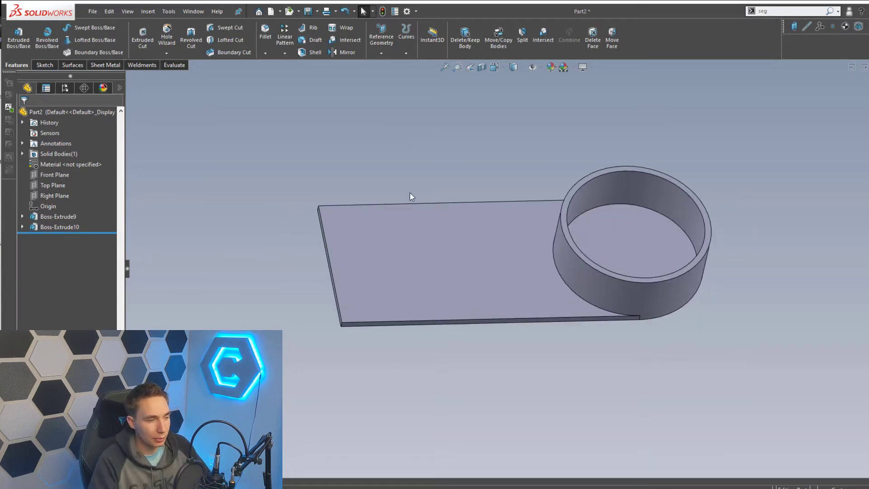
pyautogui.press('s')
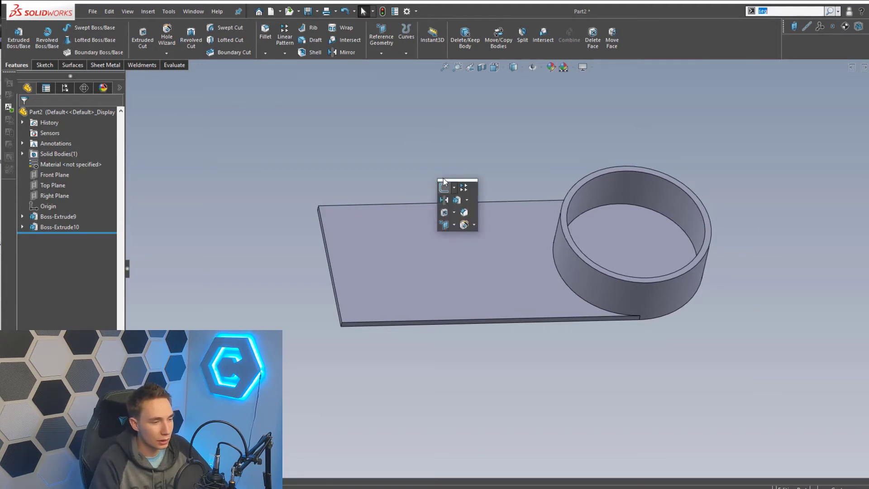
pyautogui.click(444, 187)
pyautogui.click(408, 221)
pyautogui.press('s')
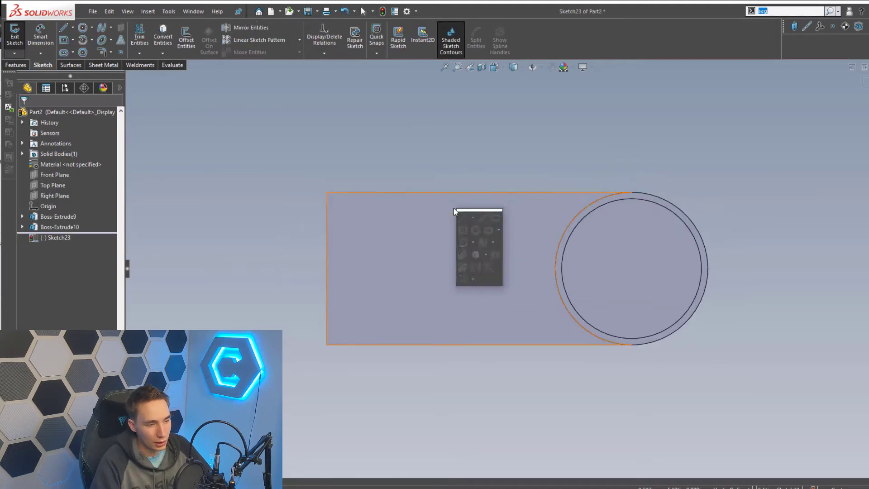
pyautogui.click(498, 222)
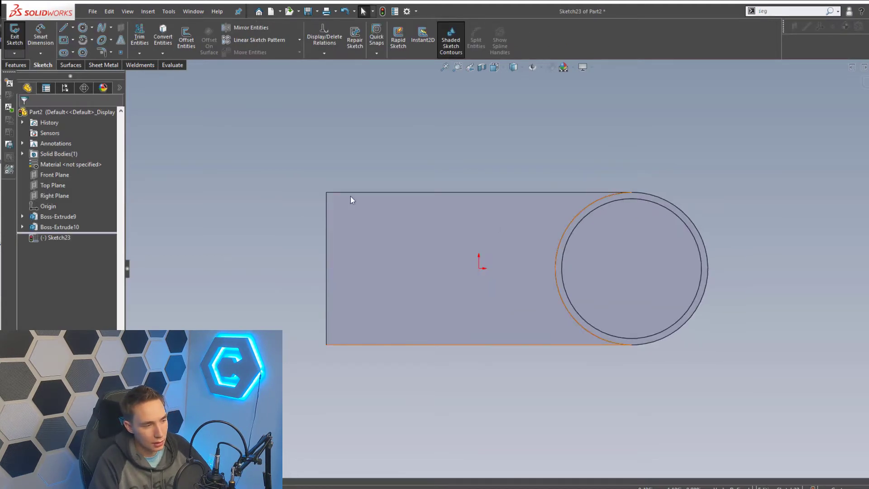
pyautogui.click(327, 193)
pyautogui.click(634, 248)
pyautogui.press('Escape')
pyautogui.moveTo(634, 192)
pyautogui.mouseDown()
pyautogui.moveTo(616, 196)
pyautogui.moveTo(652, 198)
pyautogui.mouseUp()
pyautogui.press('Escape')
# Step: Dimension the rectangle's short side at the plate's square end and set it to 1.25 in
pyautogui.click(326, 216)
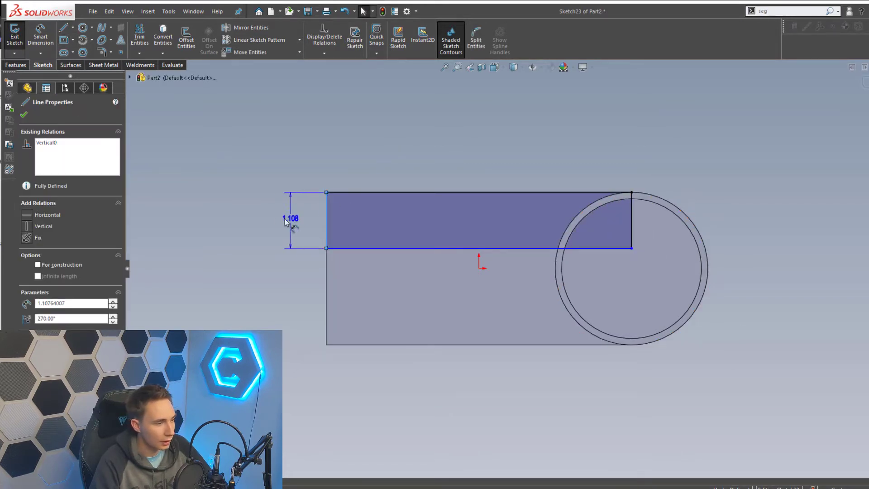
pyautogui.click(285, 220)
pyautogui.write('1.25')
pyautogui.press('Return')
pyautogui.press('Escape')
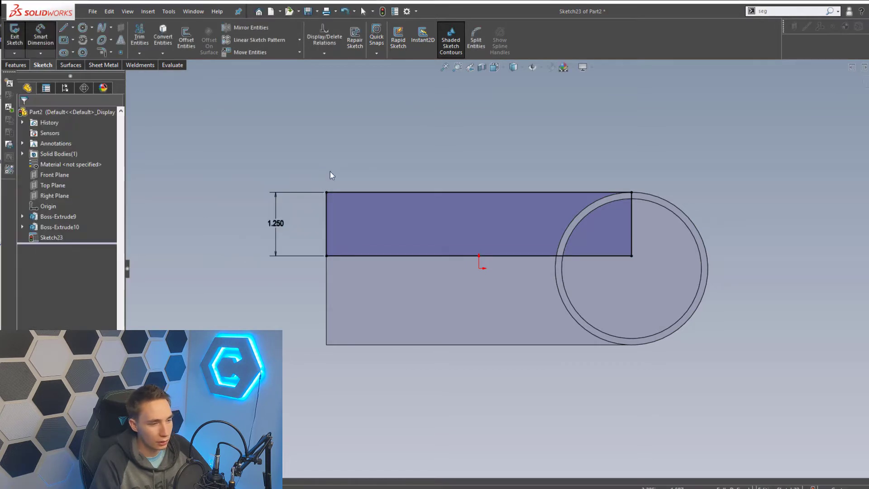
pyautogui.press('s')
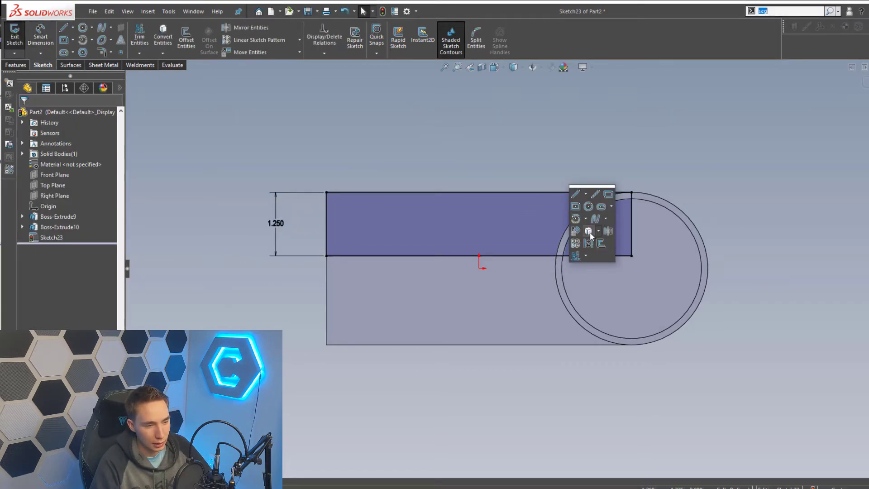
pyautogui.click(591, 232)
pyautogui.click(567, 232)
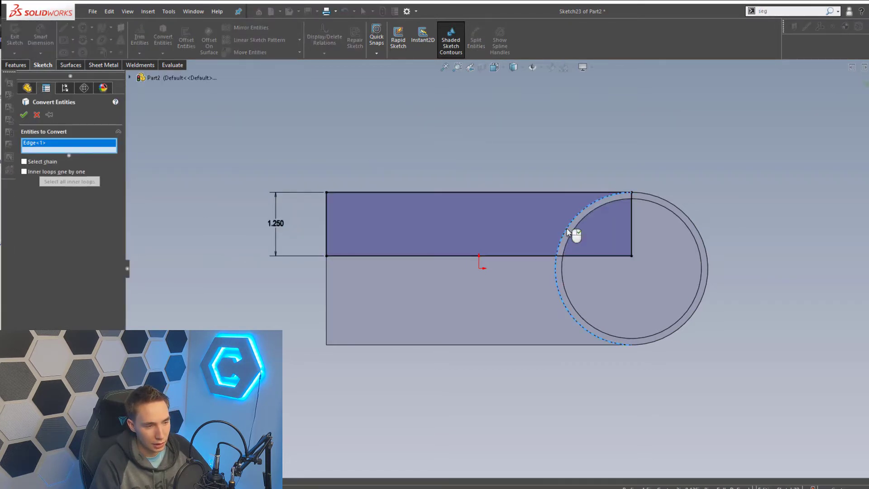
pyautogui.press('Return')
# Step: Convert the ring's inner circular edge into the sketch
pyautogui.press('s')
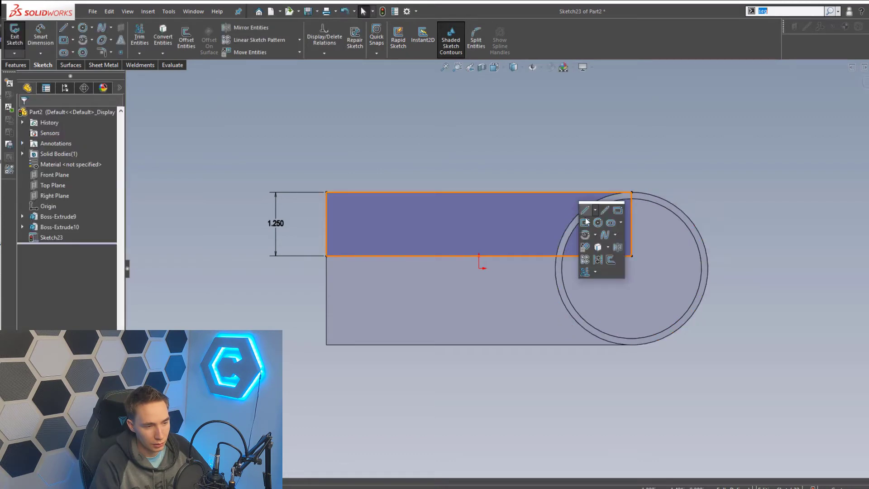
pyautogui.click(591, 232)
pyautogui.click(569, 234)
pyautogui.press('Return')
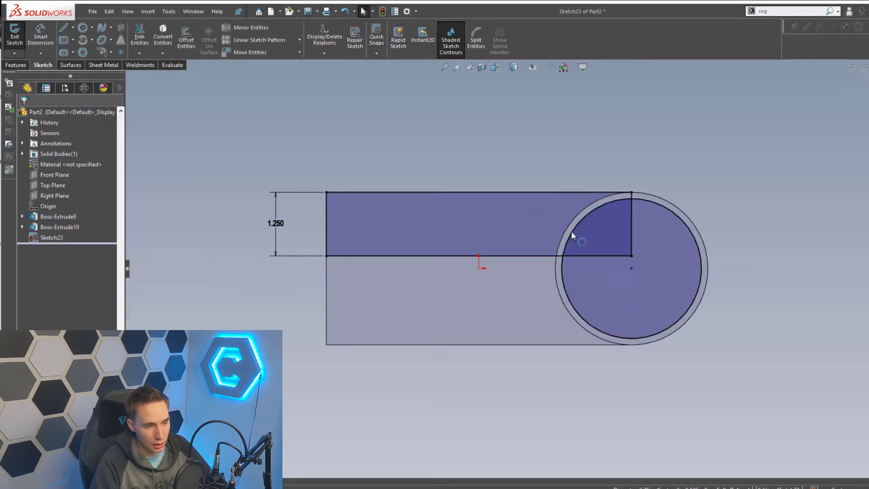
# Step: Trim the rectangle inside the ring and the surplus circle, leaving a profile closed by the ring's inner arc
pyautogui.press('s')
pyautogui.click(516, 226)
pyautogui.moveTo(553, 296)
pyautogui.mouseDown()
pyautogui.moveTo(612, 230)
pyautogui.moveTo(599, 283)
pyautogui.mouseUp()
pyautogui.press('Escape')
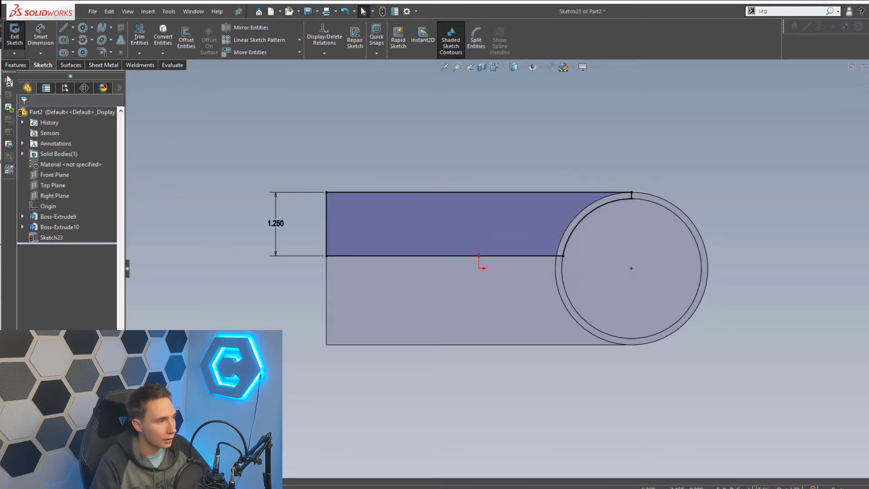
# Step: Extrude the trimmed profile 3 in upward, merged with the plate and ring
pyautogui.click(17, 65)
pyautogui.click(18, 38)
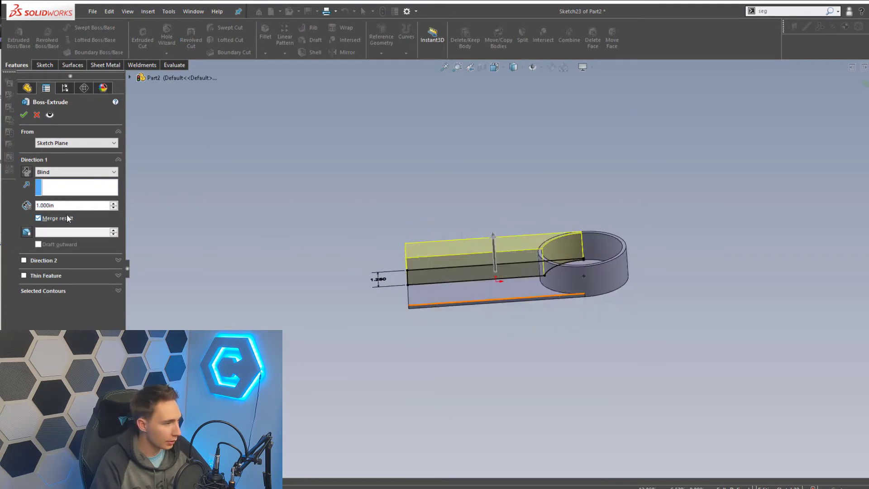
pyautogui.write('3')
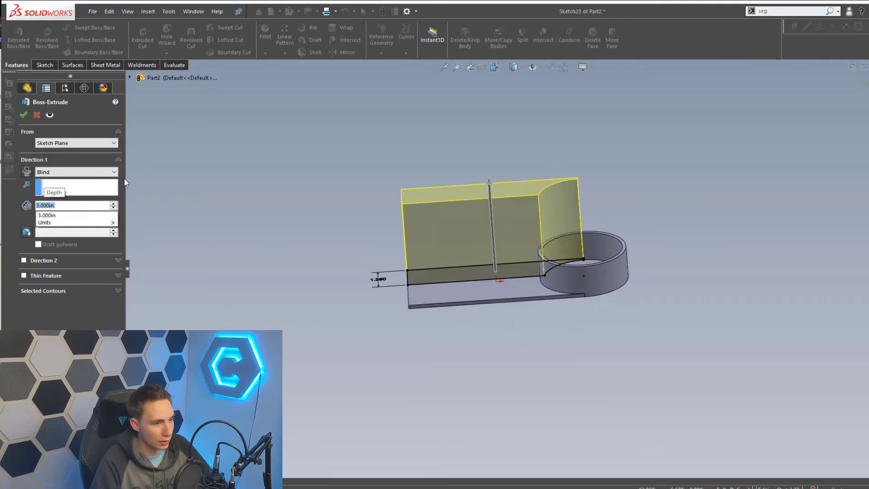
pyautogui.click(24, 115)
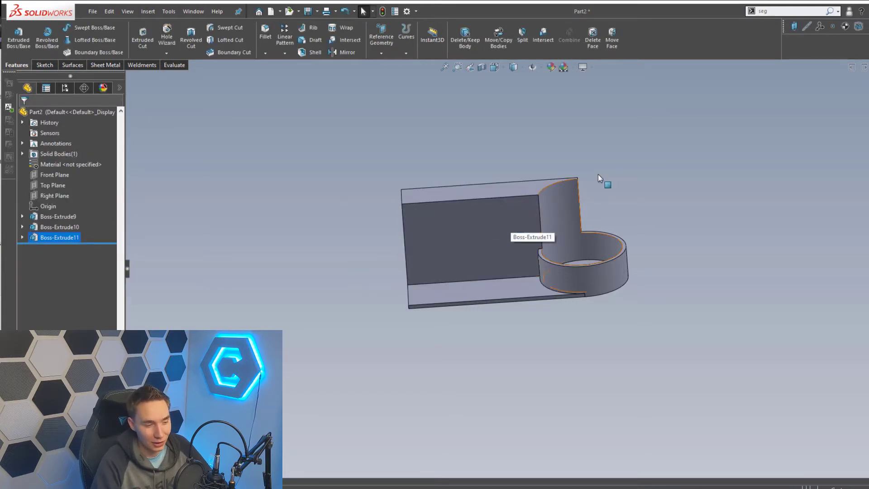
# Step: Start a sketch on the top face of the 3 in high block, viewed straight on
pyautogui.moveTo(603, 180); pyautogui.dragTo(566, 236, button='middle')
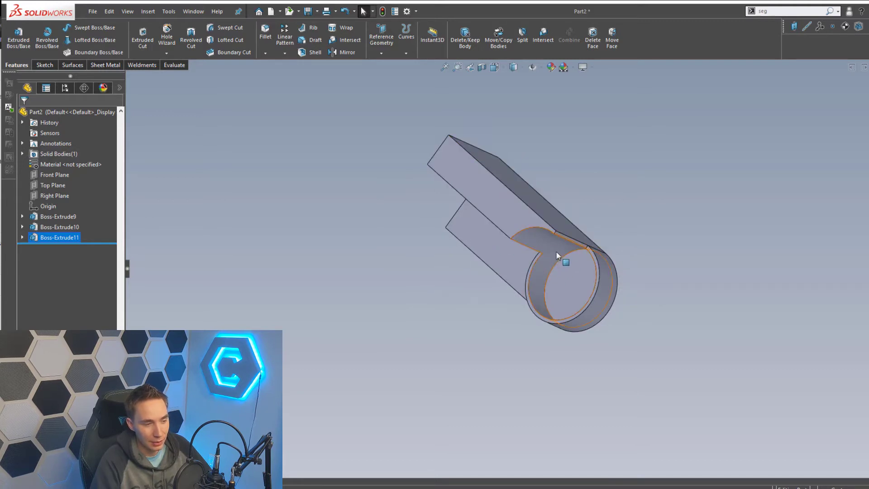
pyautogui.moveTo(557, 256); pyautogui.dragTo(637, 266, button='middle')
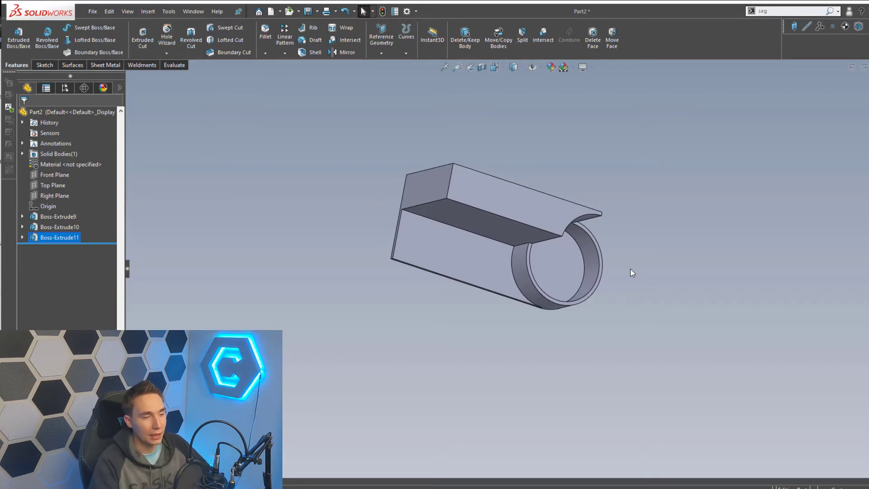
pyautogui.click(514, 207)
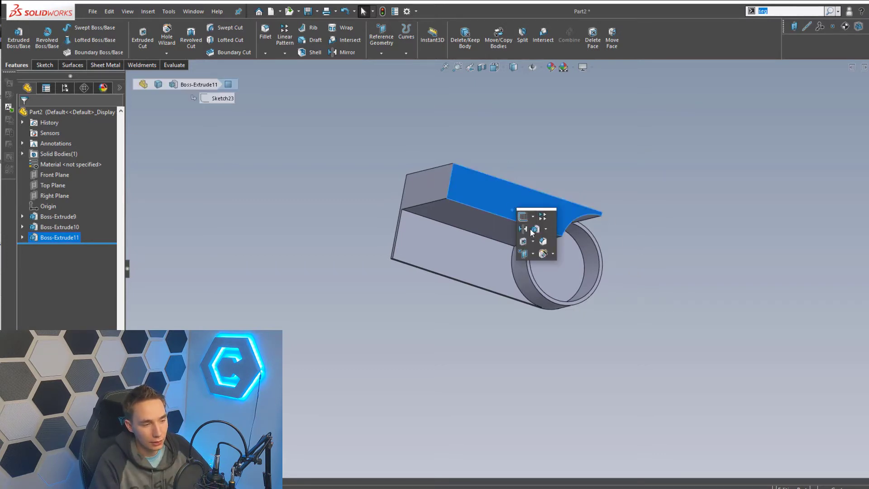
pyautogui.click(322, 240)
pyautogui.hotkey('ctrl', 'space')
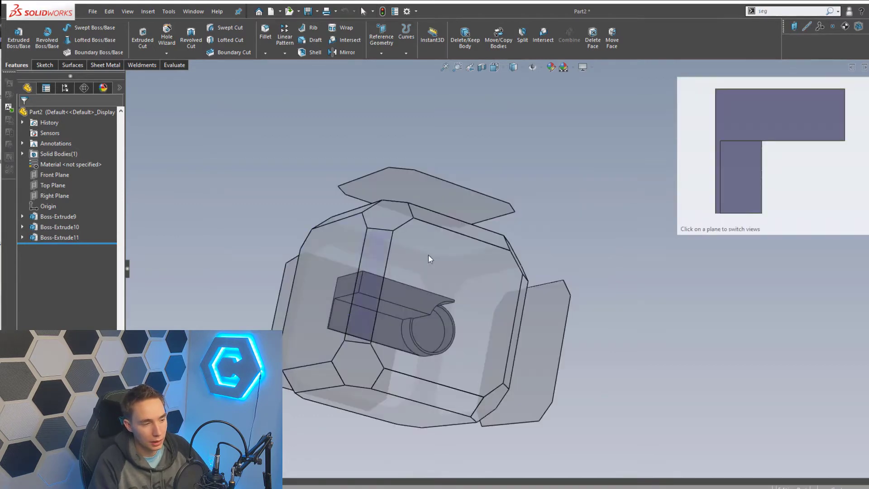
pyautogui.click(428, 254)
pyautogui.press('s')
pyautogui.click(234, 195)
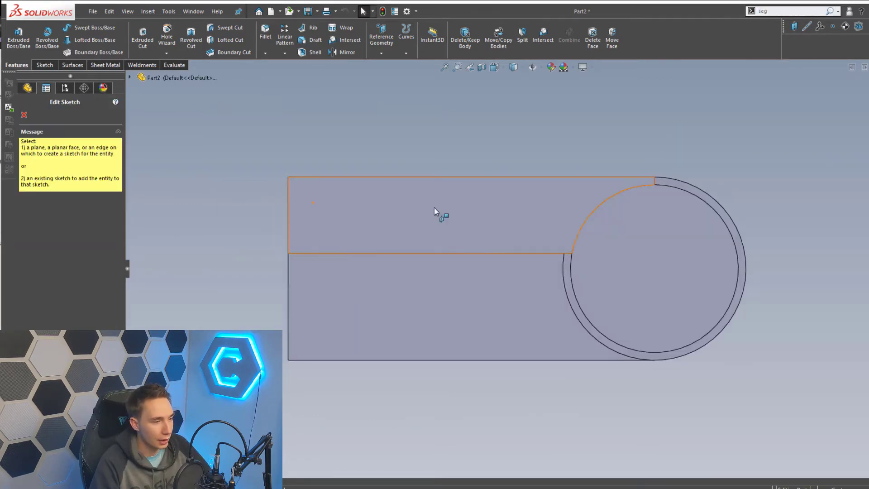
pyautogui.click(433, 207)
# Step: Sketch a rectangle about 1.1 in high outward from the block's upper long edge, from its square corner past the ring's centre
pyautogui.press('s')
pyautogui.click(469, 207)
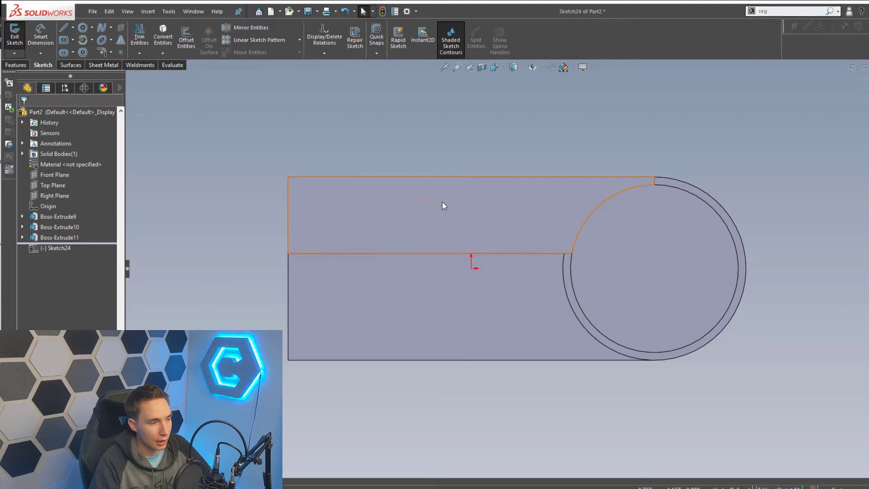
pyautogui.click(289, 177)
pyautogui.click(730, 110)
pyautogui.press('Escape')
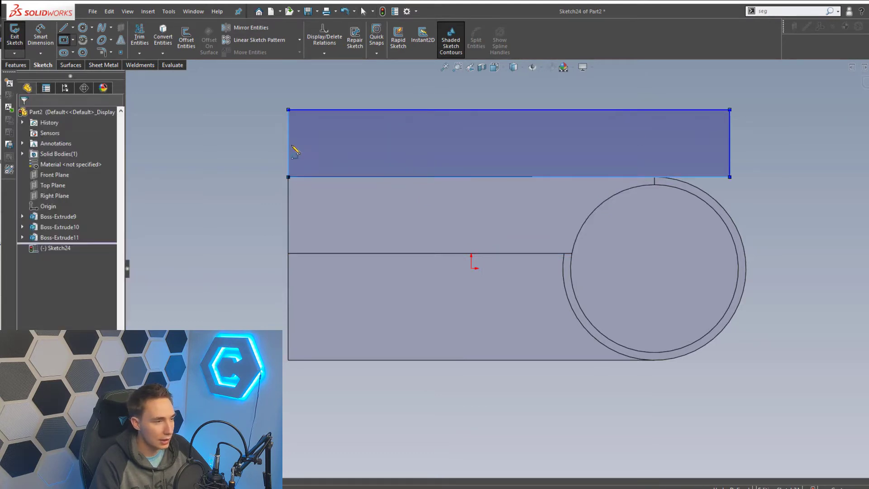
# Step: Dimension the new rectangle's short side and set it to 0.75 in
pyautogui.press('d')
pyautogui.click(288, 148)
pyautogui.click(252, 156)
pyautogui.write('0')
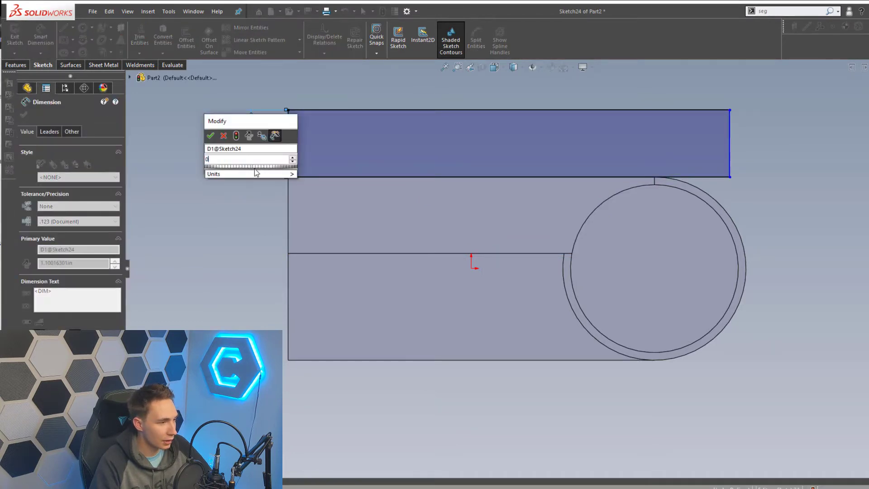
pyautogui.write('.75')
pyautogui.press('Return')
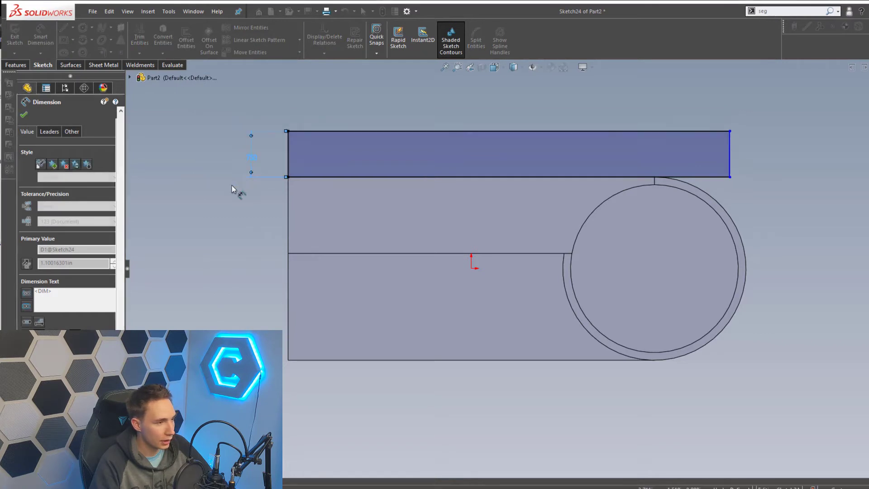
pyautogui.press('Escape')
pyautogui.press('s')
pyautogui.click(263, 228)
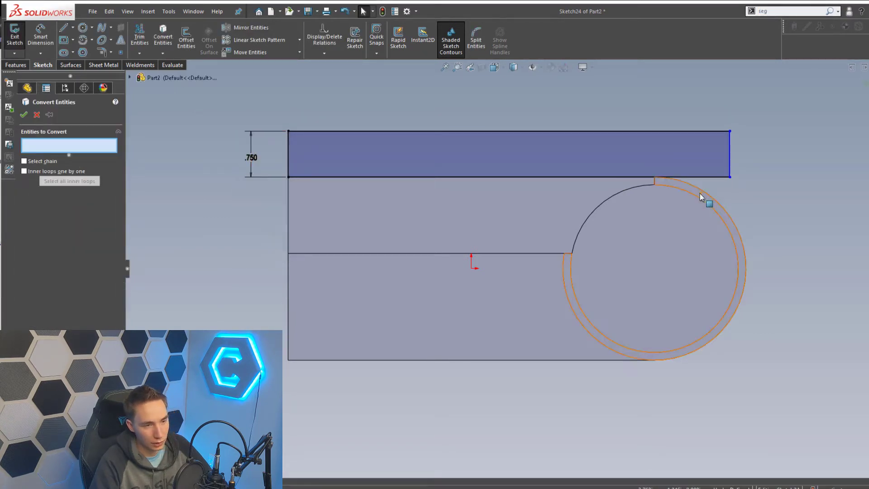
pyautogui.click(701, 197)
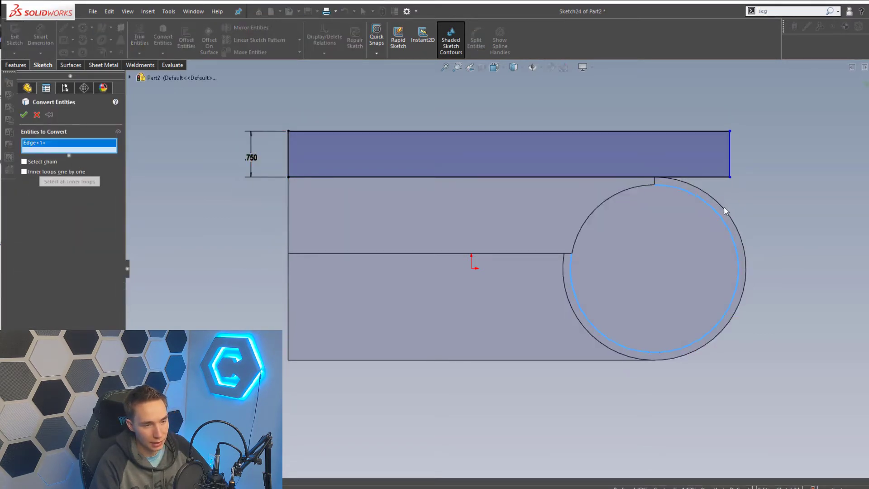
pyautogui.click(724, 207)
pyautogui.rightClick(726, 211)
# Step: Convert the ring's inner and outer circular edges into the sketch
pyautogui.press('s')
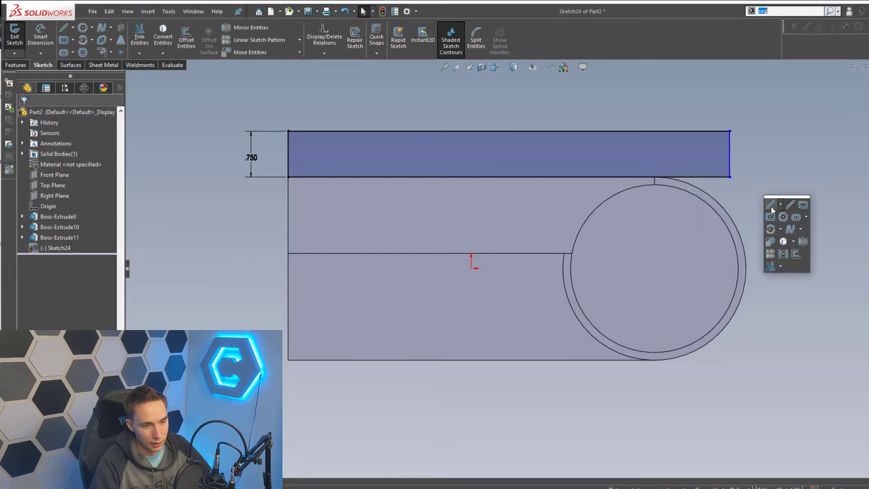
pyautogui.press('Return')
pyautogui.click(734, 238)
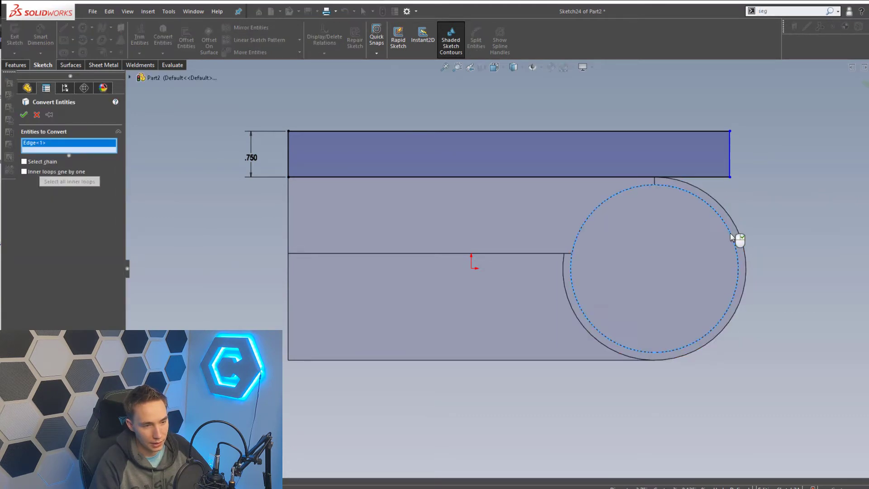
pyautogui.rightClick(737, 241)
pyautogui.press('s')
pyautogui.click(818, 262)
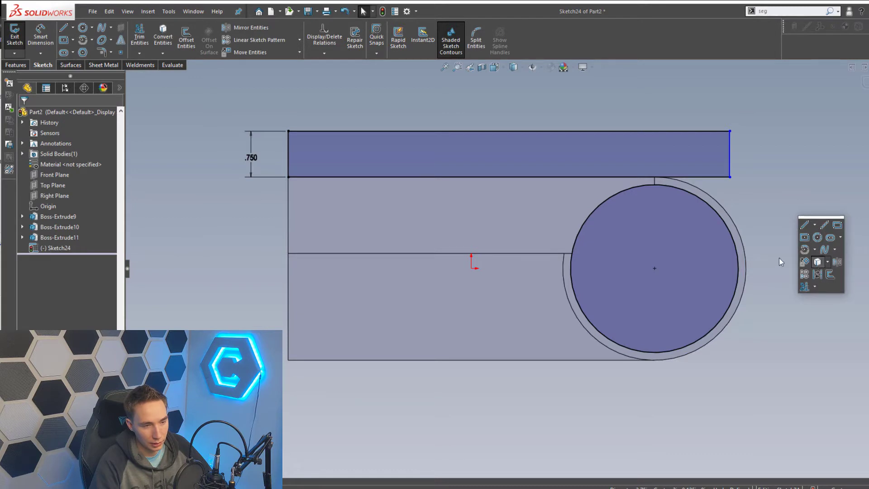
pyautogui.click(741, 235)
pyautogui.press('Return')
# Step: Draw a short horizontal line about 0.126 in long across the ring wall at its far side, between the two converted curves
pyautogui.press('s')
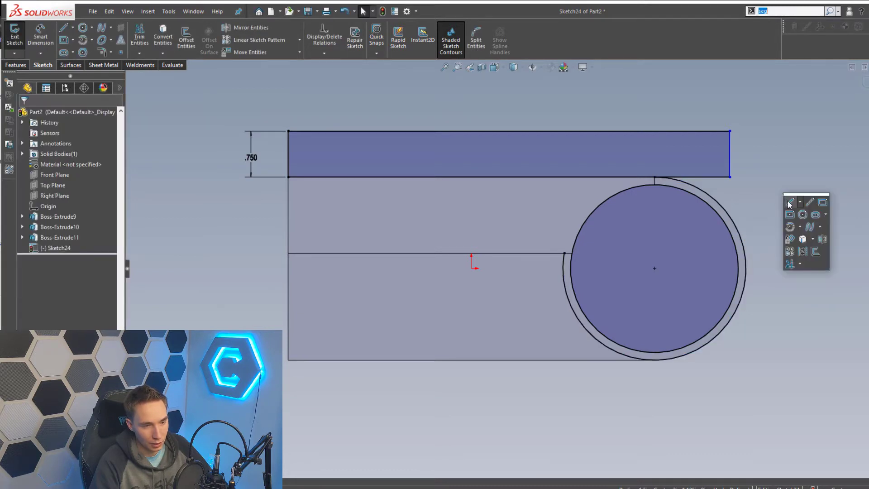
pyautogui.click(791, 206)
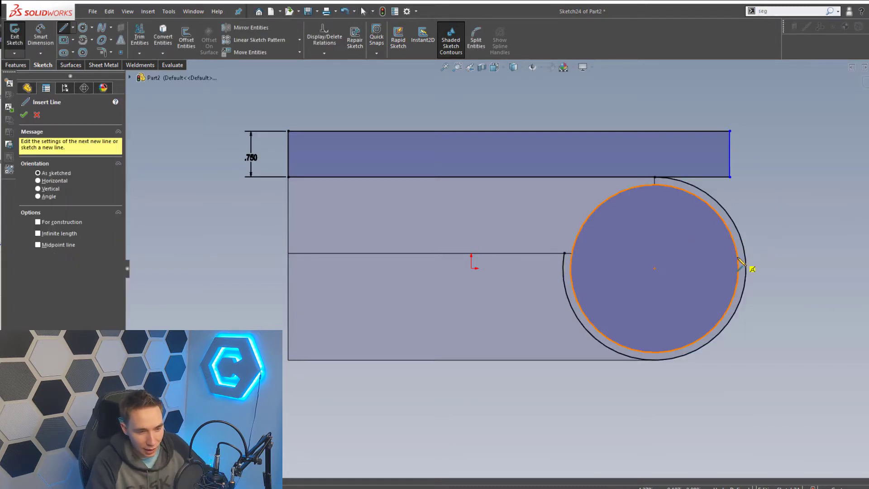
pyautogui.click(749, 265)
pyautogui.click(738, 258)
pyautogui.press('Escape')
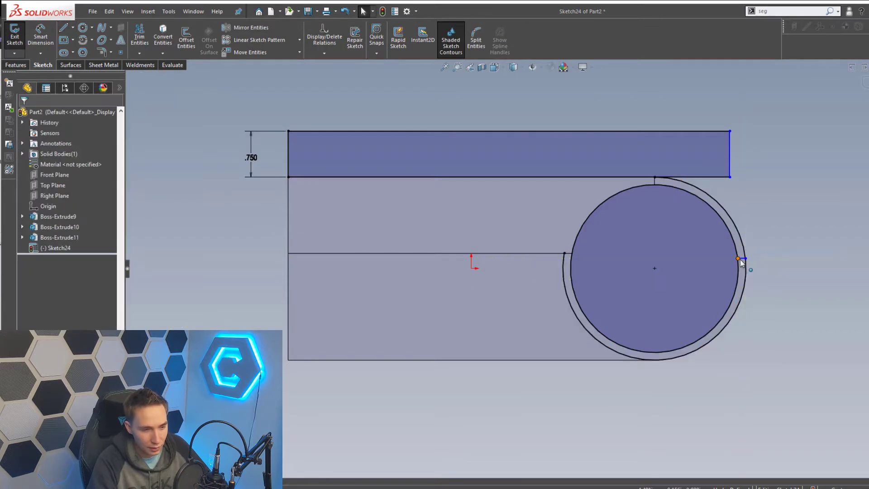
# Step: Make the short line collinear with the block's lower long edge
pyautogui.click(743, 259)
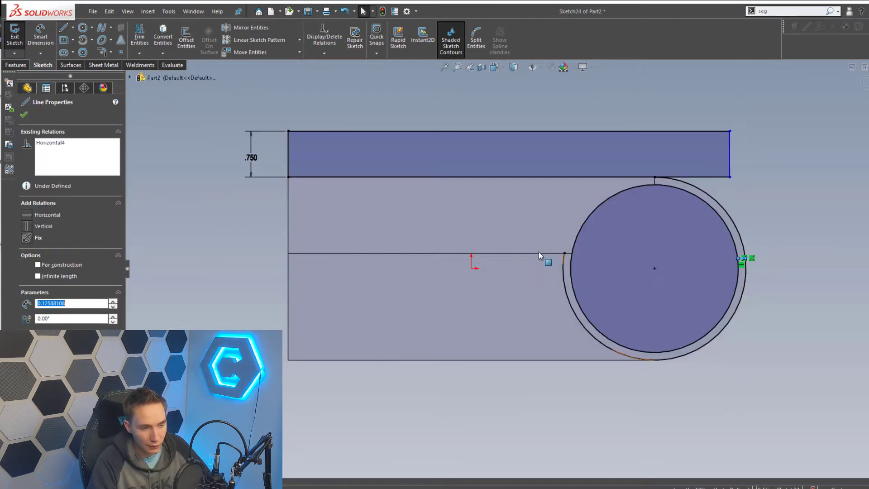
pyautogui.keyDown('ctrl'); pyautogui.click(539, 252); pyautogui.keyUp('ctrl')
pyautogui.click(569, 211)
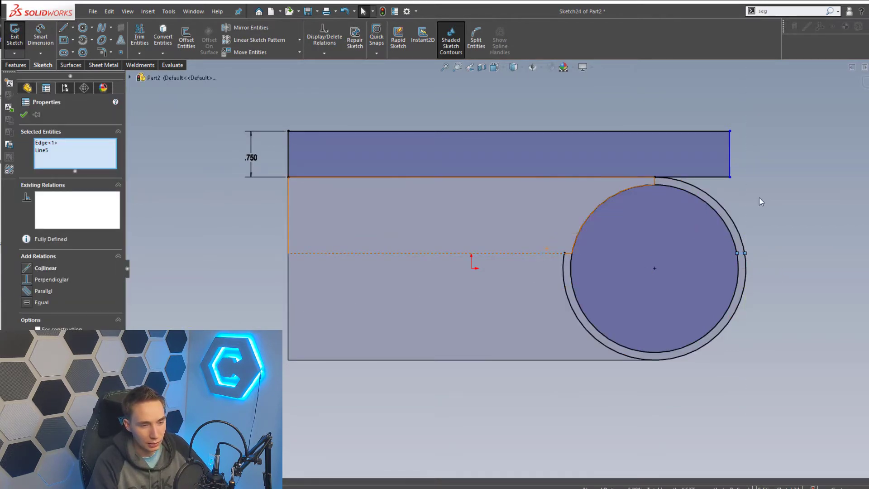
pyautogui.click(761, 199)
# Step: Draw a vertical line from the short line's outer end up to the height of the rectangle's upper edge
pyautogui.press('s')
pyautogui.click(765, 204)
pyautogui.click(744, 253)
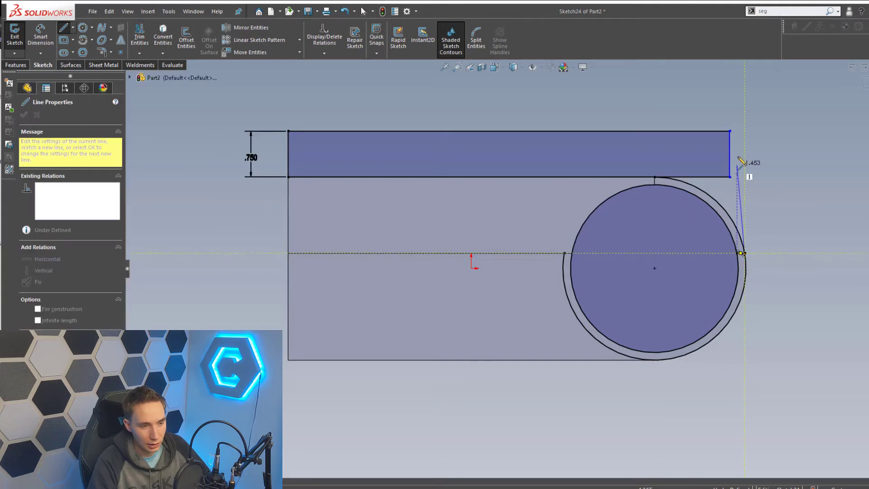
pyautogui.click(745, 130)
pyautogui.press('Escape')
# Step: Trim the rectangle's free end and lower overhang, and extend its upper edge to meet the vertical line's endpoint
pyautogui.press('s')
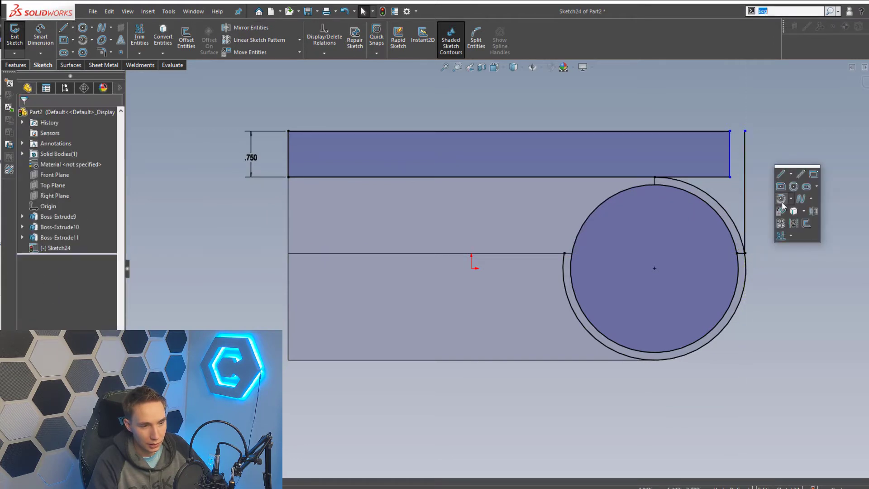
pyautogui.click(785, 238)
pyautogui.moveTo(725, 162); pyautogui.dragTo(727, 182)
pyautogui.press('Escape')
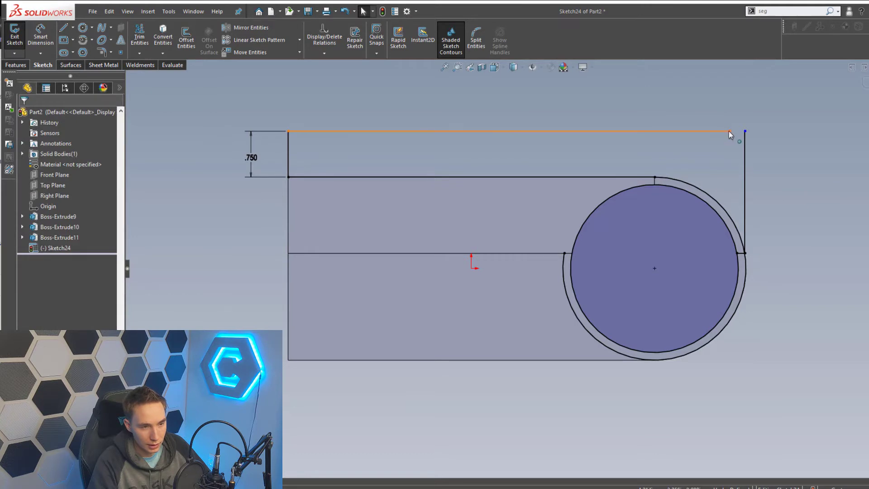
pyautogui.moveTo(729, 131); pyautogui.dragTo(744, 130)
pyautogui.press('Escape')
# Step: Trim away the converted outer ring arc between the plate's upper edge and the short line at the far side
pyautogui.press('s')
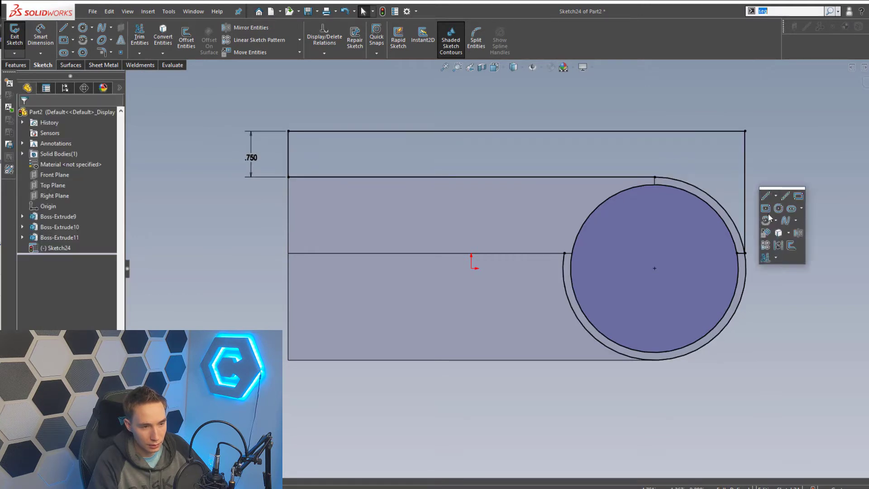
pyautogui.click(766, 246)
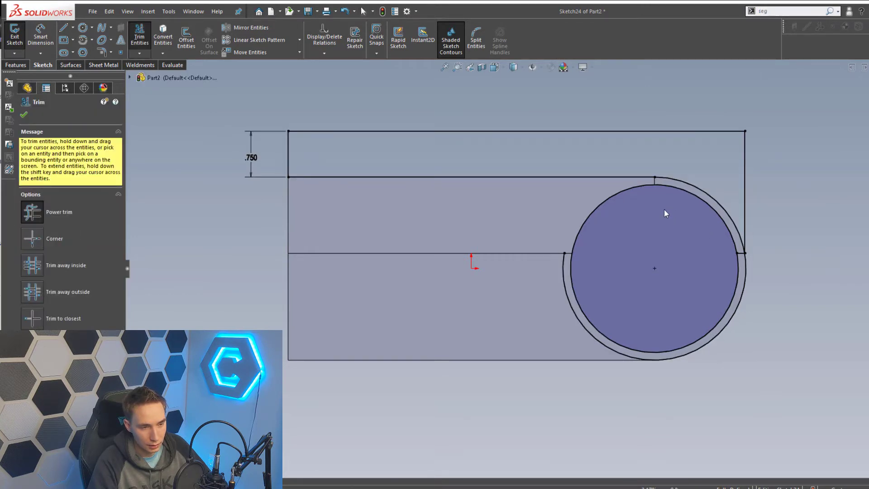
pyautogui.press('Escape')
pyautogui.press('s')
pyautogui.click(705, 237)
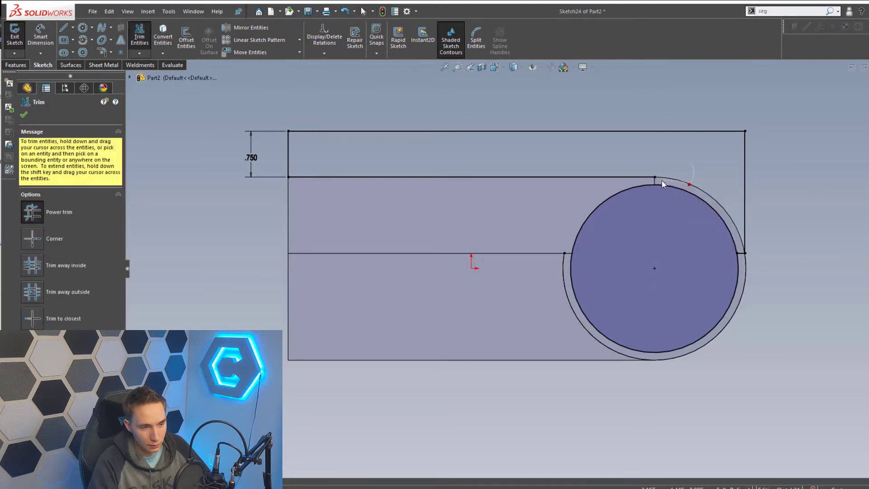
pyautogui.press('Escape')
# Step: Draw a short vertical line from the end of the profile's lower long edge to the inner ring circle
pyautogui.press('s')
pyautogui.click(710, 179)
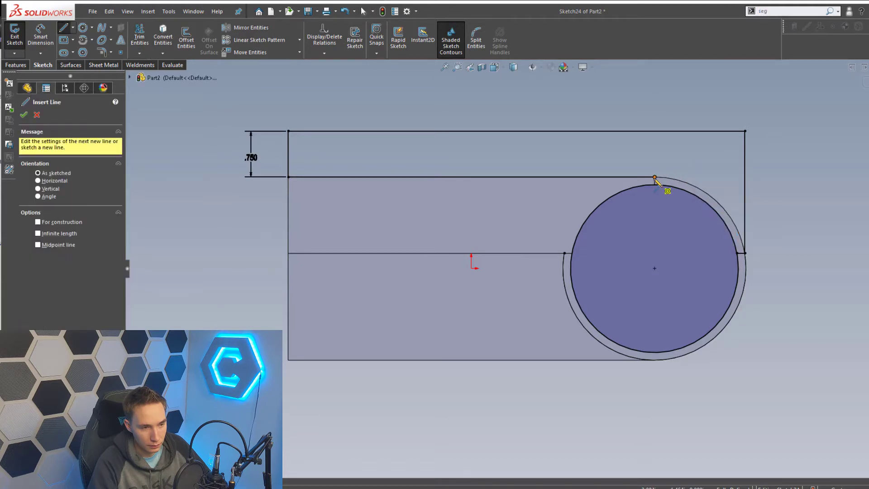
pyautogui.click(654, 177)
pyautogui.click(655, 185)
pyautogui.press('Escape')
# Step: Trim the inner circle to the arc between the two short lines, leaving one closed profile
pyautogui.press('s')
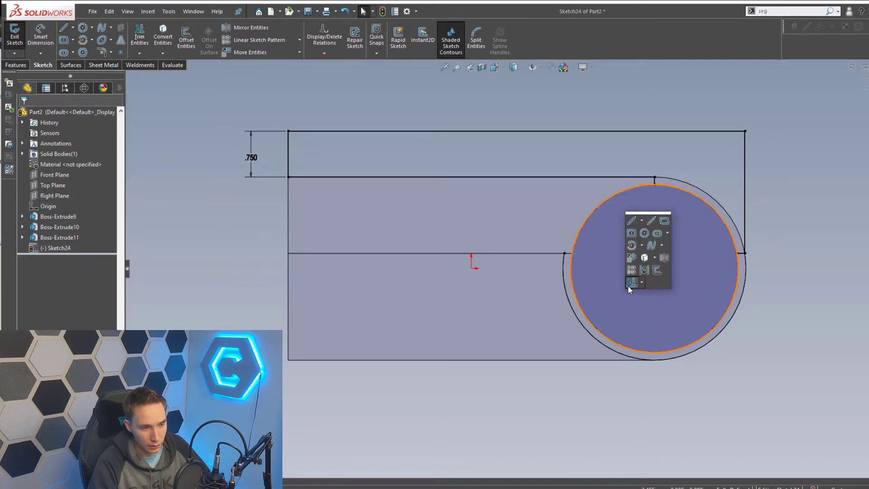
pyautogui.click(629, 285)
pyautogui.moveTo(603, 255); pyautogui.dragTo(572, 254)
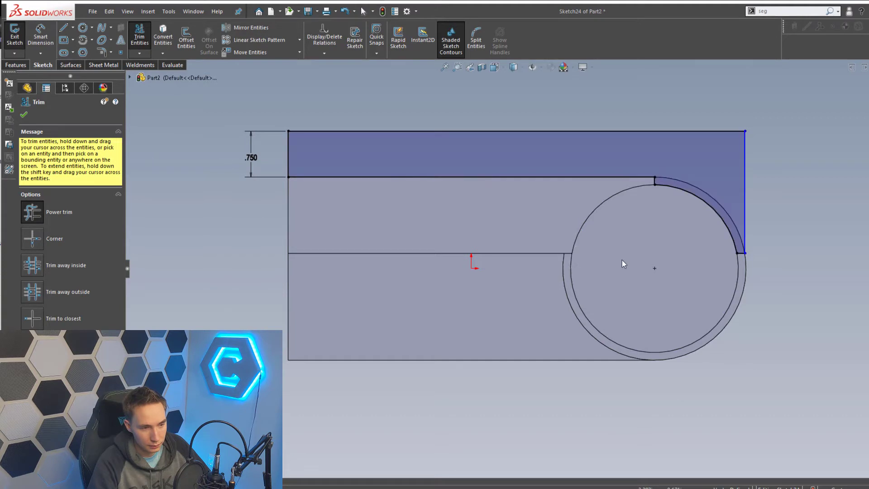
pyautogui.scroll(3, 618, 269)
pyautogui.press('Escape')
pyautogui.scroll(-4, 614, 275)
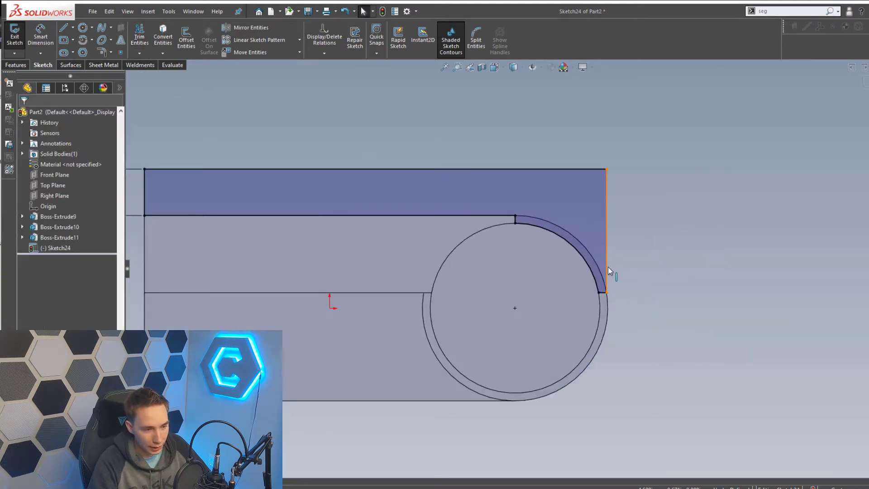
# Step: Make the lower endpoint of the profile's vertical end line coincident with the ring's outer edge
pyautogui.click(607, 268)
pyautogui.click(644, 233)
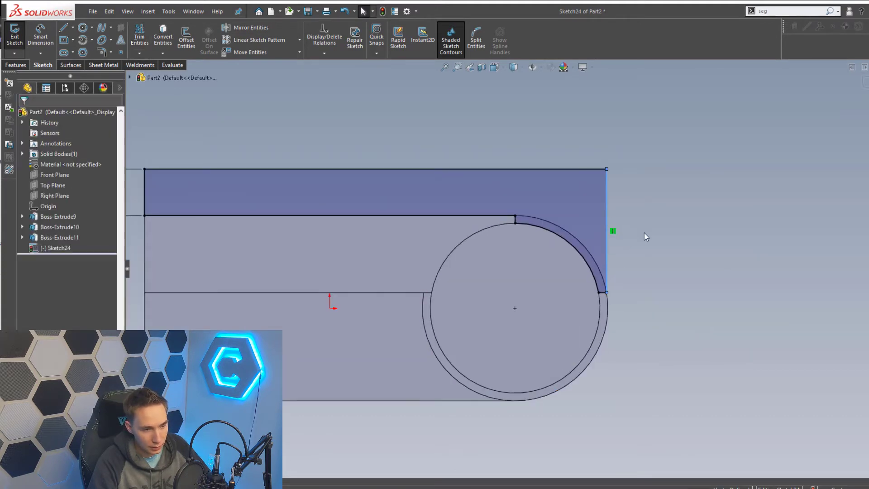
pyautogui.moveTo(607, 293); pyautogui.dragTo(634, 304)
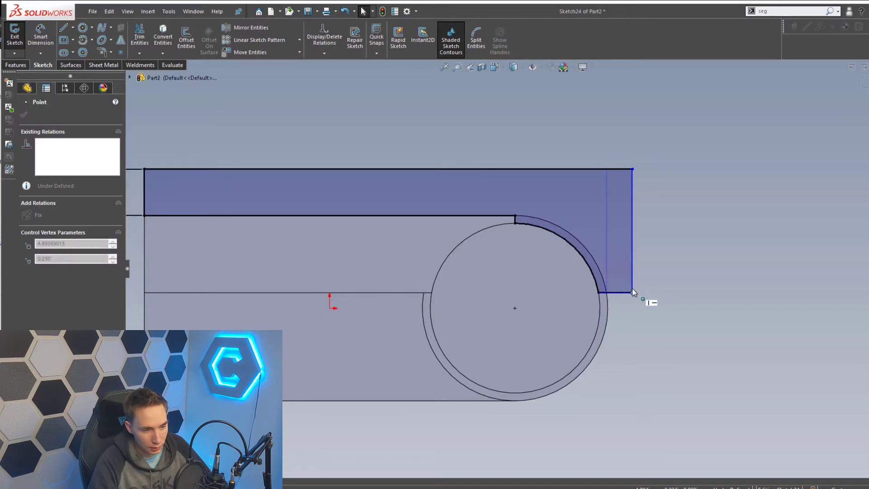
pyautogui.keyDown('ctrl'); pyautogui.click(608, 303); pyautogui.keyUp('ctrl')
pyautogui.click(662, 263)
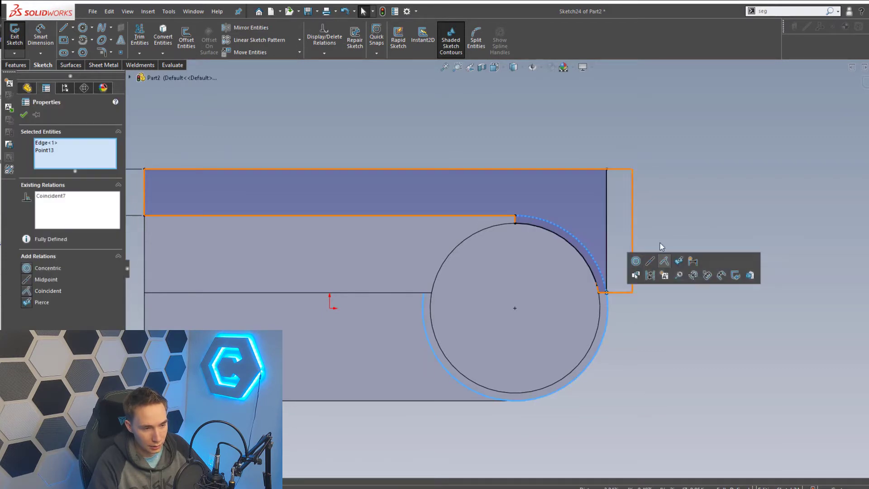
# Step: Extrude the profile up to the plate's underside face, merged with the existing body
pyautogui.moveTo(619, 276)
pyautogui.mouseDown(button='middle')
pyautogui.moveTo(586, 286)
pyautogui.moveTo(593, 222)
pyautogui.mouseUp(button='middle')
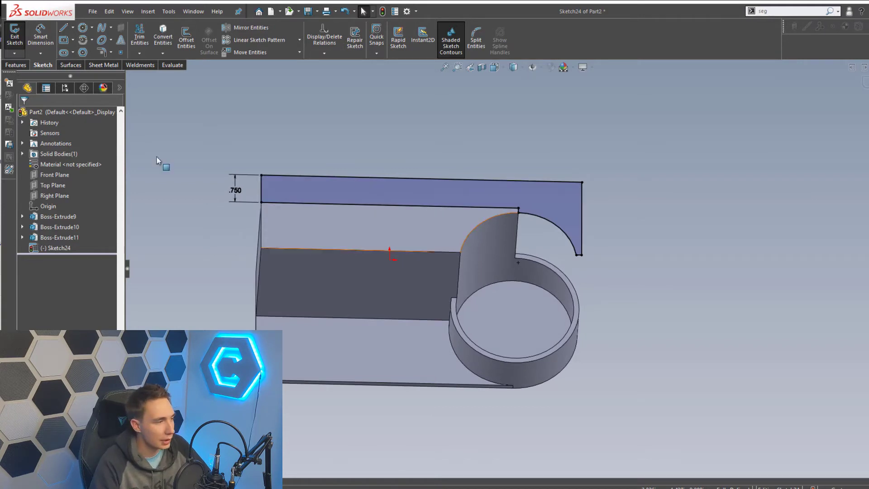
pyautogui.click(24, 67)
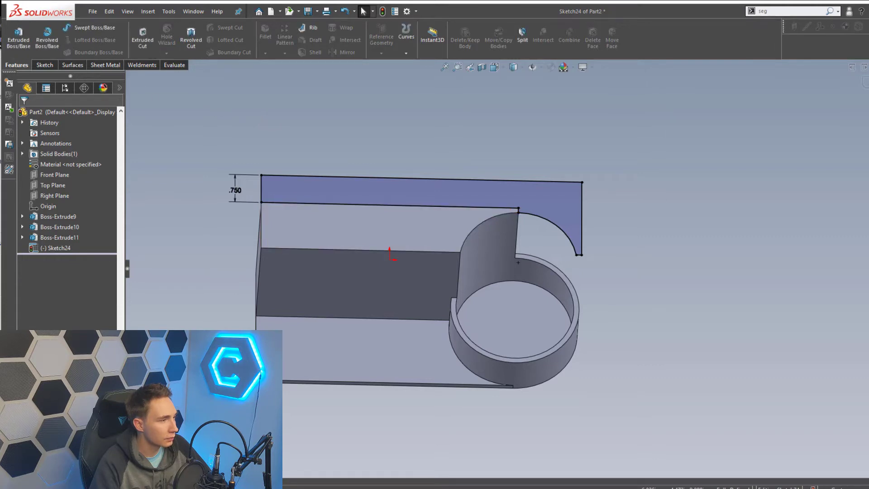
pyautogui.click(18, 38)
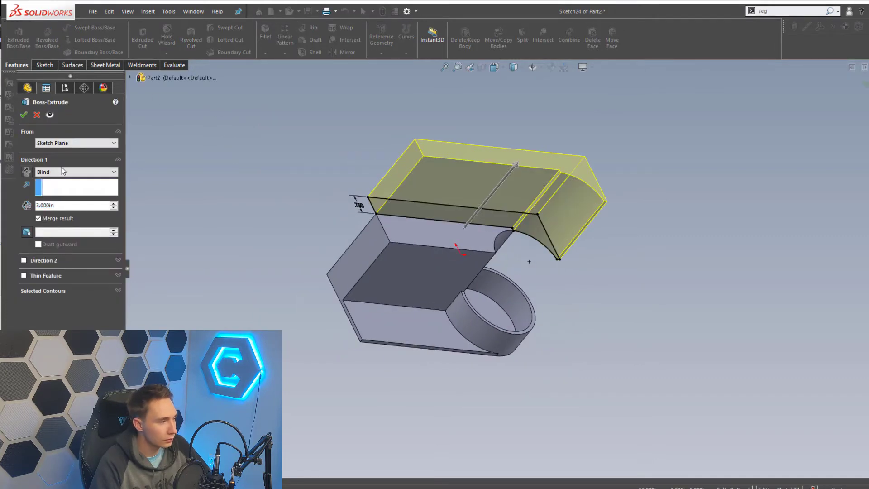
pyautogui.click(63, 172)
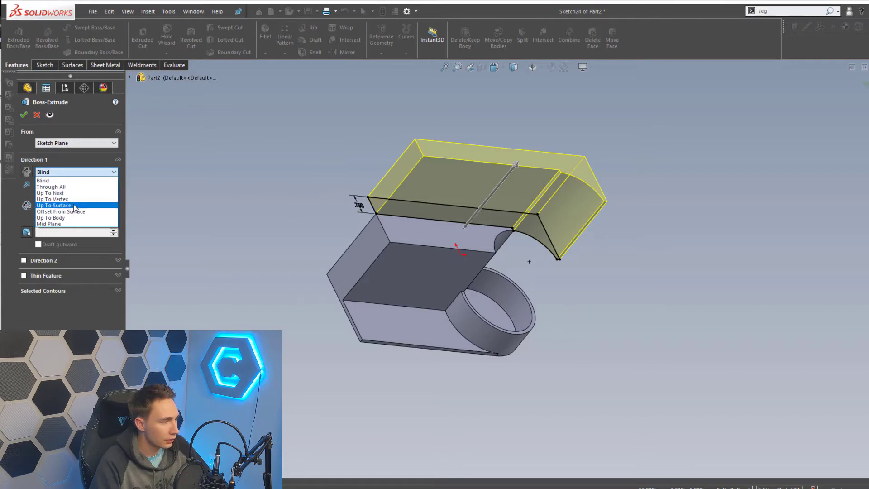
pyautogui.click(54, 205)
pyautogui.moveTo(398, 230); pyautogui.dragTo(501, 187, button='middle')
pyautogui.click(441, 289)
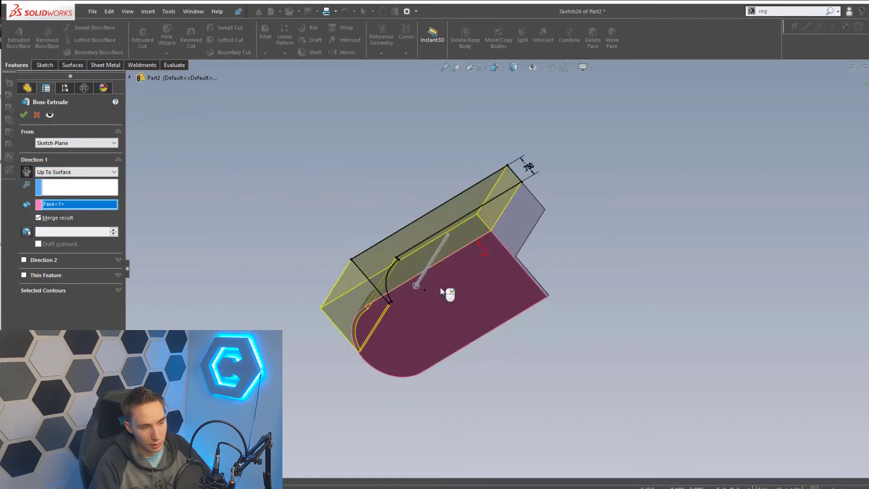
pyautogui.press('Return')
# Step: Start a sketch on the block's top face and draw a long narrow rectangle about 0.2 in from its back edge
pyautogui.moveTo(330, 281); pyautogui.dragTo(437, 248, button='middle')
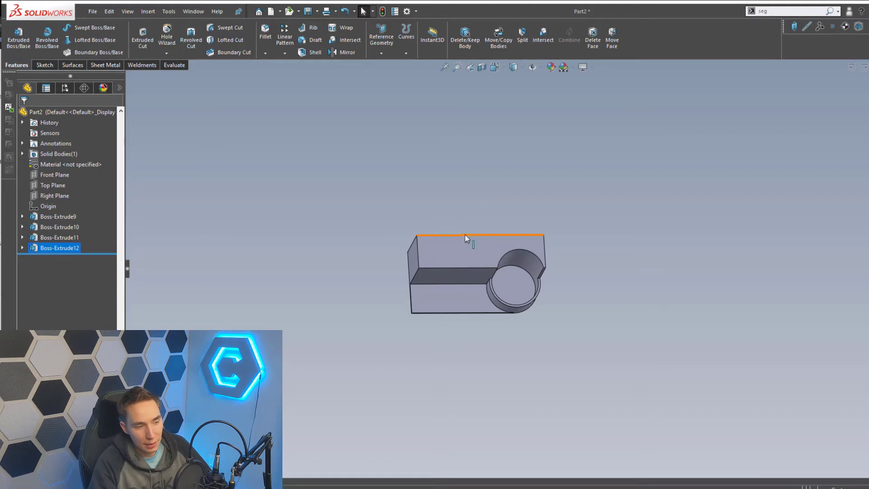
pyautogui.moveTo(453, 272); pyautogui.dragTo(431, 260, button='middle')
pyautogui.scroll(-3, 433, 261)
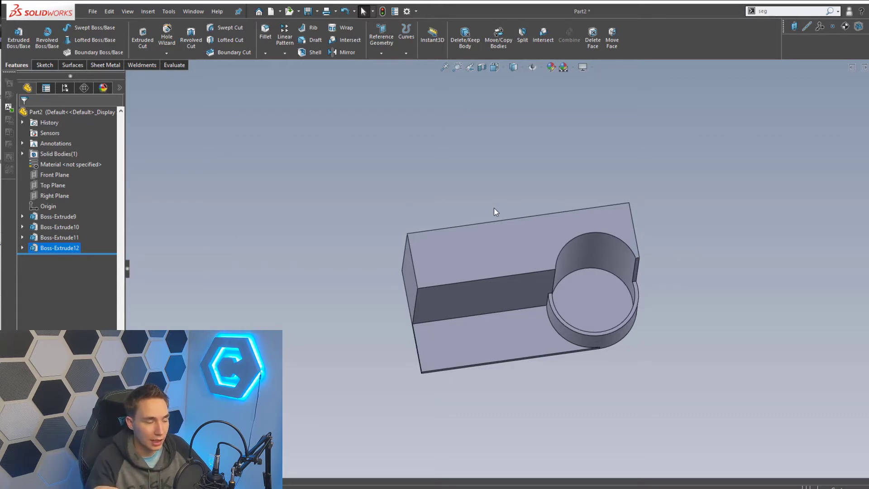
pyautogui.click(485, 182)
pyautogui.press('s')
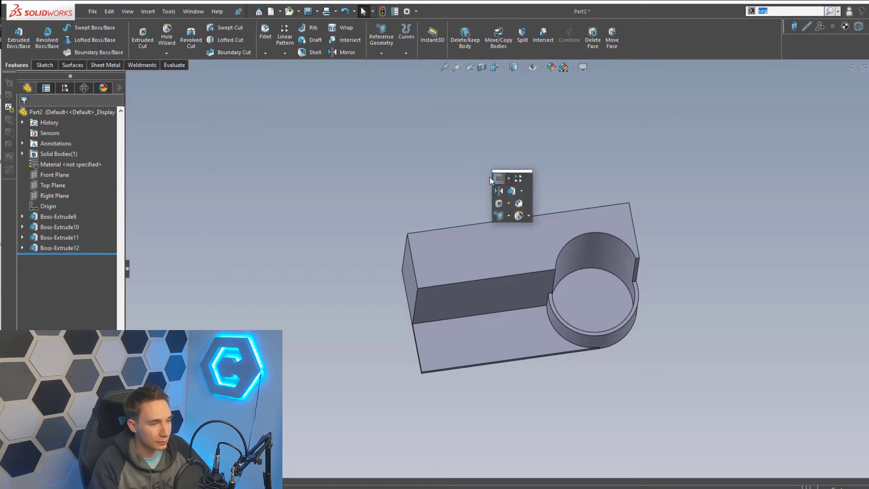
pyautogui.click(496, 179)
pyautogui.click(480, 241)
pyautogui.press('s')
pyautogui.click(522, 252)
pyautogui.click(299, 167)
pyautogui.click(732, 190)
# Step: Dimension the rectangle 0.125 in from the block's back edge and 0.125 in from each end
pyautogui.click(333, 166)
pyautogui.click(333, 154)
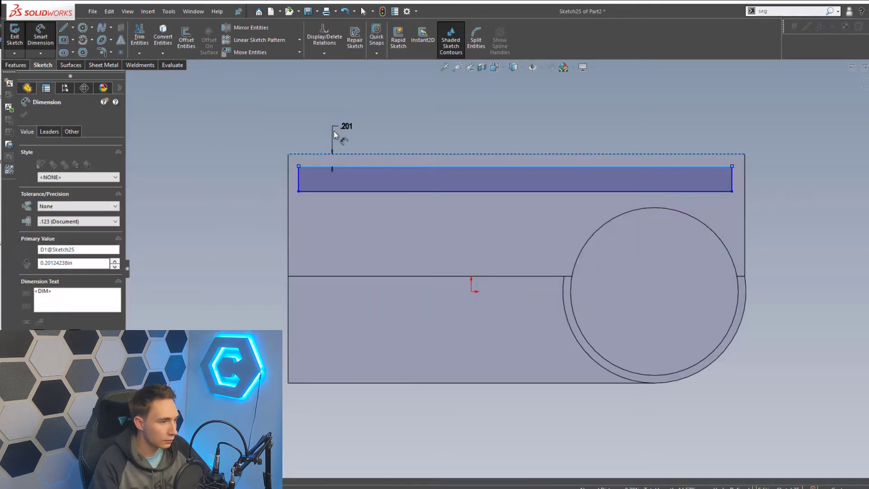
pyautogui.click(334, 137)
pyautogui.write('.125')
pyautogui.press('Return')
pyautogui.click(298, 174)
pyautogui.click(299, 127)
pyautogui.write('0.125')
pyautogui.press('Return')
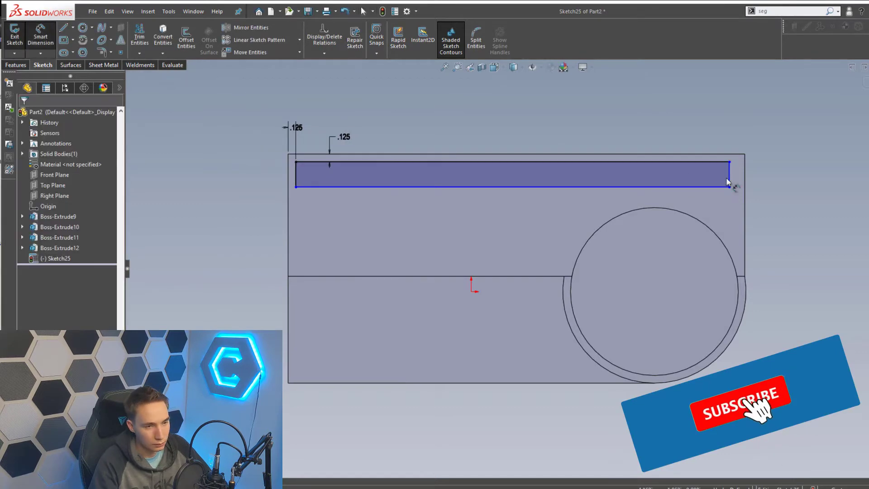
pyautogui.click(735, 130)
# Step: Set the rectangle's width to 0.5 in
pyautogui.click(296, 174)
pyautogui.click(246, 172)
pyautogui.write('0.5')
pyautogui.press('Return')
pyautogui.press('Escape')
# Step: Round the rectangle's four corners with sketch fillets of radius 0.125 in
pyautogui.click(16, 65)
pyautogui.press('s')
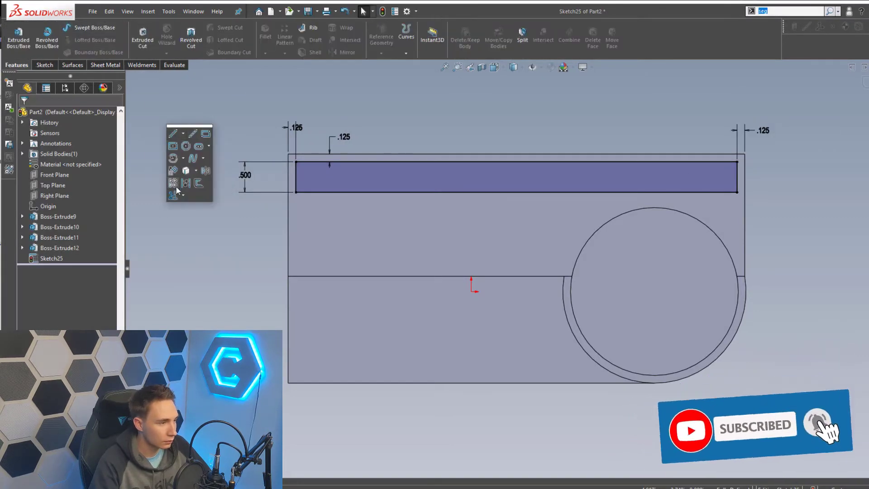
pyautogui.click(43, 65)
pyautogui.click(102, 52)
pyautogui.click(296, 162)
pyautogui.click(296, 192)
pyautogui.click(737, 193)
pyautogui.click(737, 162)
pyautogui.click(24, 114)
# Step: Cut-extrude the rounded slot with an Offset From Surface end condition, 0.125 in from the part's underside face
pyautogui.click(16, 65)
pyautogui.click(142, 38)
pyautogui.click(72, 172)
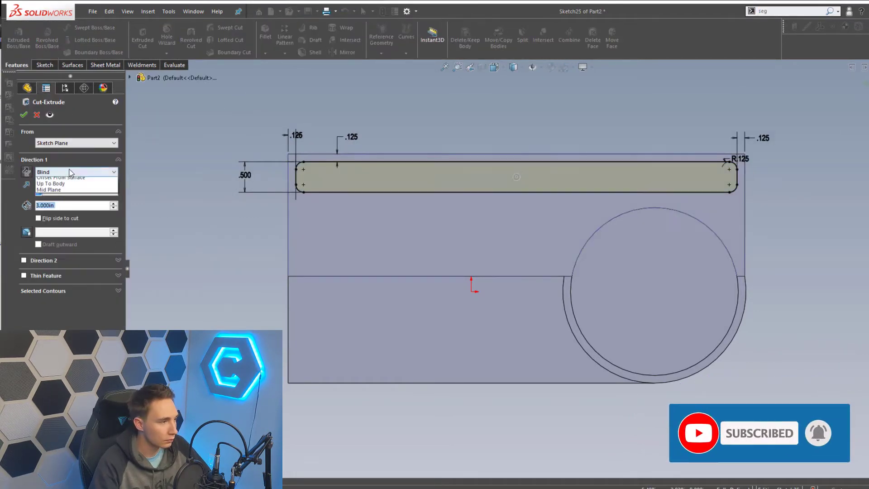
pyautogui.click(61, 224)
pyautogui.moveTo(261, 237); pyautogui.dragTo(446, 231, button='middle')
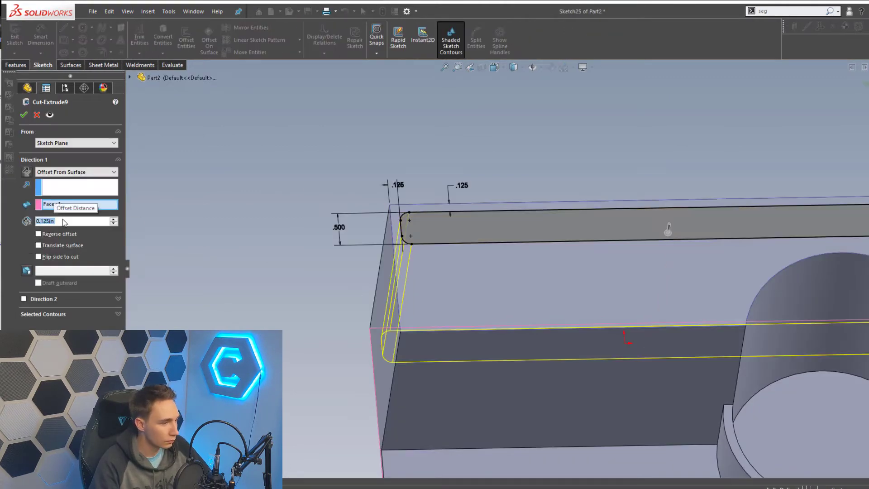
# Step: Sketch a circle on the top face between the slot and the block's front edge, and set its diameter to 1.125 in
pyautogui.press('s')
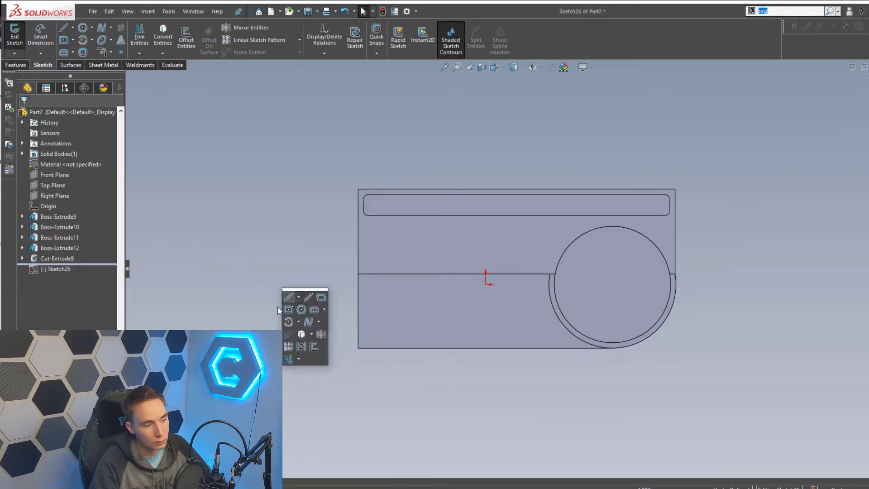
pyautogui.click(301, 309)
pyautogui.click(530, 245)
pyautogui.click(547, 233)
pyautogui.click(584, 154)
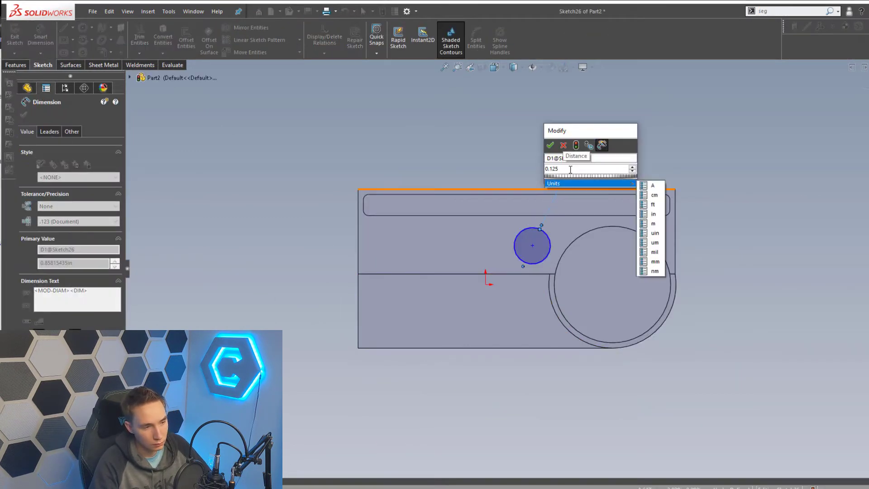
pyautogui.write('1.125')
pyautogui.press('Return')
# Step: Dimension the circle's centre 3.5 in from the block's end edge on the ring side
pyautogui.click(533, 244)
pyautogui.click(675, 186)
pyautogui.write('3.37029087in')
pyautogui.press('Return')
pyautogui.press('Escape')
pyautogui.moveTo(548, 245); pyautogui.dragTo(548, 243)
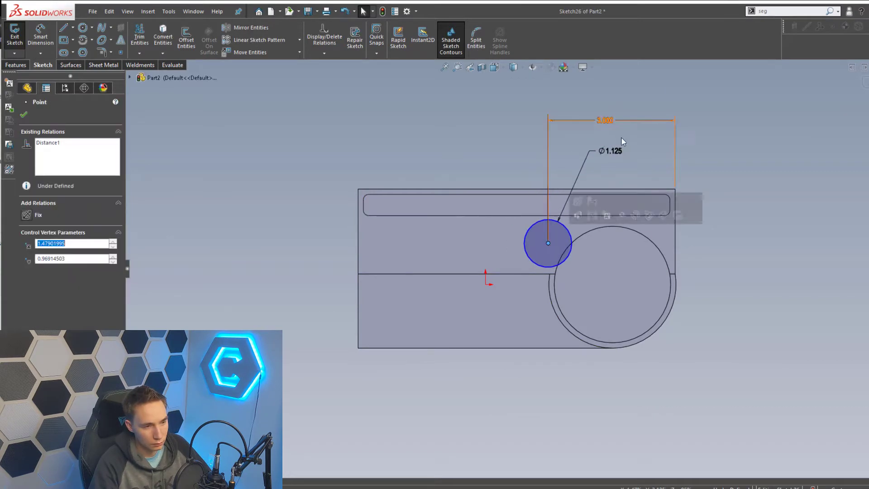
pyautogui.doubleClick(605, 121)
pyautogui.write('3.5')
pyautogui.press('Return')
# Step: Draw a vertical centerline from the slot to the block's front edge, and a horizontal one from its midpoint through the circle's centre to the end edge
pyautogui.click(461, 215)
pyautogui.click(462, 274)
pyautogui.press('Escape')
pyautogui.click(462, 245)
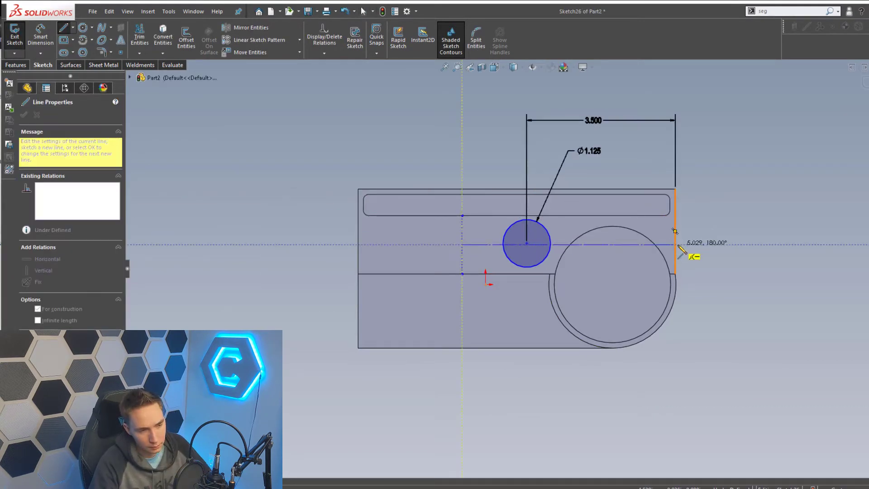
pyautogui.click(675, 244)
# Step: Sketch a small circle near the block's end opposite the ring and set its diameter to 0.375 in
pyautogui.press('s')
pyautogui.click(244, 243)
pyautogui.click(380, 244)
pyautogui.click(390, 247)
pyautogui.click(254, 197)
pyautogui.write('.375')
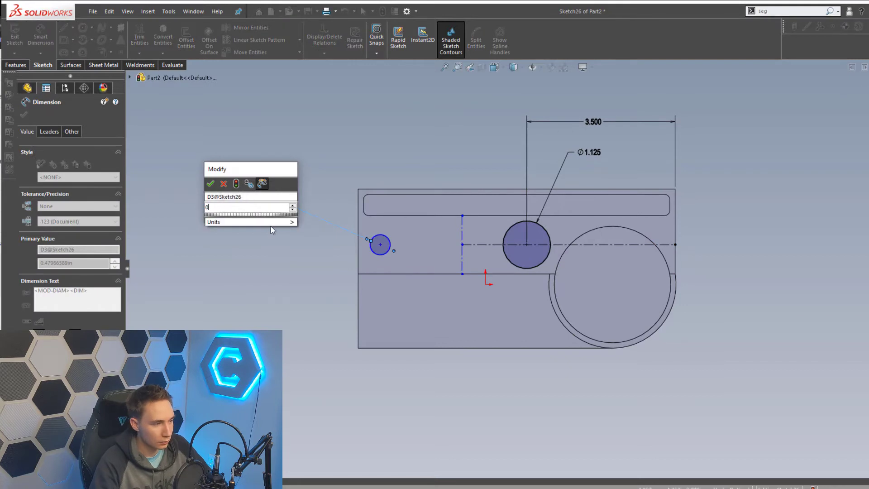
pyautogui.press('Return')
pyautogui.press('Escape')
# Step: Make the small circle's centre coincident with the horizontal centerline and dimension it 0.5 in from the nearest end edge
pyautogui.click(380, 245)
pyautogui.keyDown('ctrl'); pyautogui.click(478, 245); pyautogui.keyUp('ctrl')
pyautogui.click(518, 203)
pyautogui.click(380, 244)
pyautogui.click(358, 219)
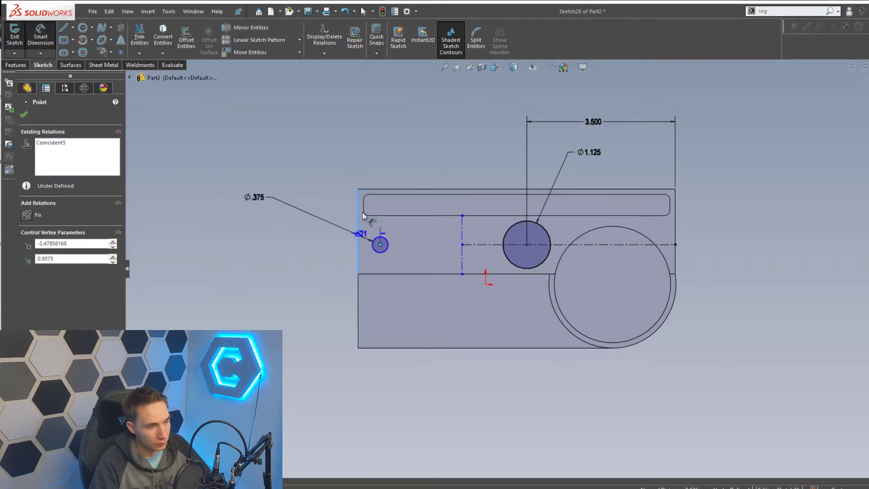
pyautogui.click(364, 140)
pyautogui.write('.5')
pyautogui.press('Return')
# Step: Cut-extrude both circles with an Offset From Surface end condition, 2 in from the part's underside face
pyautogui.click(143, 40)
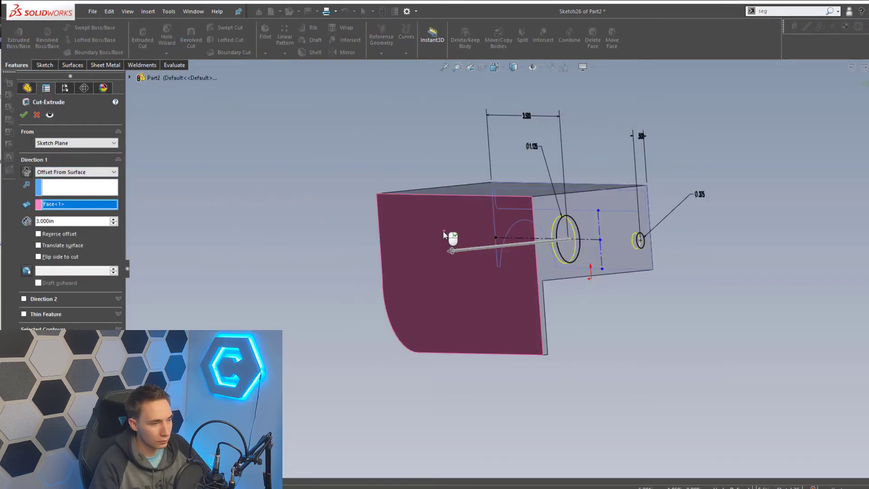
pyautogui.write('2')
pyautogui.scroll(2, 407, 199)
pyautogui.moveTo(421, 199); pyautogui.dragTo(386, 196, button='middle')
pyautogui.click(24, 114)
pyautogui.scroll(2, 570, 219)
pyautogui.moveTo(573, 220); pyautogui.dragTo(461, 272, button='middle')
pyautogui.scroll(-1, 449, 273)
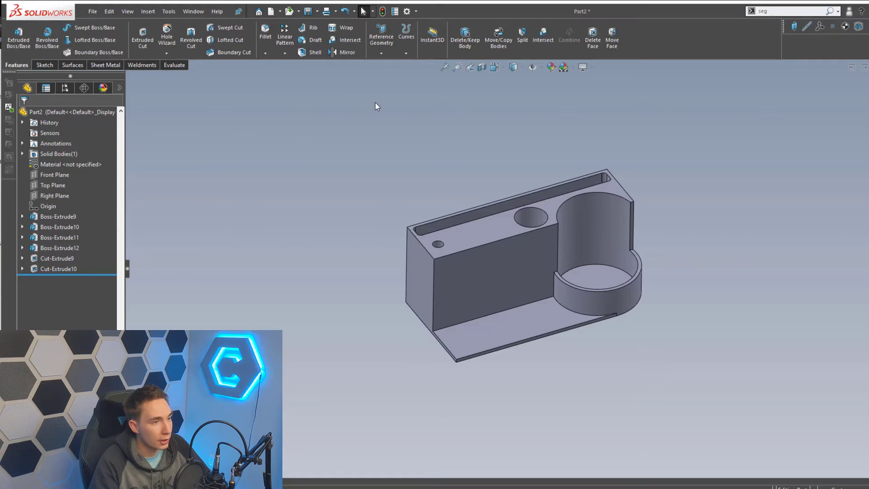
# Step: Create a reference plane midway between the block's front face and the slot's front inner wall
pyautogui.click(381, 40)
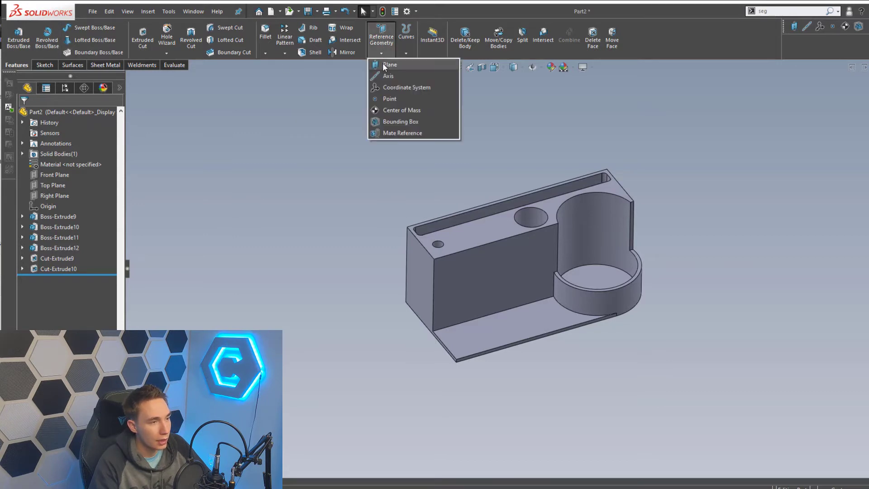
pyautogui.click(383, 65)
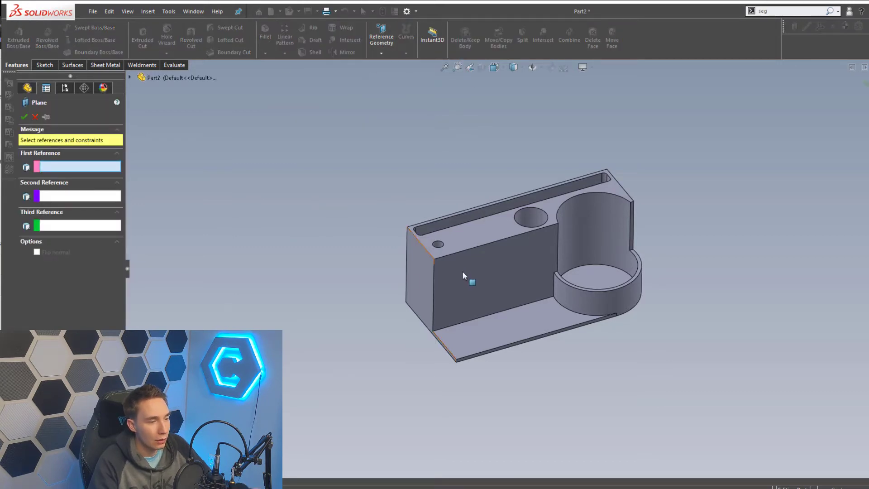
pyautogui.click(475, 281)
pyautogui.moveTo(475, 281); pyautogui.dragTo(474, 260, button='middle')
pyautogui.click(532, 284)
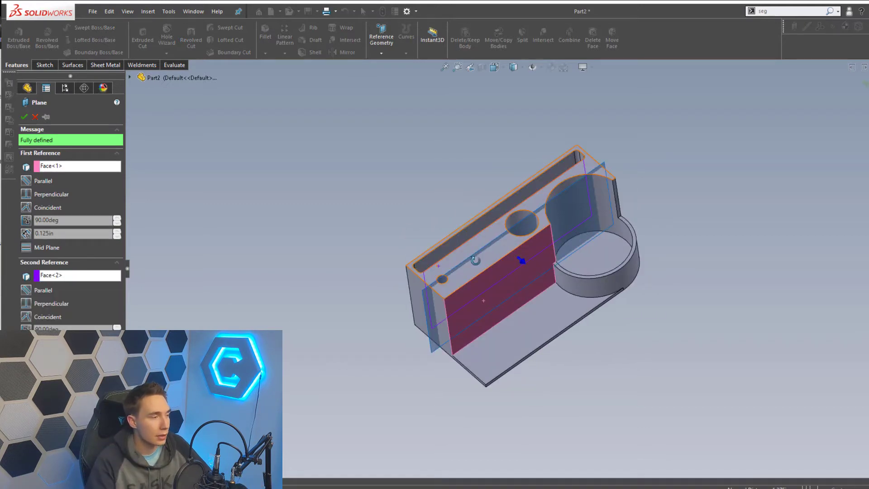
pyautogui.click(24, 117)
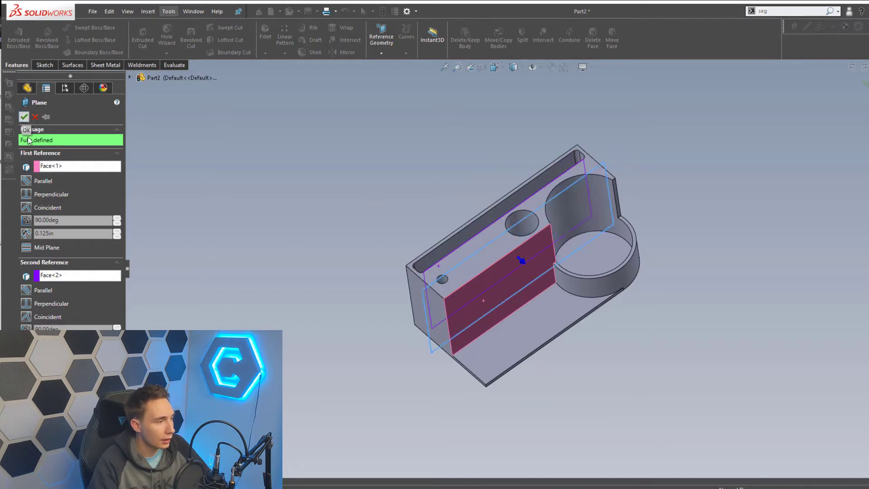
# Step: Start a sketch on the block's mid plane and draw a horizontal construction line between the facing edges of the two holes
pyautogui.moveTo(373, 203); pyautogui.dragTo(362, 151, button='middle')
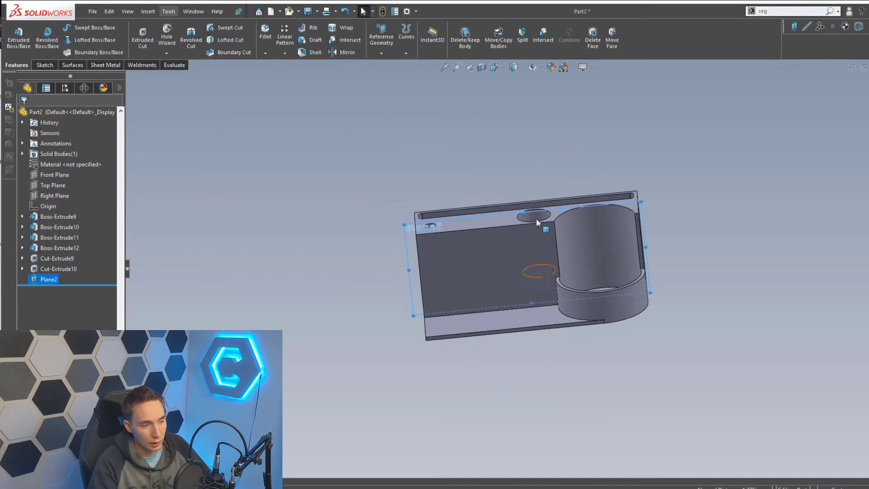
pyautogui.scroll(-3, 536, 218)
pyautogui.click(416, 183)
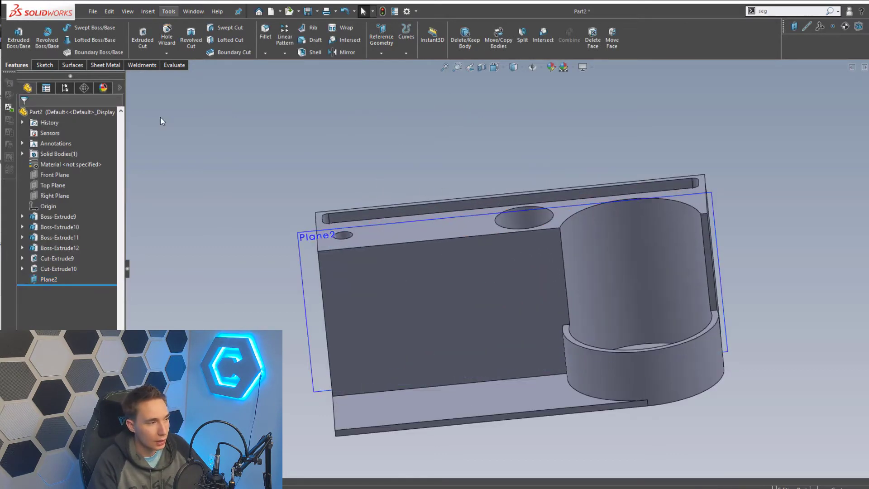
pyautogui.click(51, 64)
pyautogui.click(15, 33)
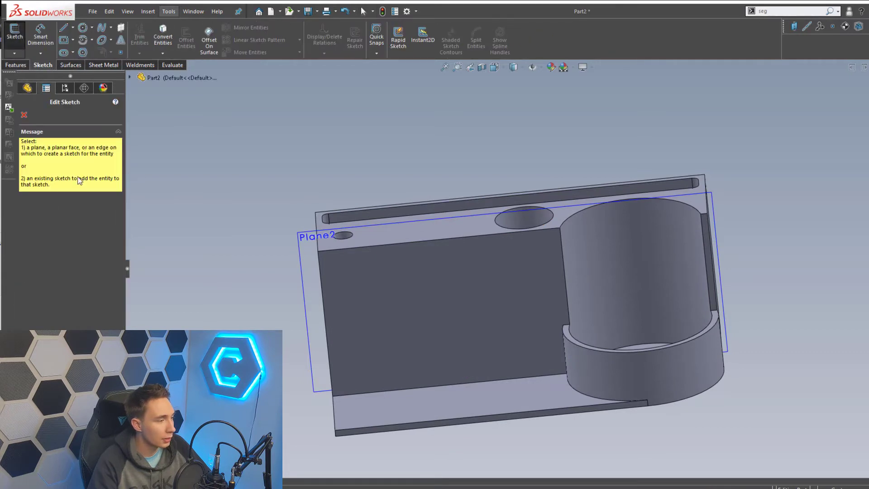
pyautogui.click(303, 247)
pyautogui.press('s')
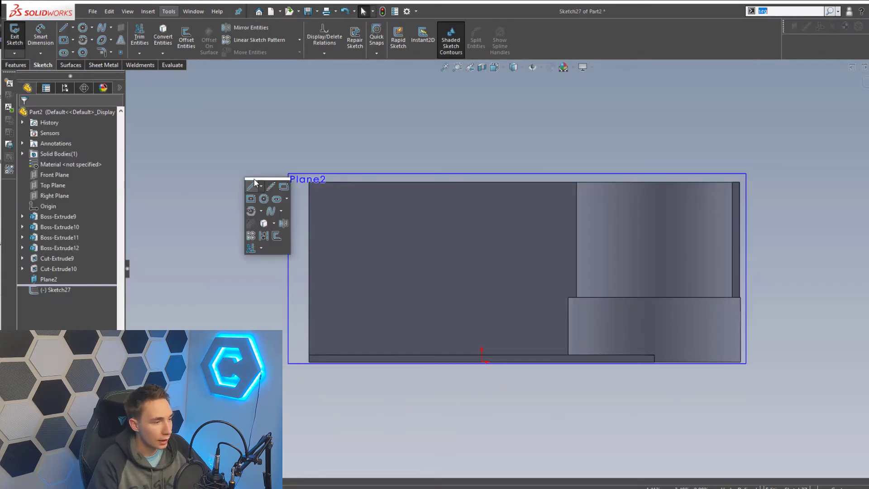
pyautogui.click(253, 186)
pyautogui.moveTo(422, 190)
pyautogui.mouseDown(button='middle')
pyautogui.moveTo(435, 210)
pyautogui.moveTo(376, 224)
pyautogui.mouseUp(button='middle')
pyautogui.scroll(-3, 396, 220)
pyautogui.click(358, 220)
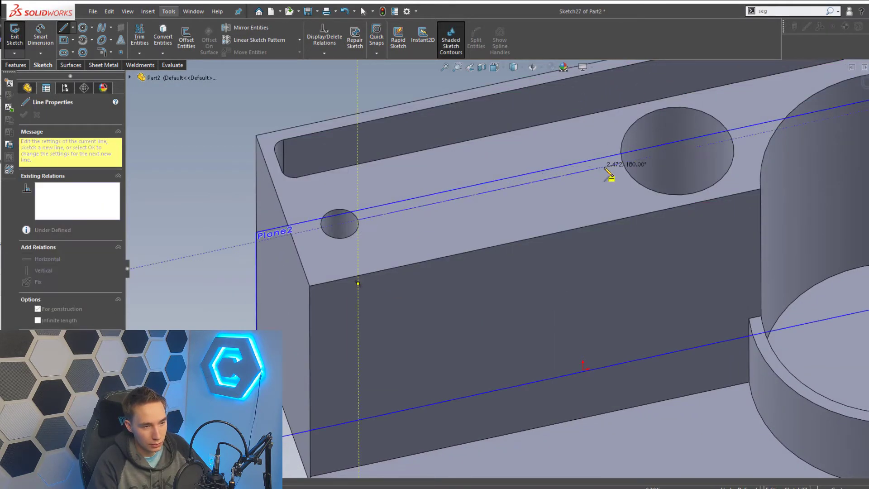
pyautogui.click(623, 162)
pyautogui.press('Escape')
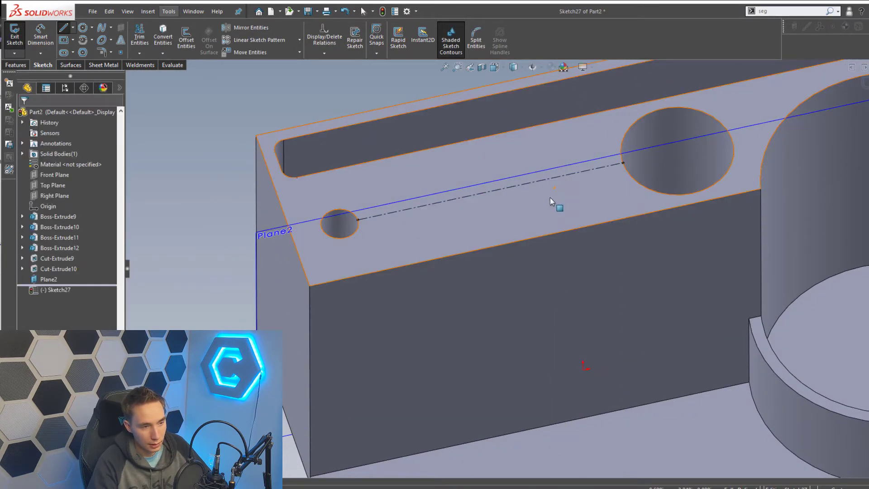
# Step: Draw a vertical construction line from the horizontal construction line's midpoint down past the block's underside
pyautogui.press('s')
pyautogui.press('Escape')
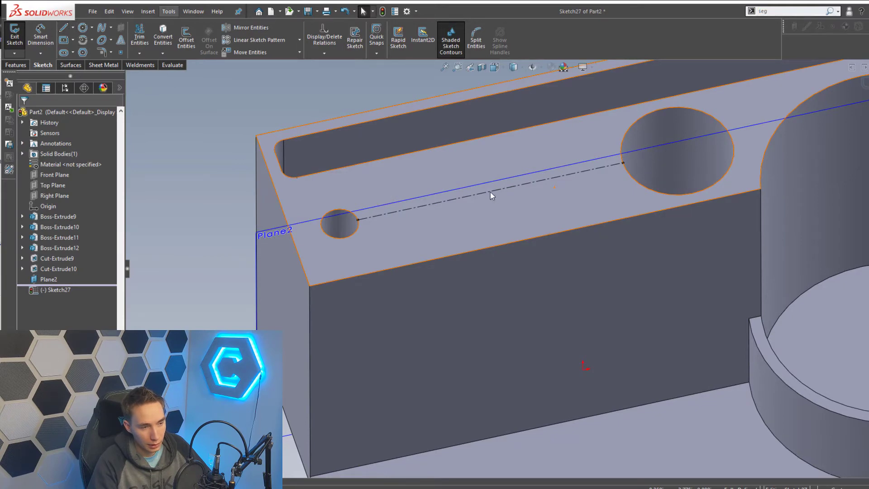
pyautogui.press('l')
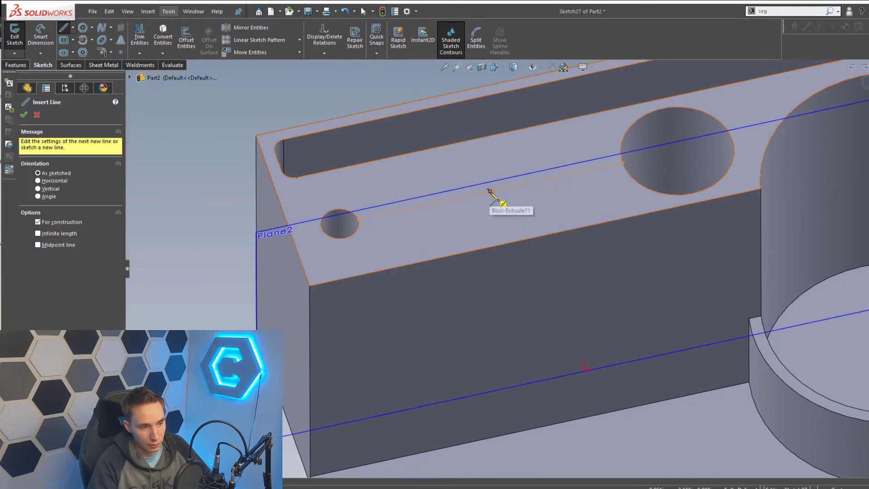
pyautogui.click(489, 191)
pyautogui.scroll(3, 510, 272)
pyautogui.moveTo(511, 272); pyautogui.dragTo(498, 230, button='middle')
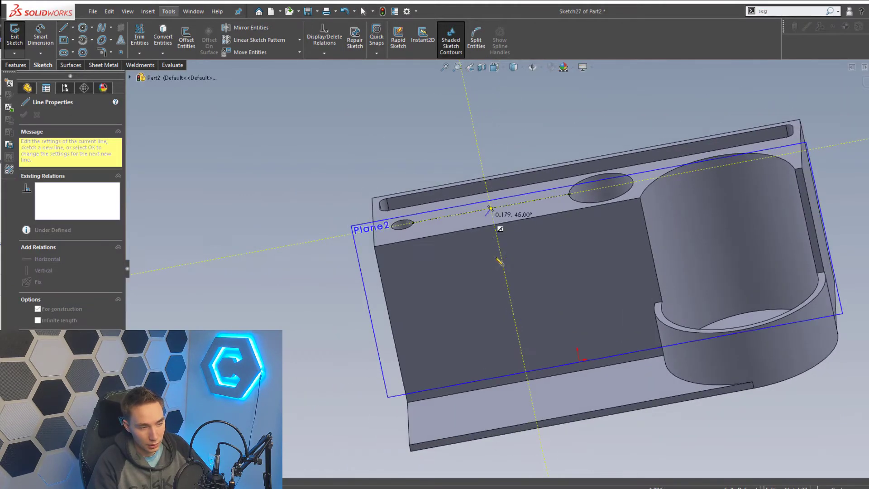
pyautogui.click(525, 379)
pyautogui.scroll(3, 521, 326)
pyautogui.press('Escape')
# Step: Sketch a half pocket profile beside the vertical centerline: top line, straight side about 1.31 in long, inward taper and short bottom line
pyautogui.press('space')
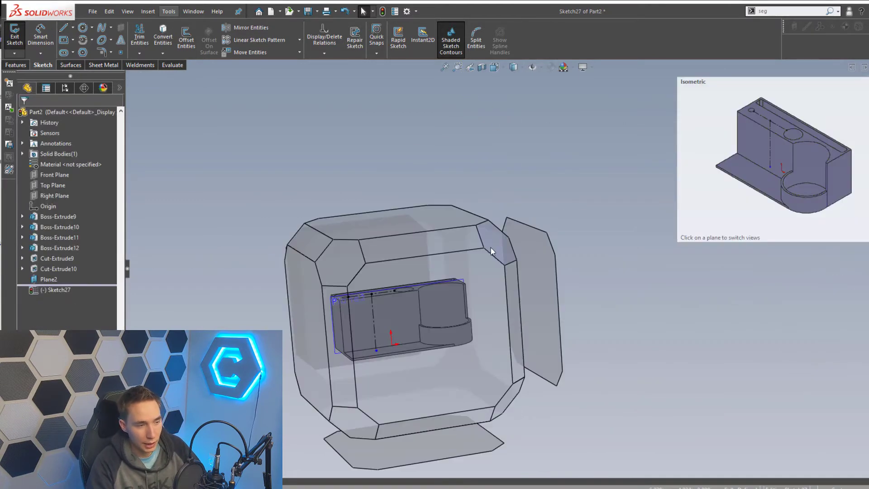
pyautogui.click(446, 305)
pyautogui.press('s')
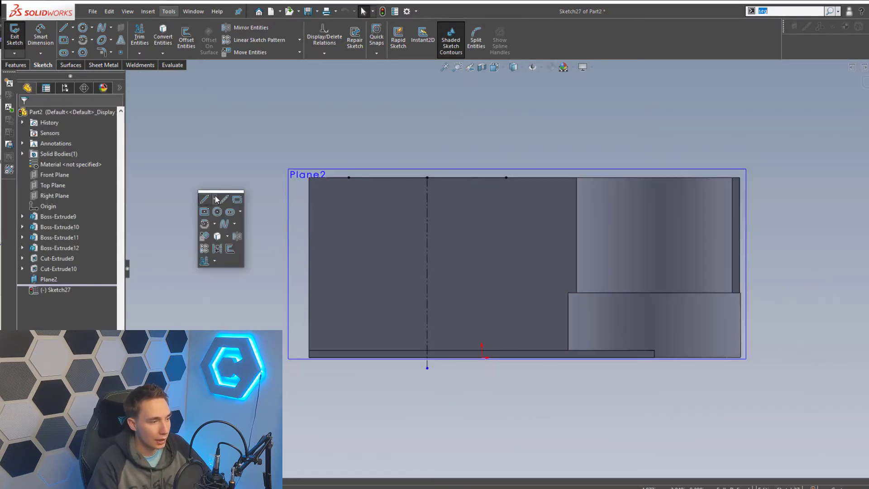
pyautogui.click(206, 197)
pyautogui.scroll(-2, 314, 150)
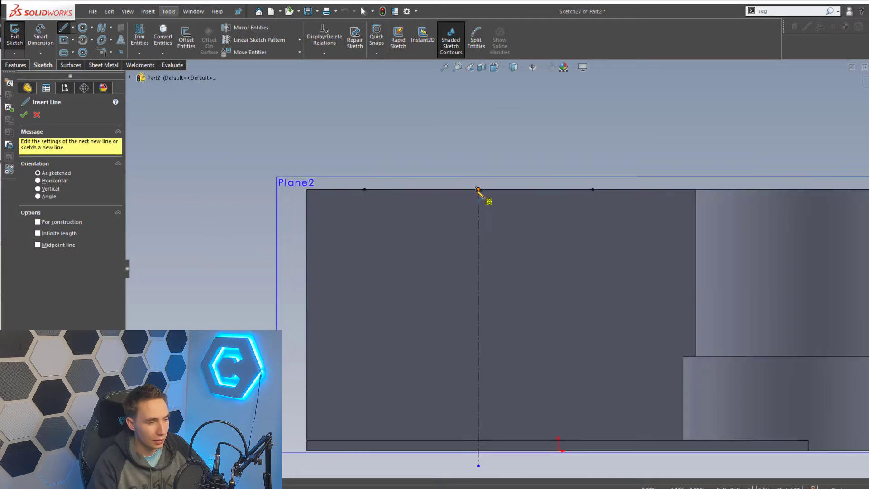
pyautogui.click(430, 189)
pyautogui.click(430, 299)
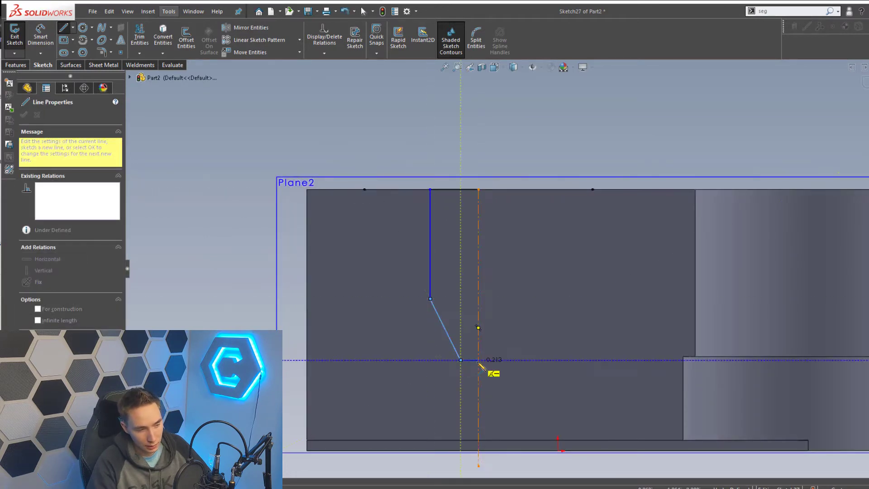
pyautogui.click(478, 362)
pyautogui.press('Escape')
# Step: Dimension the half profile's short bottom line and set it to 0.125 in
pyautogui.scroll(-1, 453, 352)
pyautogui.scroll(-1, 430, 350)
pyautogui.click(480, 363)
pyautogui.click(481, 385)
pyautogui.write('.25')
pyautogui.press('Return')
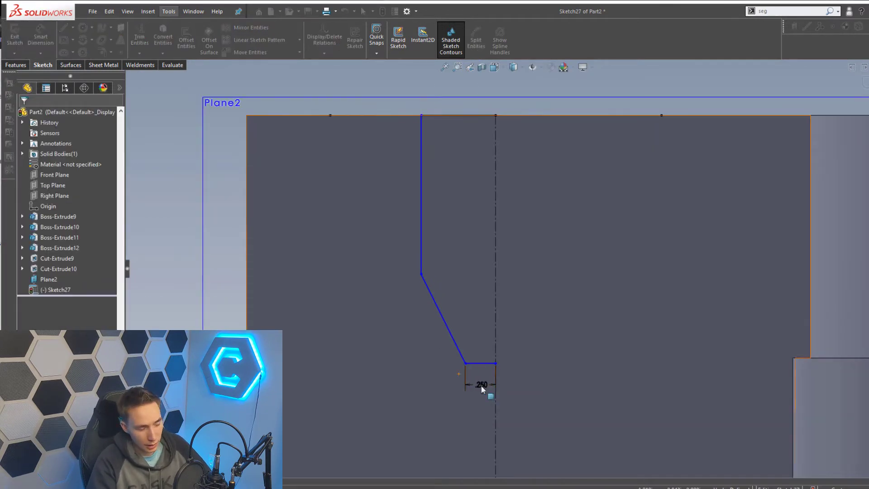
pyautogui.doubleClick(482, 388)
pyautogui.write('.125')
pyautogui.press('Return')
# Step: Dimension the half profile's top line and set it to 0.5 in
pyautogui.scroll(1, 478, 383)
pyautogui.click(471, 140)
pyautogui.click(482, 102)
pyautogui.write('.375')
pyautogui.press('Return')
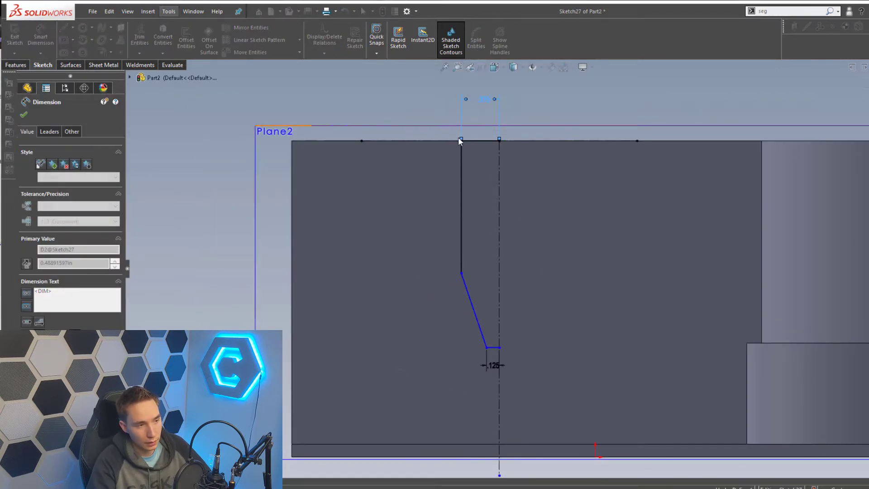
pyautogui.doubleClick(484, 99)
pyautogui.write('.5')
pyautogui.press('Return')
# Step: Dimension the profile's straight side at 1.25 in and its overall depth at 2 in
pyautogui.click(448, 208)
pyautogui.click(424, 218)
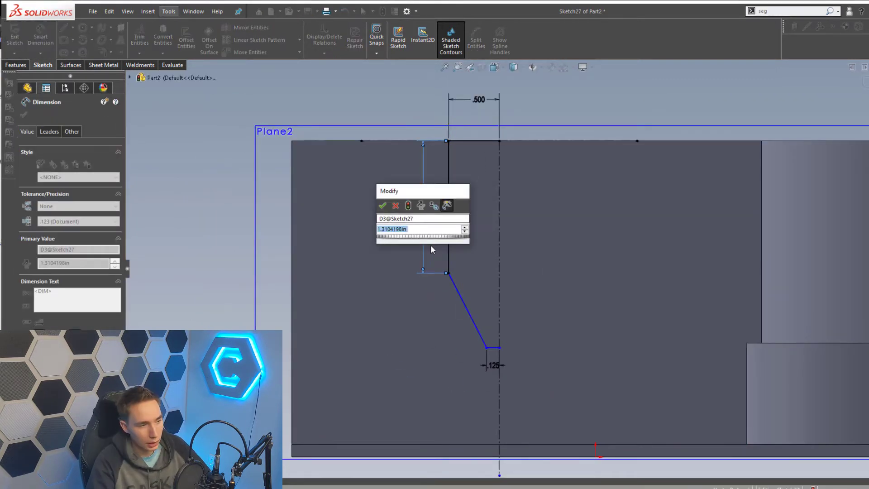
pyautogui.write('1.25')
pyautogui.press('Return')
pyautogui.click(484, 343)
pyautogui.click(446, 141)
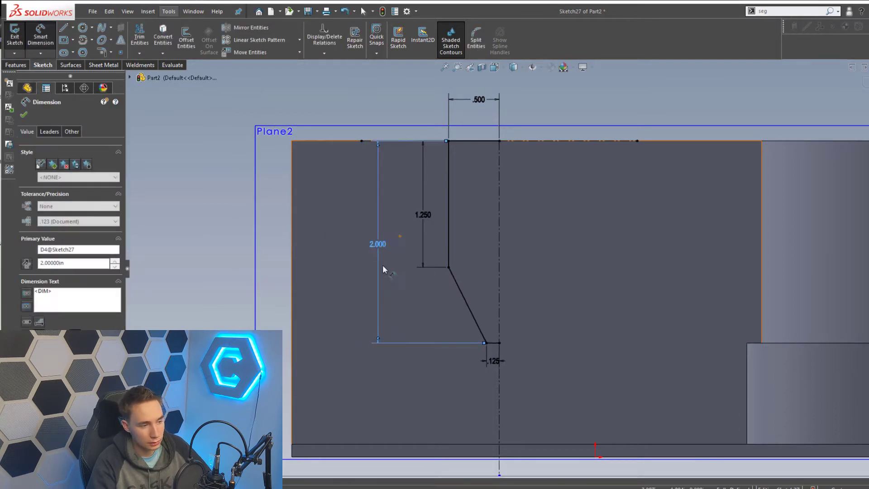
# Step: Mirror the four half-profile lines about the vertical centerline
pyautogui.click(251, 27)
pyautogui.click(470, 141)
pyautogui.click(448, 190)
pyautogui.click(466, 298)
pyautogui.click(492, 343)
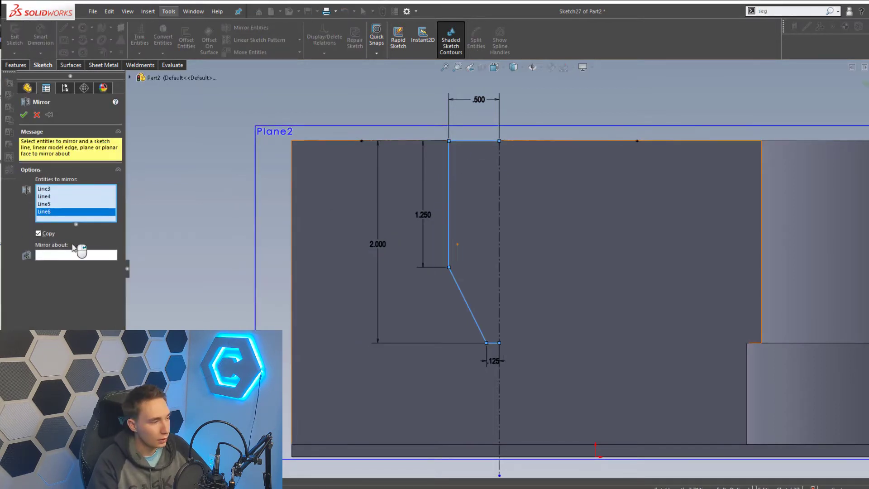
pyautogui.click(76, 255)
pyautogui.click(499, 189)
pyautogui.click(24, 115)
# Step: Add 0.125 in sketch fillets to the two bottom corners and the two corners where the taper begins
pyautogui.press('s')
pyautogui.click(215, 199)
pyautogui.click(449, 268)
pyautogui.click(487, 342)
pyautogui.click(405, 259)
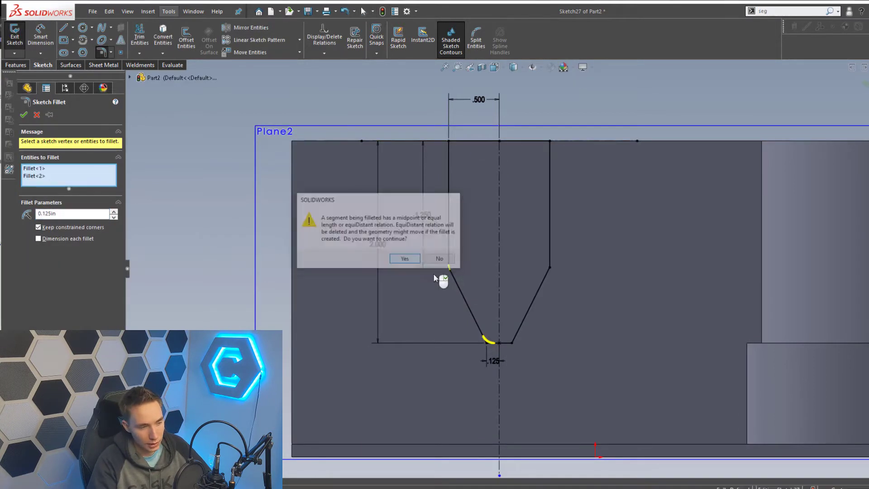
pyautogui.click(512, 342)
pyautogui.click(405, 258)
pyautogui.click(550, 267)
pyautogui.click(24, 115)
# Step: Set the profile's top half-width to 0.375 in
pyautogui.scroll(3, 498, 248)
pyautogui.moveTo(489, 217); pyautogui.dragTo(500, 254, button='middle')
pyautogui.doubleClick(497, 170)
pyautogui.write('.375')
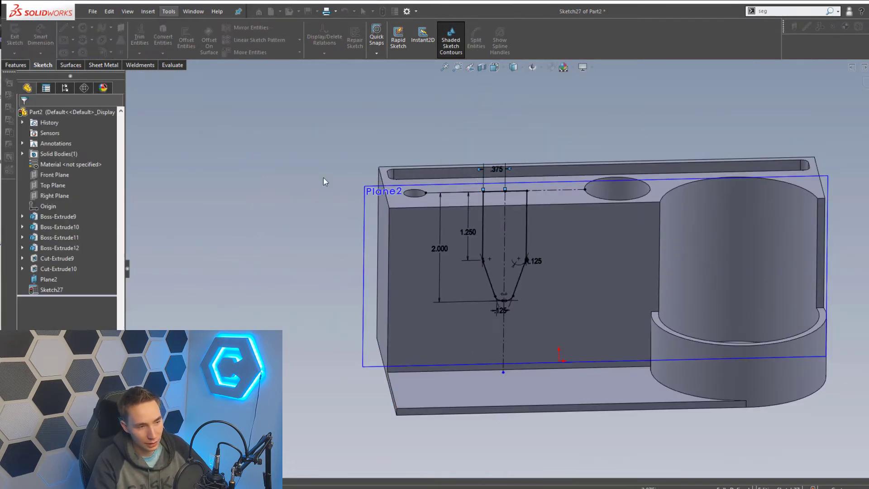
# Step: Cut-extrude the tapered profile with a Mid Plane end condition and a depth of 0.5 in
pyautogui.click(16, 65)
pyautogui.click(143, 41)
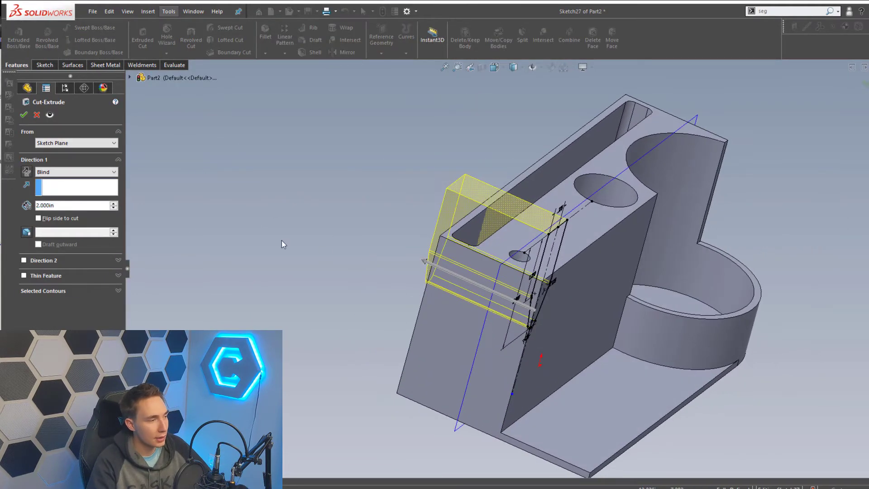
pyautogui.click(59, 172)
pyautogui.click(55, 225)
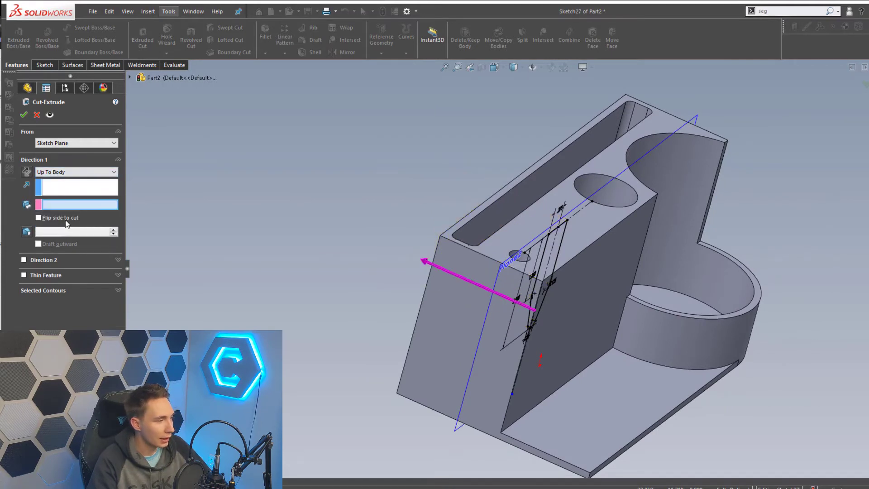
pyautogui.click(80, 174)
pyautogui.click(64, 231)
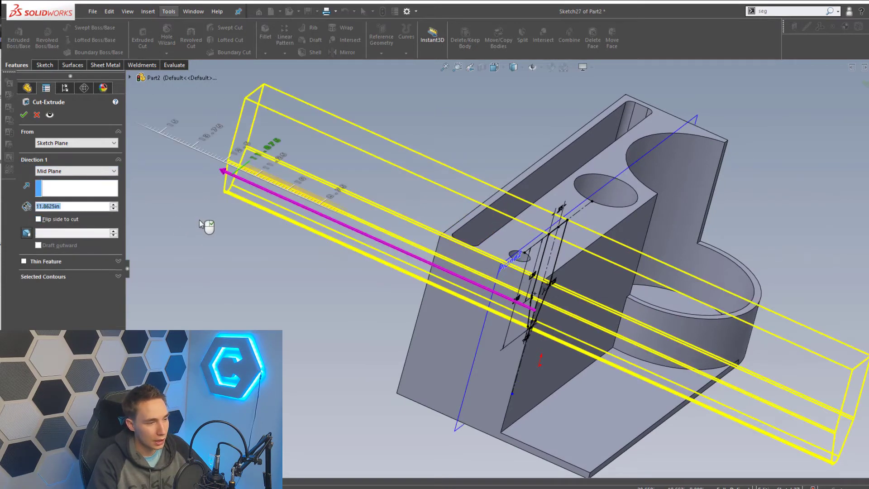
pyautogui.click(584, 261)
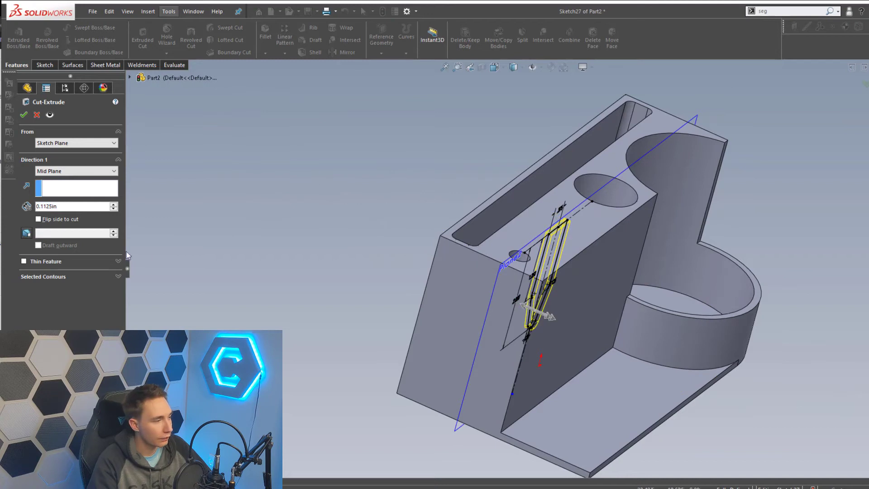
pyautogui.write('0.5')
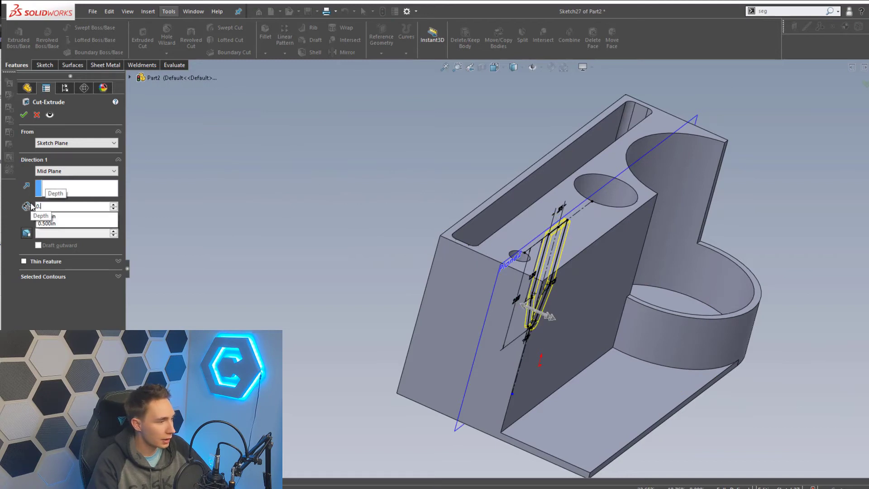
pyautogui.press('Return')
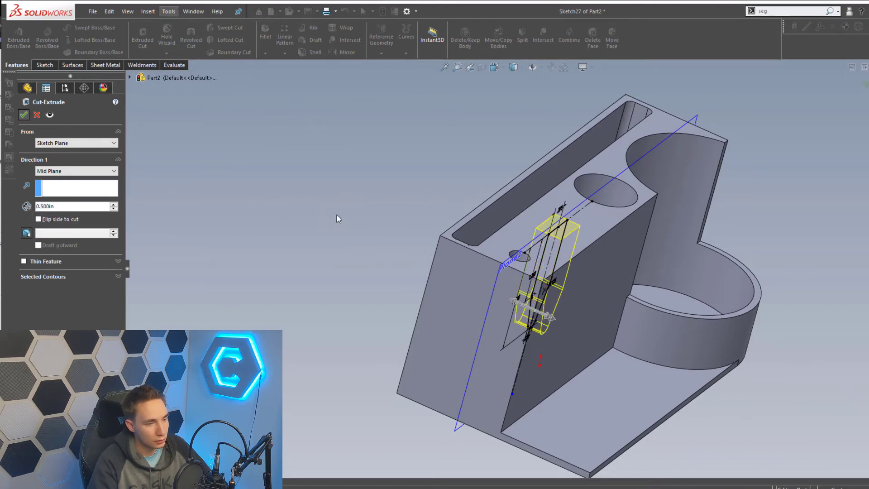
pyautogui.press('Return')
# Step: Inspect the part with a section view parallel to the Front Plane, moving the section plane forward, and close the view without keeping it
pyautogui.moveTo(528, 218); pyautogui.dragTo(489, 103, button='middle')
pyautogui.click(482, 66)
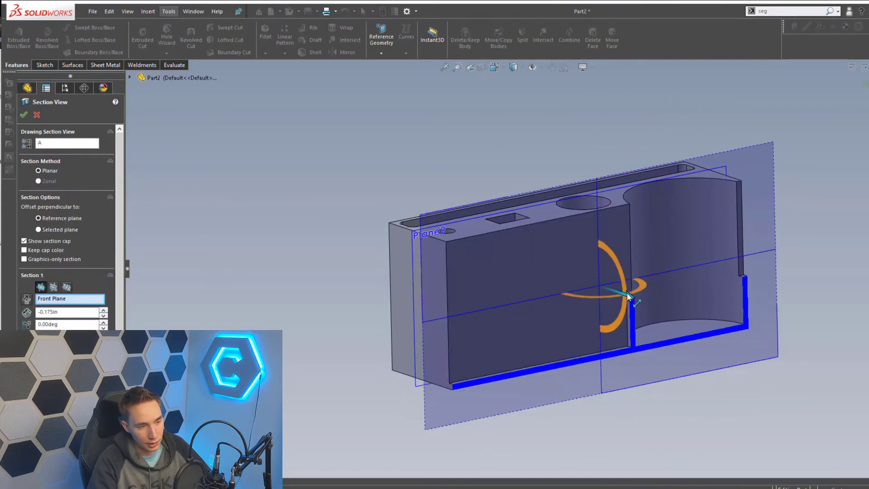
pyautogui.moveTo(626, 293); pyautogui.dragTo(720, 322)
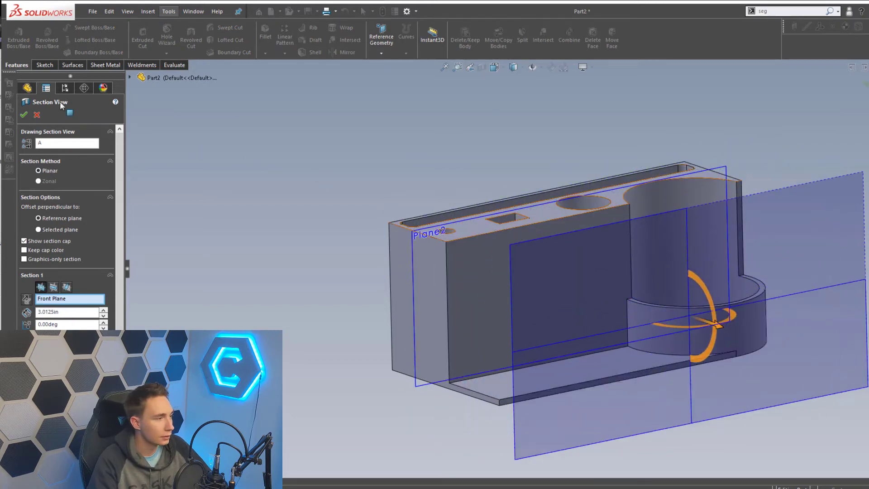
pyautogui.click(37, 114)
# Step: Hide the reference plane used for the tapered pocket sketch
pyautogui.moveTo(500, 203)
pyautogui.mouseDown(button='middle')
pyautogui.moveTo(514, 163)
pyautogui.moveTo(504, 210)
pyautogui.mouseUp(button='middle')
pyautogui.click(49, 279)
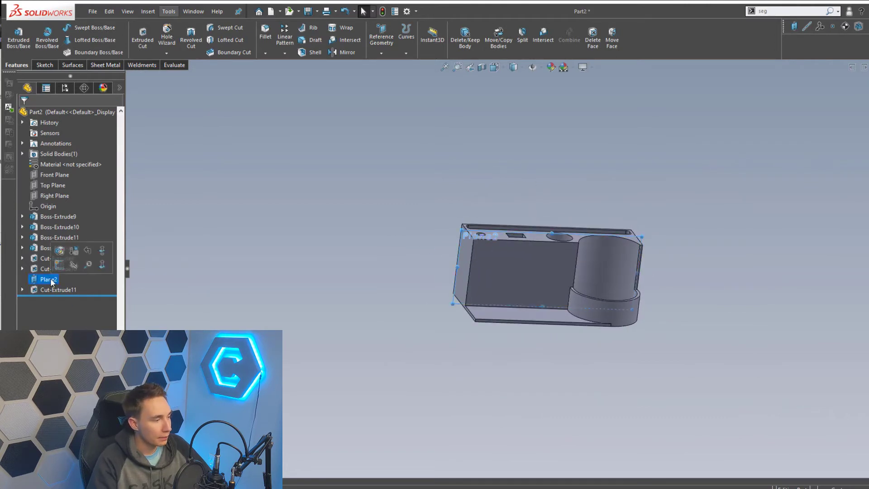
pyautogui.click(73, 264)
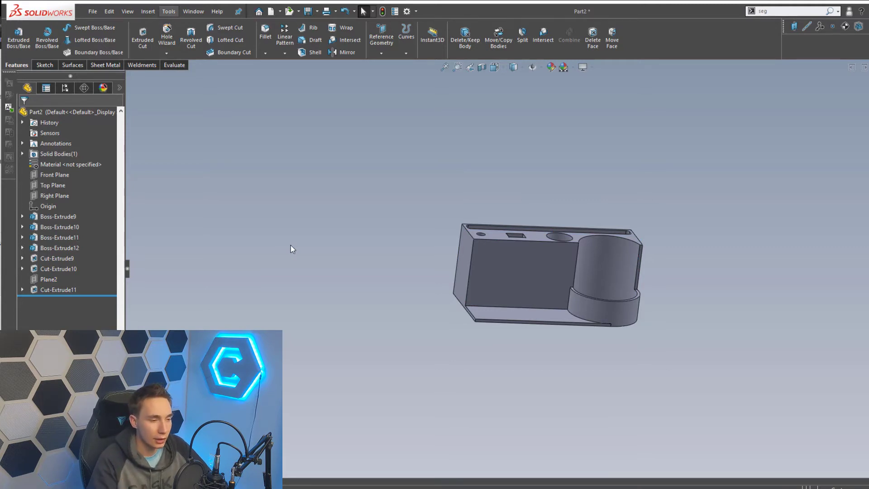
# Step: On the holder's end face, sketch a closed profile from the wall: short horizontal top, slope to the ring's upper corner, down to the base and back
pyautogui.moveTo(467, 272); pyautogui.dragTo(498, 265, button='middle')
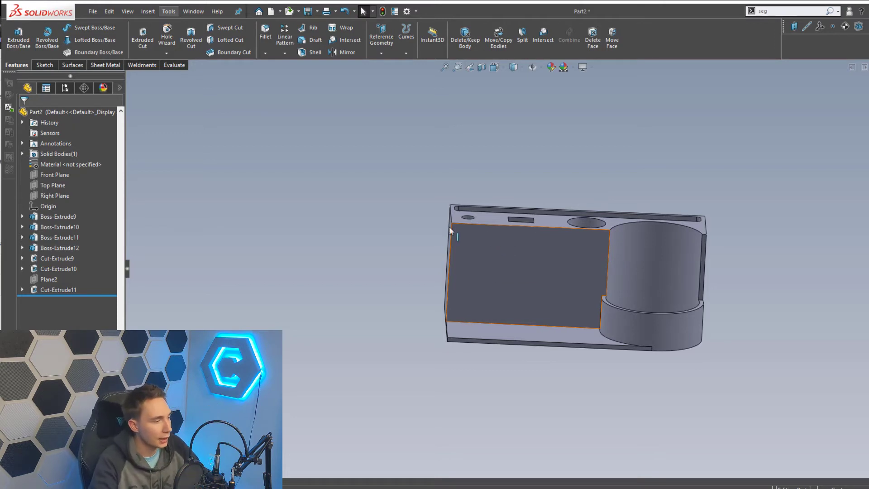
pyautogui.press('s')
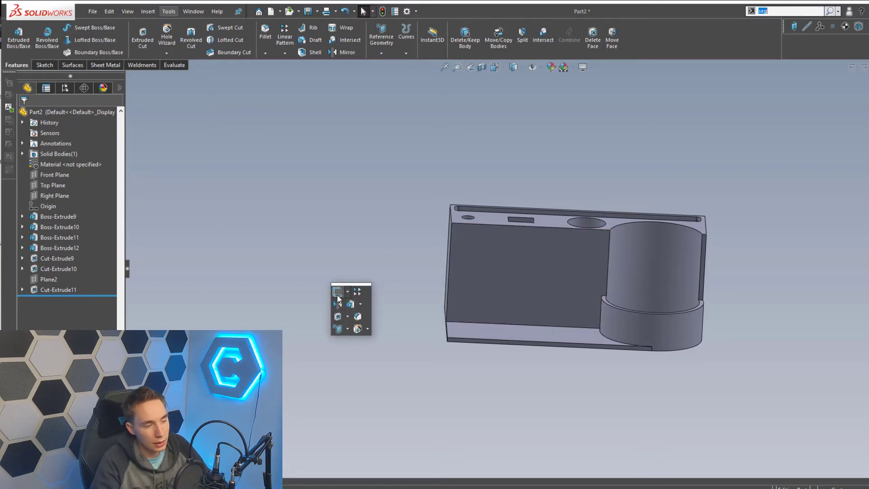
pyautogui.click(338, 294)
pyautogui.click(477, 271)
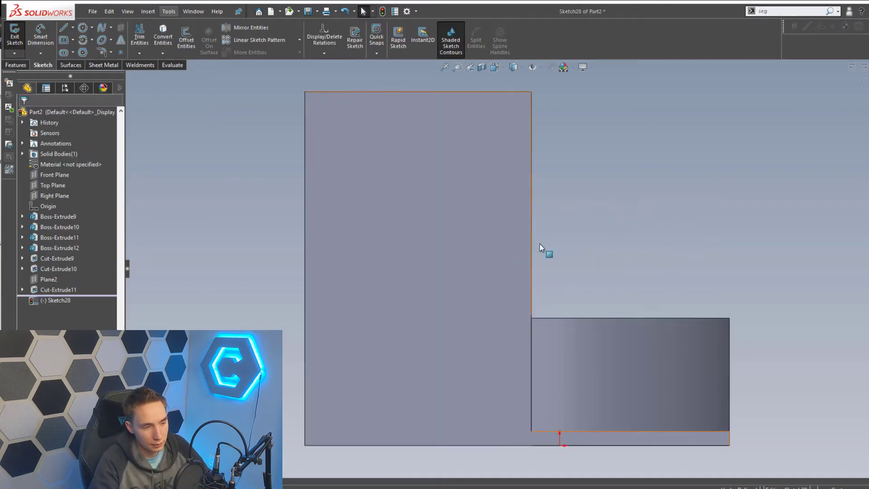
pyautogui.press('s')
pyautogui.click(597, 247)
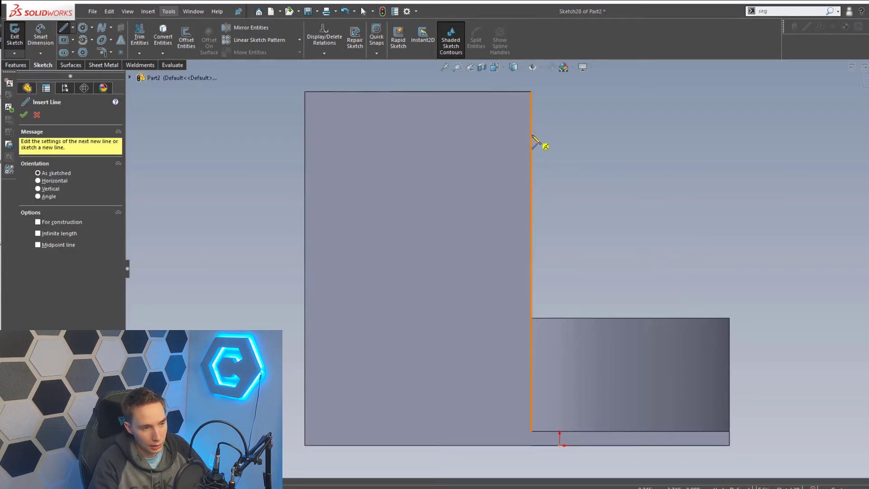
pyautogui.click(532, 135)
pyautogui.click(594, 135)
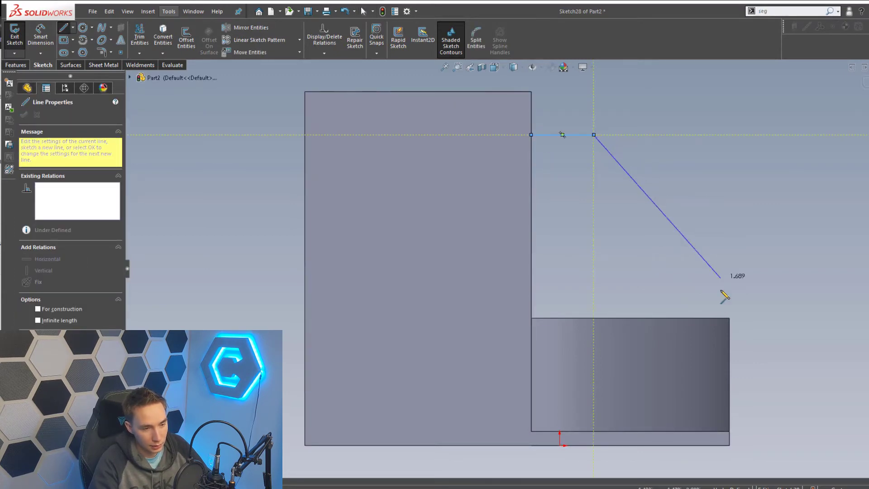
pyautogui.click(729, 318)
pyautogui.click(729, 431)
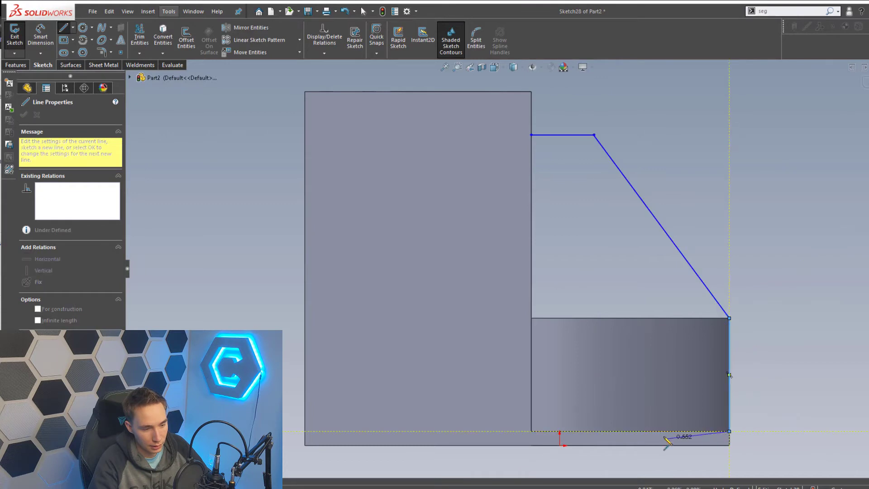
pyautogui.click(532, 431)
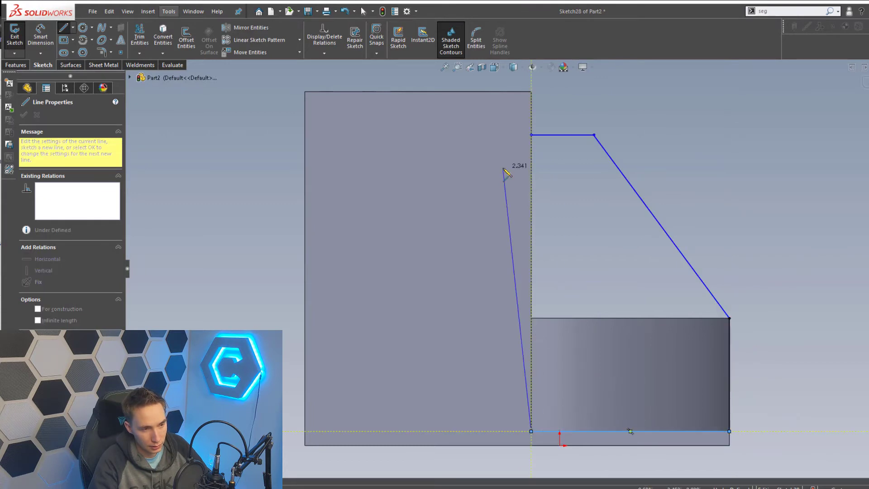
pyautogui.click(532, 135)
pyautogui.press('Escape')
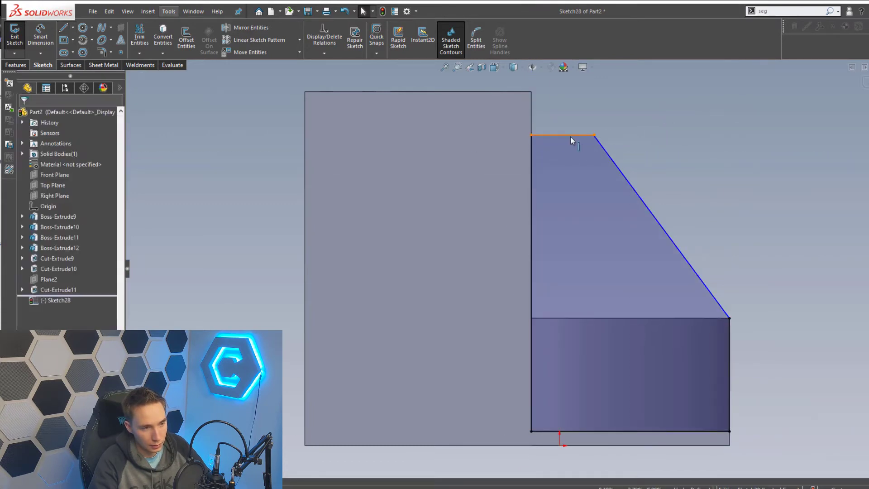
# Step: Dimension the profile's horizontal top edge 0.5 in below the block's top edge
pyautogui.click(564, 137)
pyautogui.click(503, 91)
pyautogui.click(505, 142)
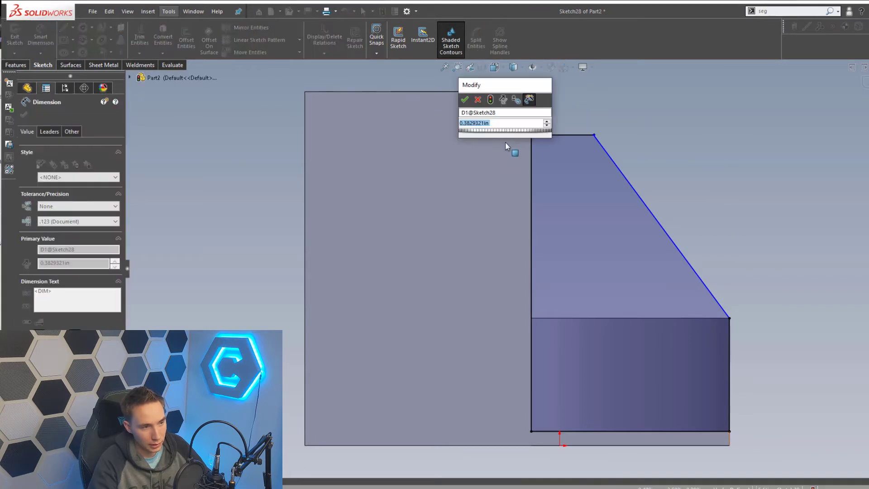
pyautogui.write('0.5')
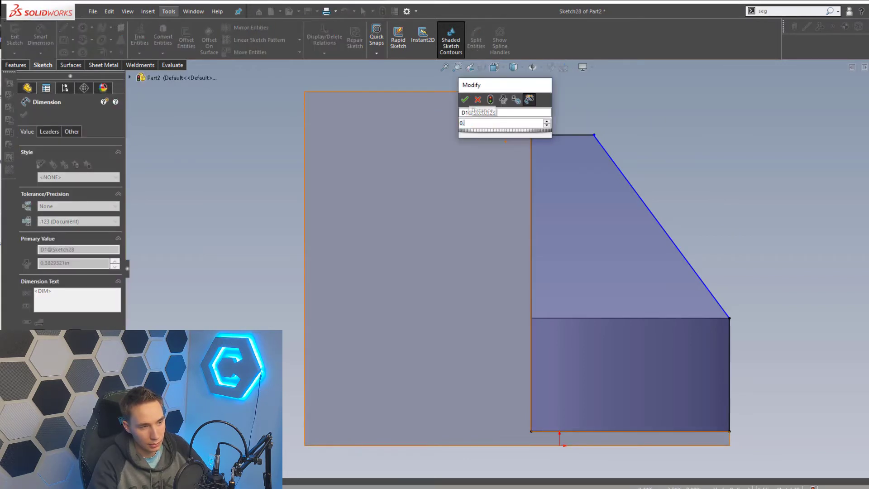
pyautogui.press('Return')
# Step: Dimension the length of the profile's horizontal top edge as 0.625 in
pyautogui.click(565, 149)
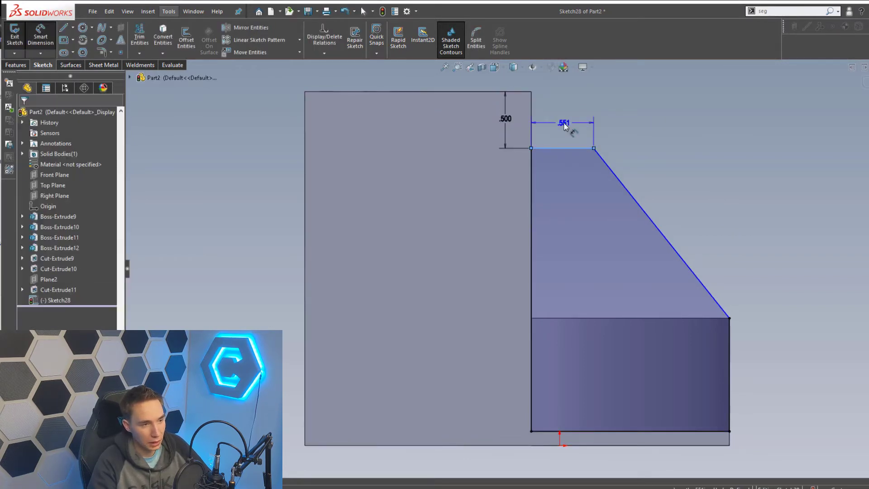
pyautogui.click(564, 124)
pyautogui.write('0./')
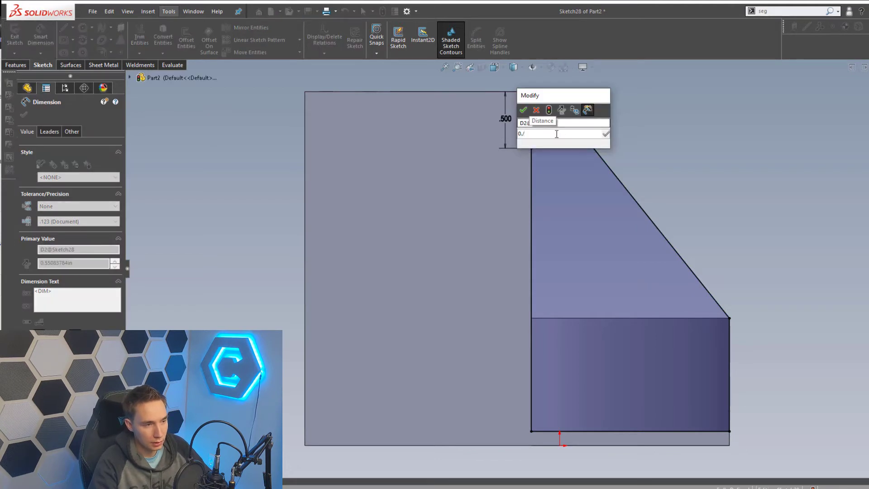
pyautogui.write('2')
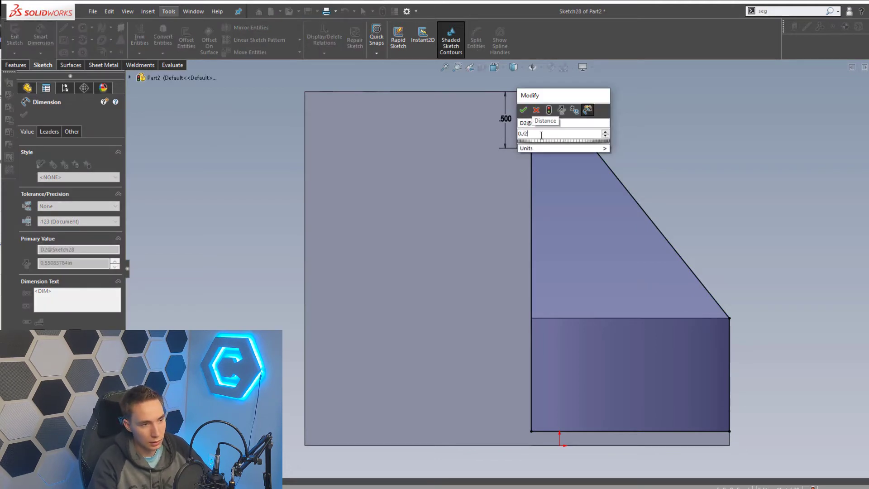
pyautogui.press('BackSpace')
pyautogui.press('BackSpace')
pyautogui.moveTo(536, 151)
pyautogui.write('62')
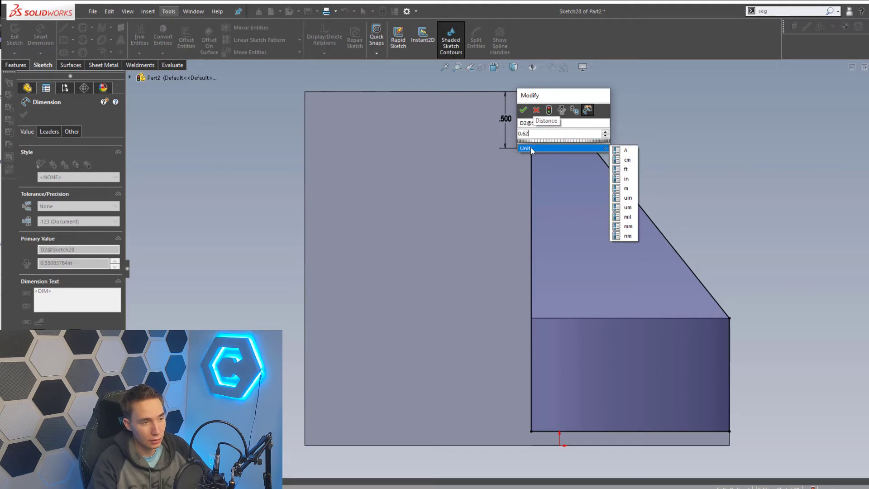
pyautogui.write('5')
pyautogui.press('Return')
# Step: Exit the profile sketch, view it against the part from an angle, and reopen the sketch for editing
pyautogui.press('f')
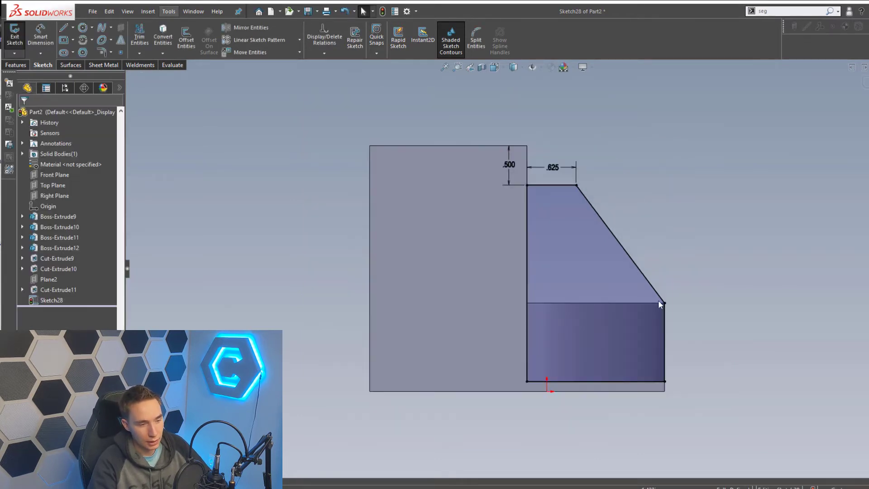
pyautogui.moveTo(661, 304); pyautogui.dragTo(627, 317, button='middle')
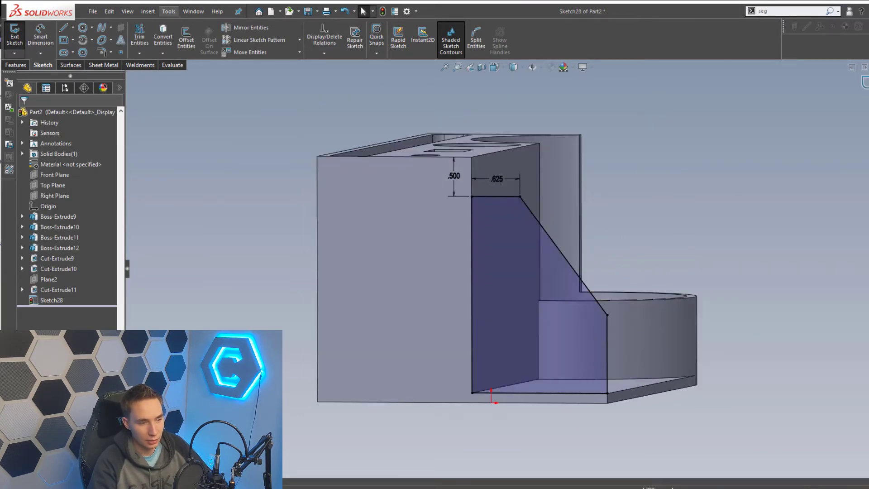
pyautogui.click(865, 82)
pyautogui.scroll(3, 688, 225)
pyautogui.moveTo(623, 250); pyautogui.dragTo(613, 259, button='middle')
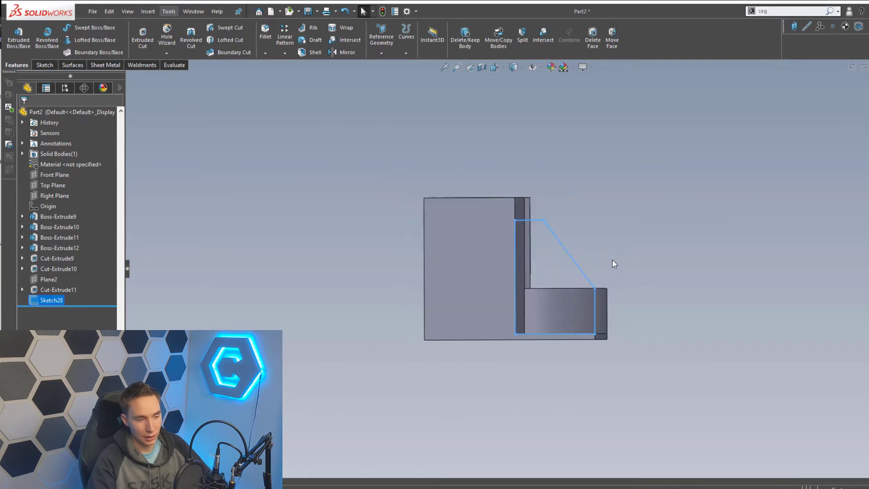
pyautogui.click(44, 299)
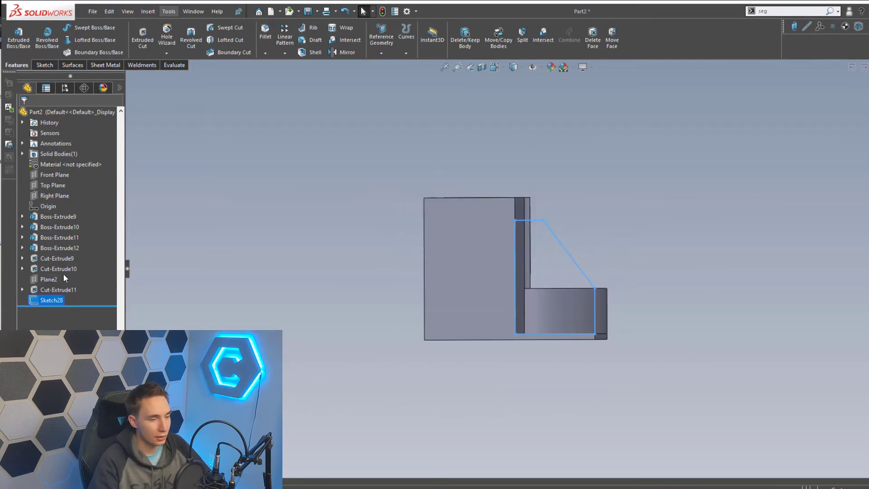
pyautogui.click(63, 273)
# Step: Remove the coincident relation at the slope's lower corner and move that corner upward, above the ring's top edge
pyautogui.scroll(-5, 580, 204)
pyautogui.click(549, 162)
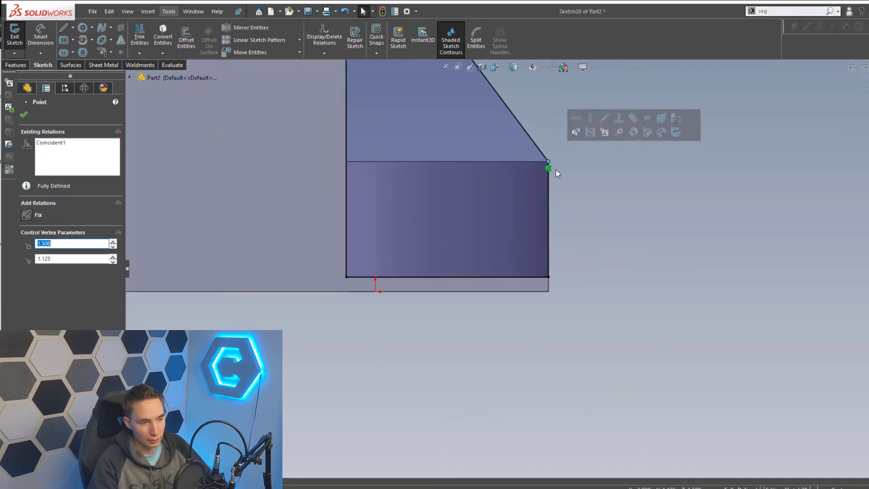
pyautogui.moveTo(549, 161); pyautogui.dragTo(552, 109)
pyautogui.click(565, 189)
pyautogui.scroll(2, 564, 191)
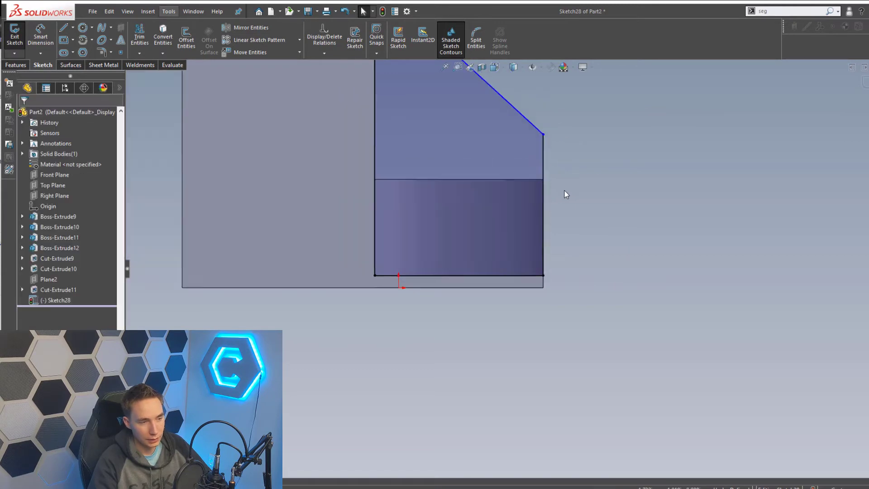
# Step: Dimension the profile's outer vertical edge as 1.5 in
pyautogui.click(560, 190)
pyautogui.click(586, 225)
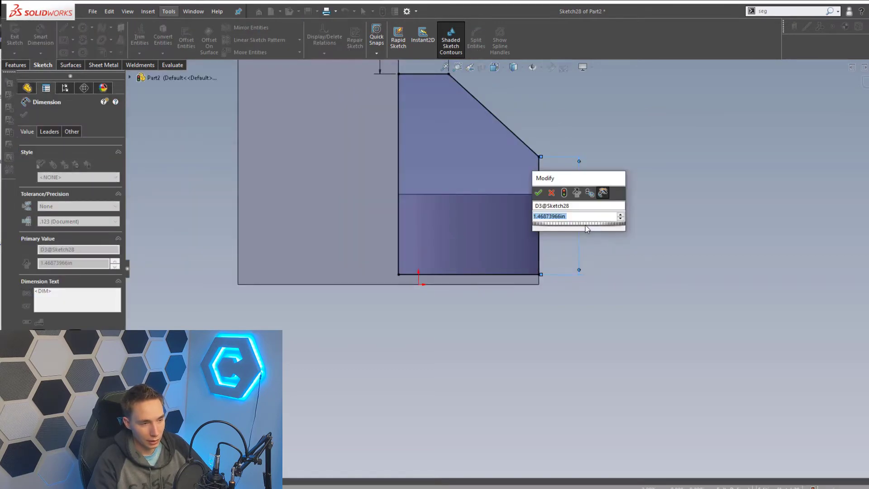
pyautogui.write('0.')
pyautogui.moveTo(563, 218); pyautogui.dragTo(506, 216)
pyautogui.write('1.5')
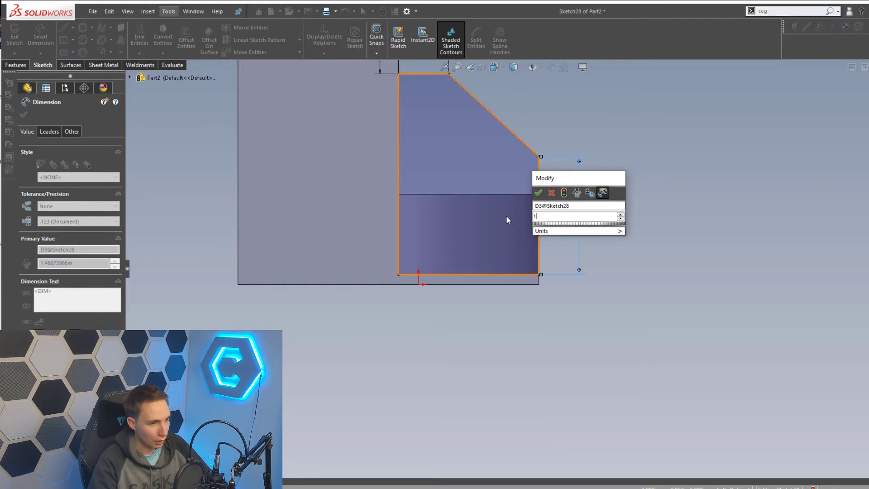
pyautogui.press('Return')
# Step: Extrude the profile as a Blind boss 2.5 in deep, reversed so it runs inward along the wall, with Merge result on
pyautogui.scroll(1, 692, 156)
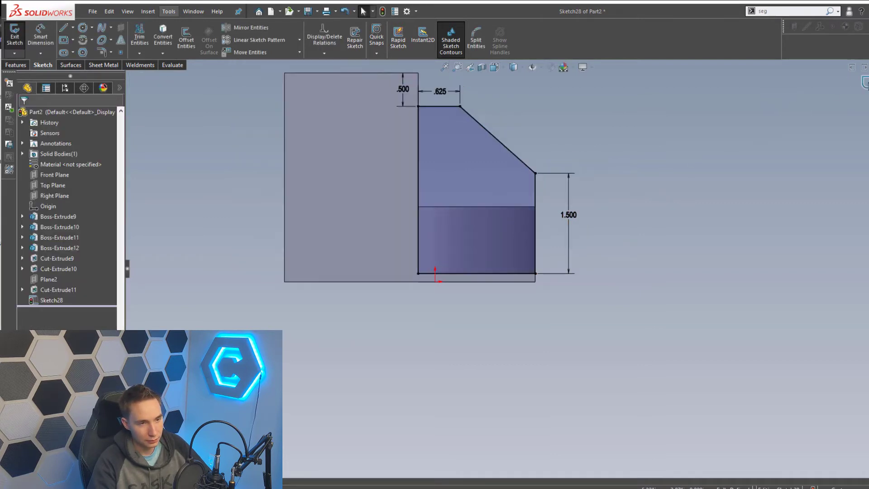
pyautogui.click(15, 64)
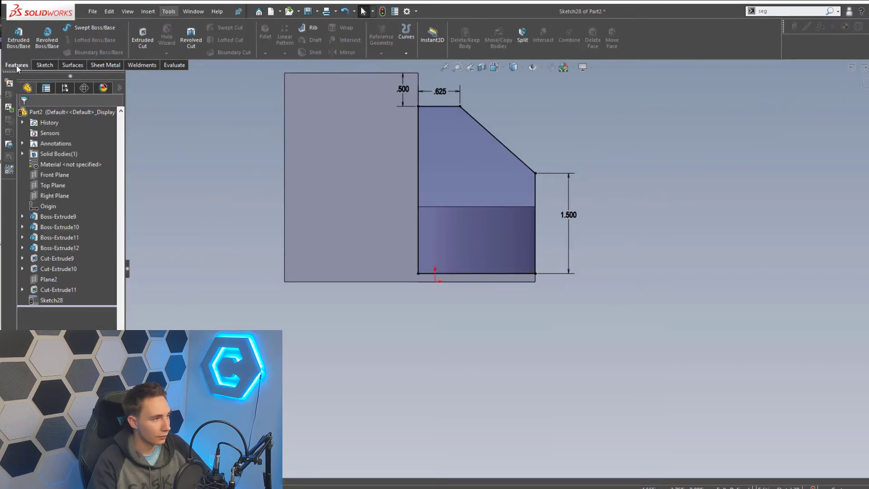
pyautogui.click(18, 38)
pyautogui.moveTo(520, 179); pyautogui.dragTo(407, 210, button='middle')
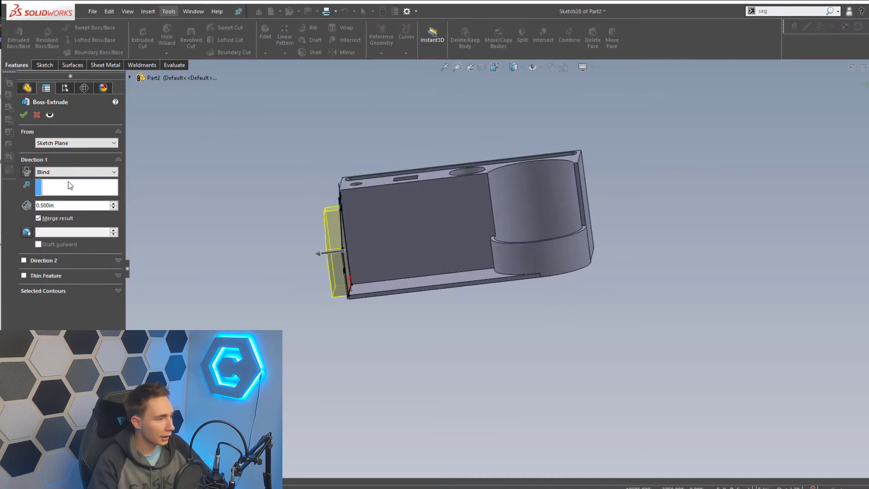
pyautogui.click(27, 171)
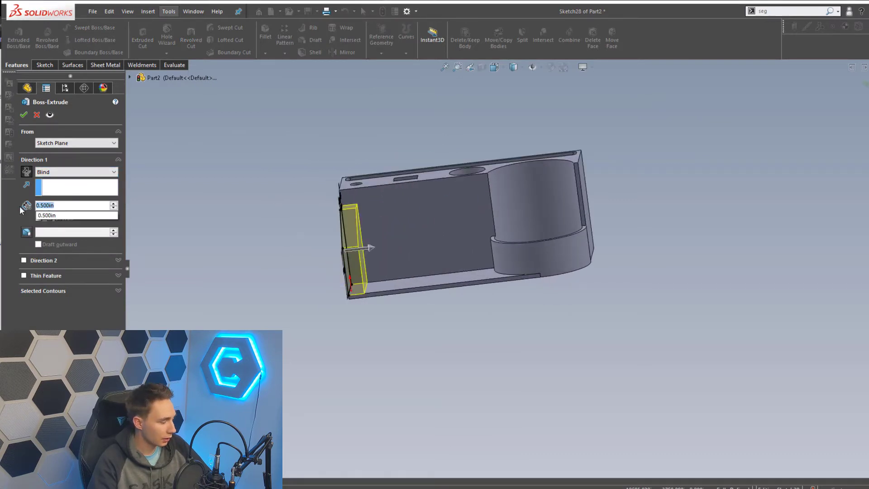
pyautogui.write('2.54')
pyautogui.press('Return')
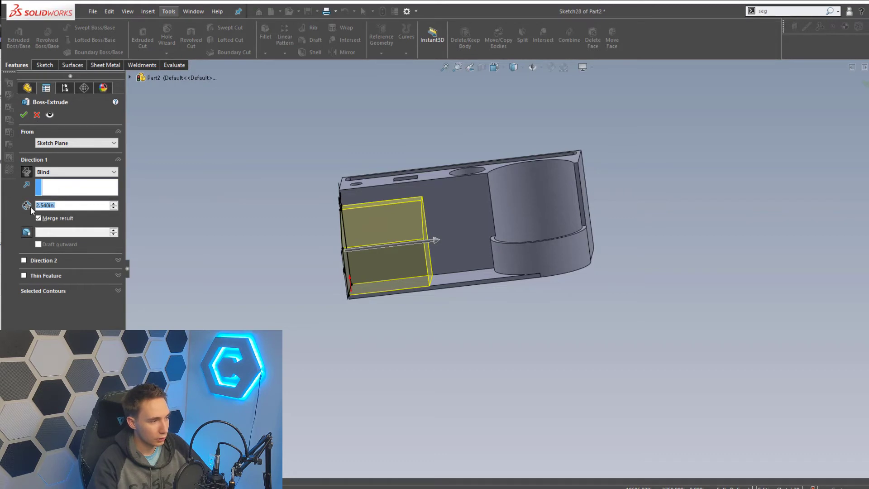
pyautogui.write('2.5')
pyautogui.press('Return')
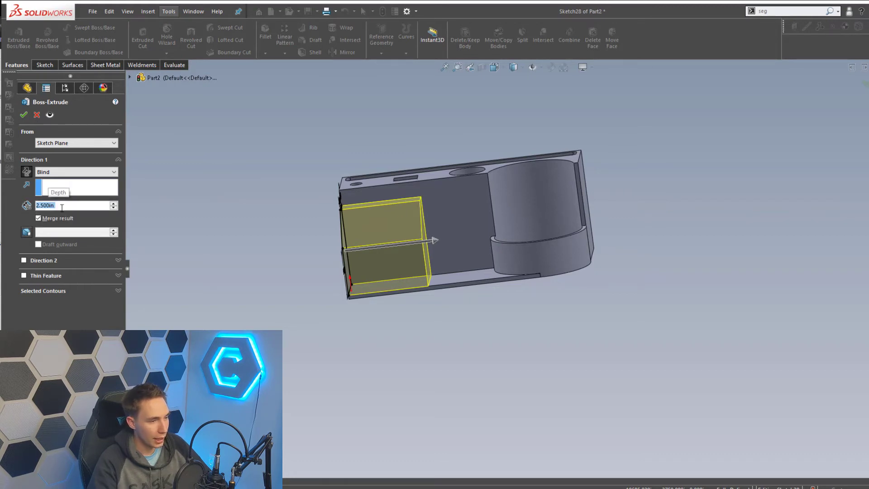
pyautogui.click(25, 117)
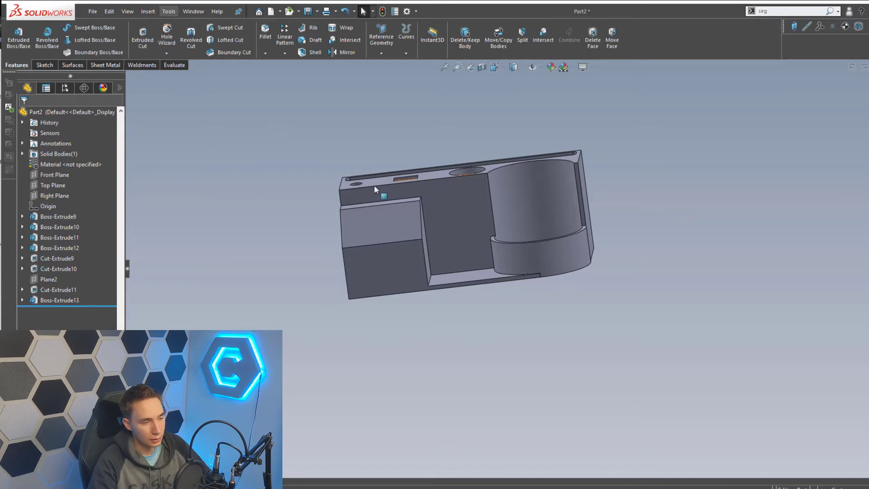
# Step: Start a horizontal sketch and draw a construction line midway along the sloped block's narrow top ledge, spanning the ledge's full width
pyautogui.scroll(-3, 425, 229)
pyautogui.moveTo(425, 229); pyautogui.dragTo(458, 239, button='middle')
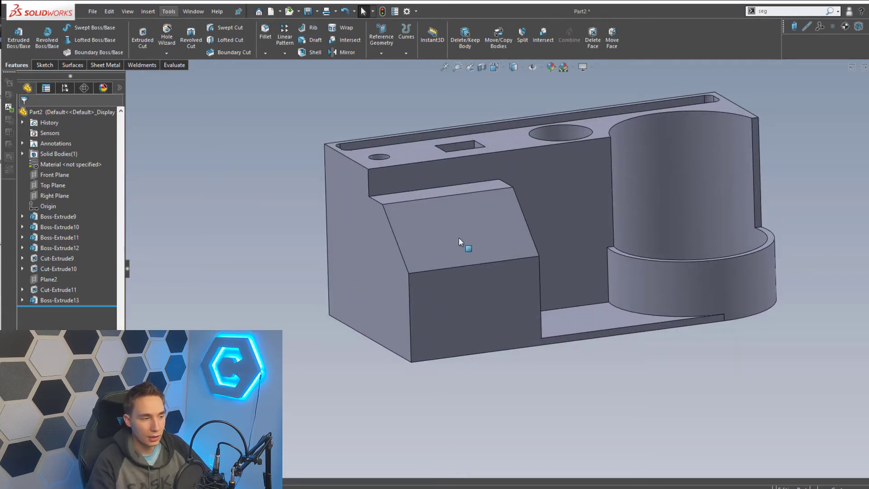
pyautogui.press('s')
pyautogui.click(282, 240)
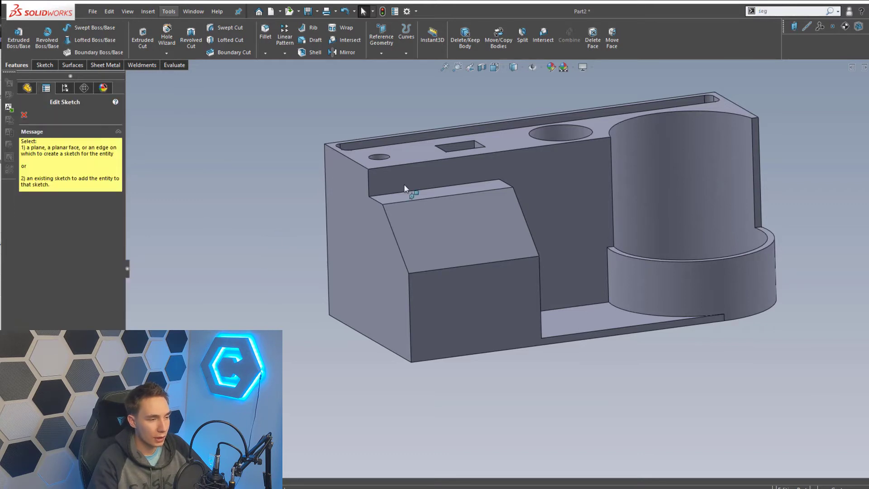
pyautogui.click(415, 191)
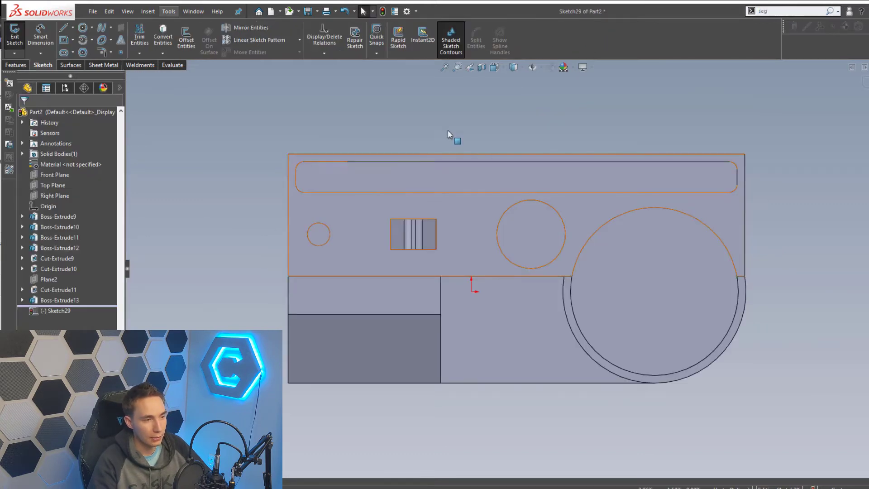
pyautogui.press('s')
pyautogui.click(485, 139)
pyautogui.scroll(-3, 333, 292)
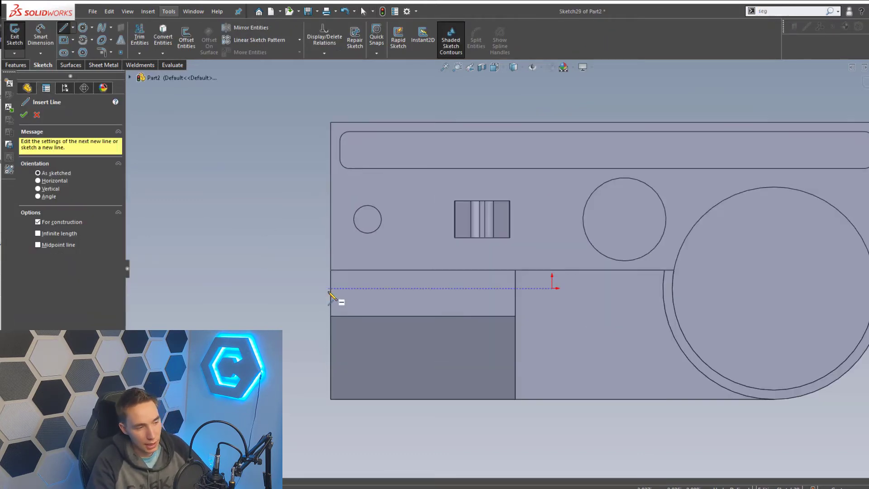
pyautogui.click(331, 293)
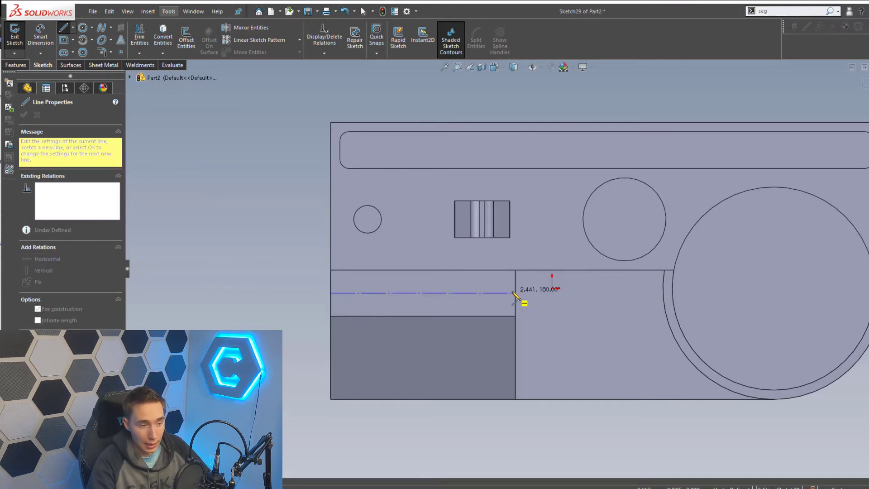
pyautogui.click(515, 293)
pyautogui.press('Escape')
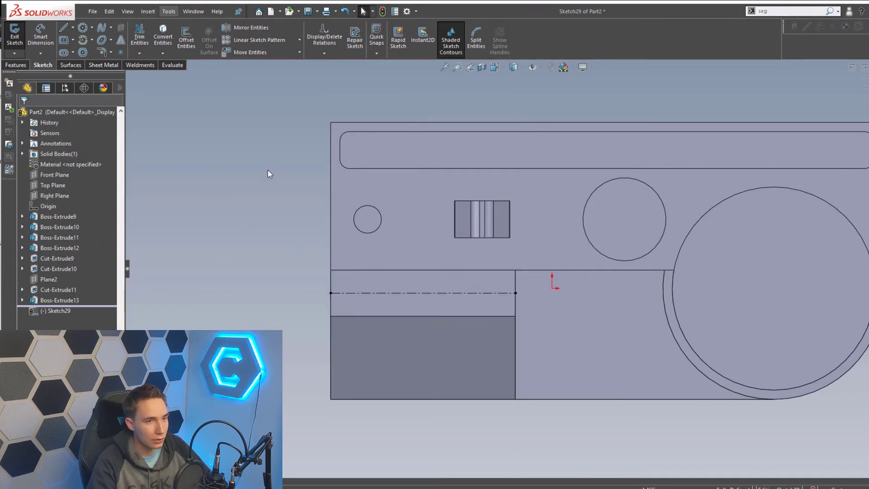
# Step: Divide the ledge's construction line with the Segment tool into four evenly spaced sketch points
pyautogui.click(792, 10)
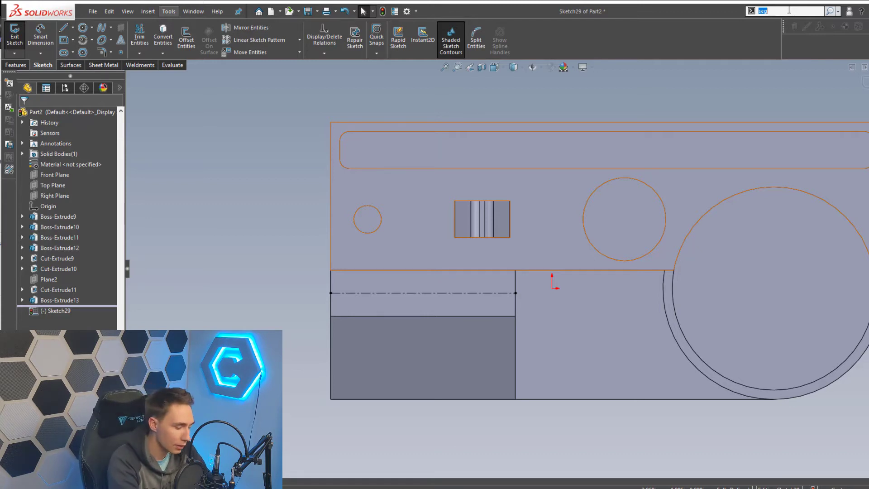
pyautogui.write('g')
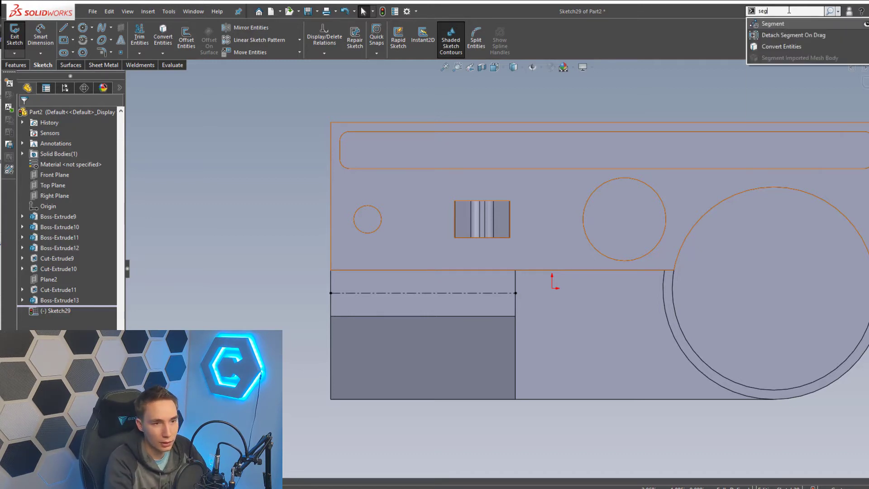
pyautogui.click(774, 24)
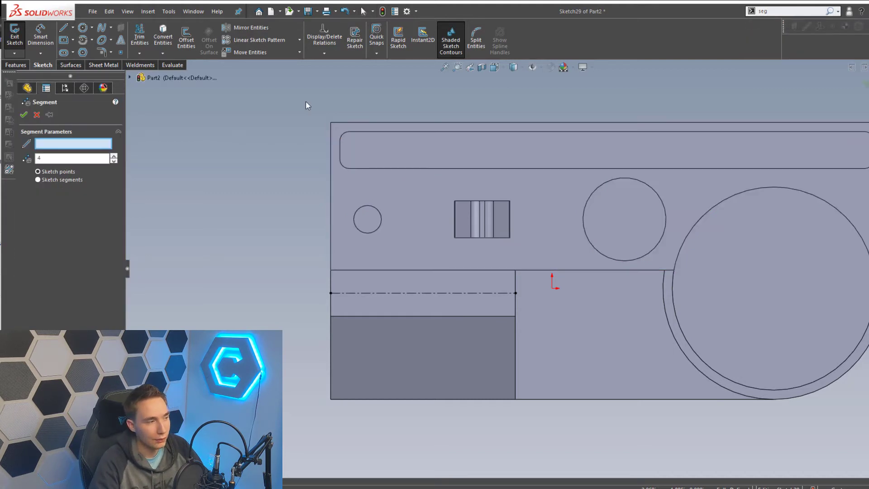
pyautogui.click(438, 293)
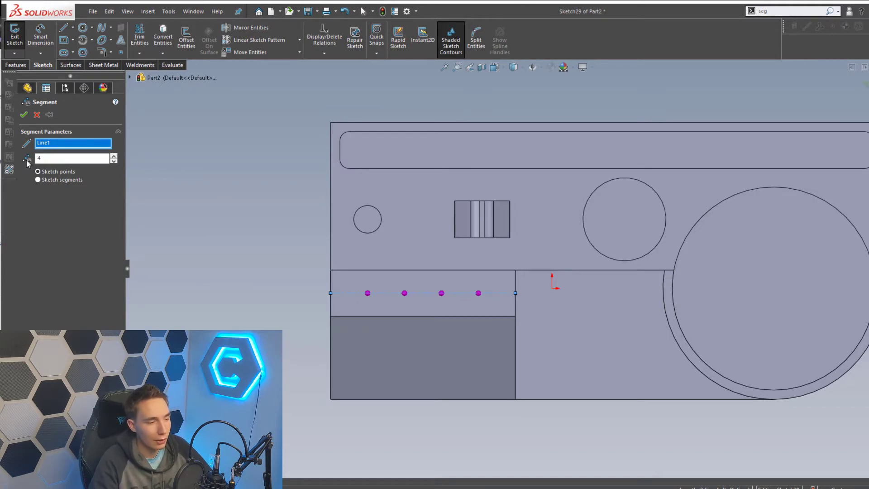
pyautogui.click(23, 114)
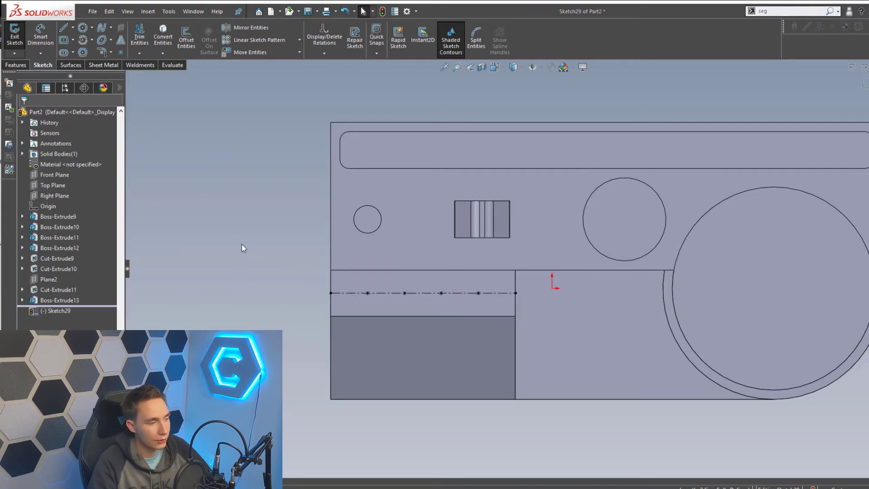
# Step: Draw four small circles, each centred on one of the segment points along the ledge's construction line
pyautogui.press('s')
pyautogui.click(265, 256)
pyautogui.scroll(-1, 354, 310)
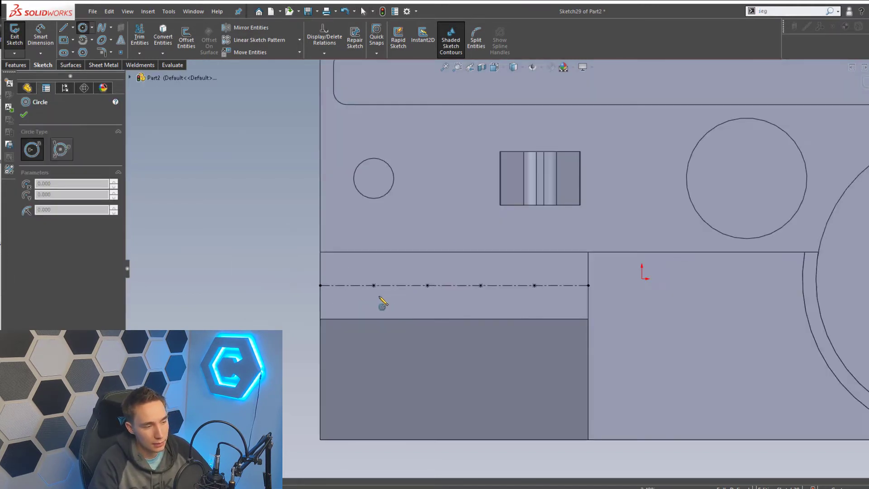
pyautogui.click(374, 285)
pyautogui.click(386, 299)
pyautogui.click(428, 286)
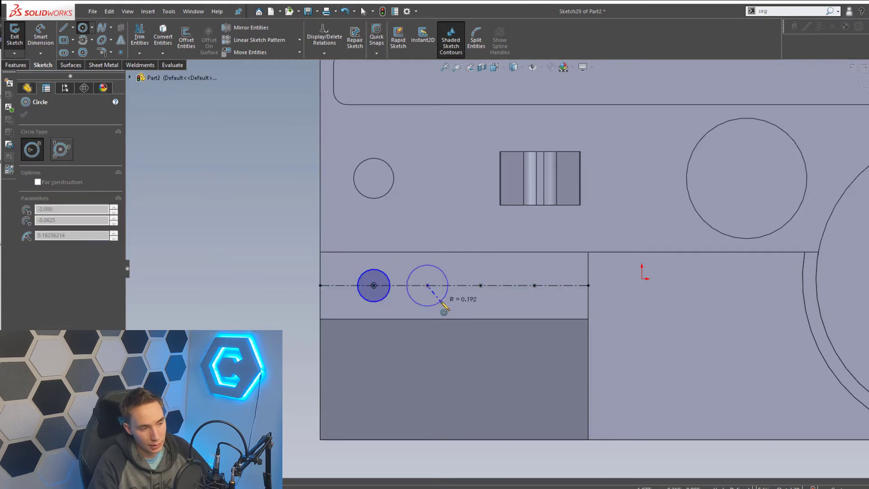
pyautogui.click(442, 302)
pyautogui.click(481, 285)
pyautogui.click(498, 302)
pyautogui.click(535, 285)
pyautogui.click(547, 302)
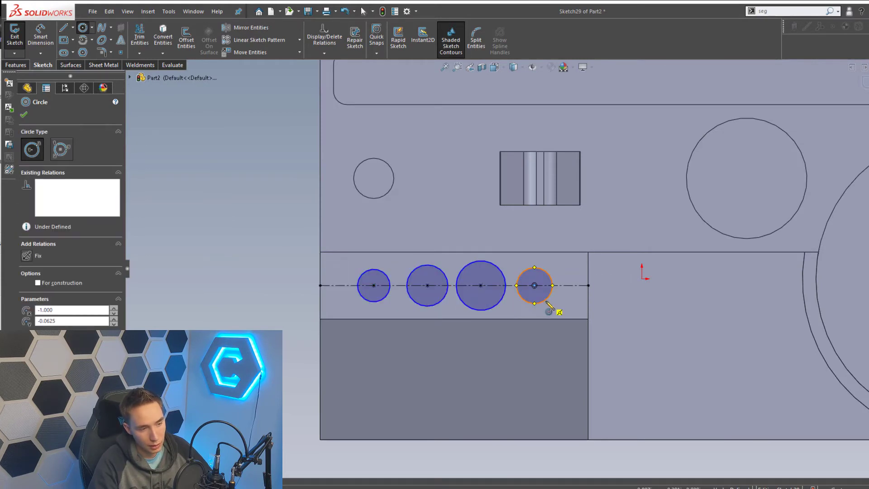
pyautogui.press('Escape')
# Step: Make the four ledge circles equal in size
pyautogui.click(534, 302)
pyautogui.keyDown('ctrl'); pyautogui.click(490, 304); pyautogui.keyUp('ctrl')
pyautogui.keyDown('ctrl'); pyautogui.click(431, 297); pyautogui.keyUp('ctrl')
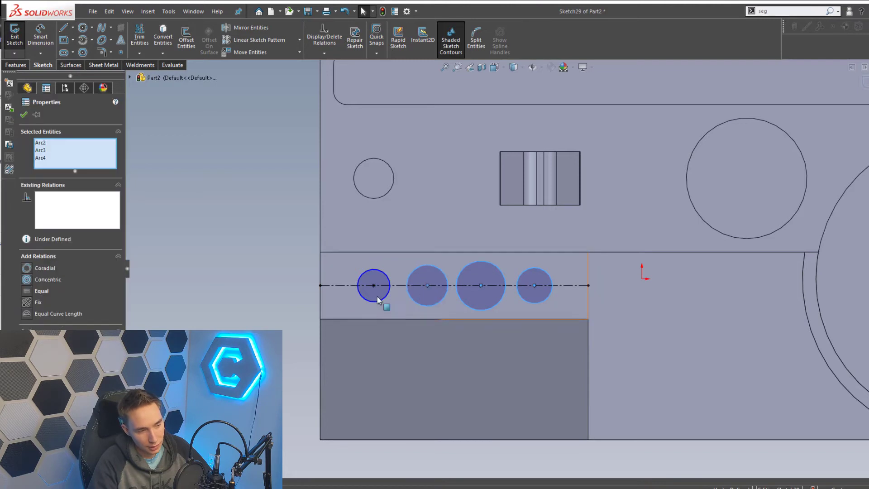
pyautogui.keyDown('ctrl'); pyautogui.click(379, 301); pyautogui.keyUp('ctrl')
pyautogui.click(28, 290)
pyautogui.click(180, 292)
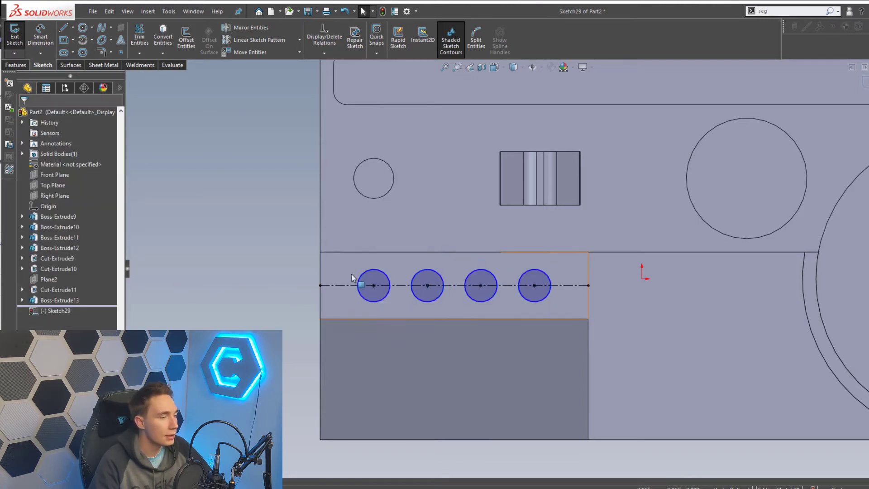
# Step: Dimension the leftmost ledge circle's diameter as 0.275 in
pyautogui.press('d')
pyautogui.click(358, 277)
pyautogui.click(268, 244)
pyautogui.write('0.2')
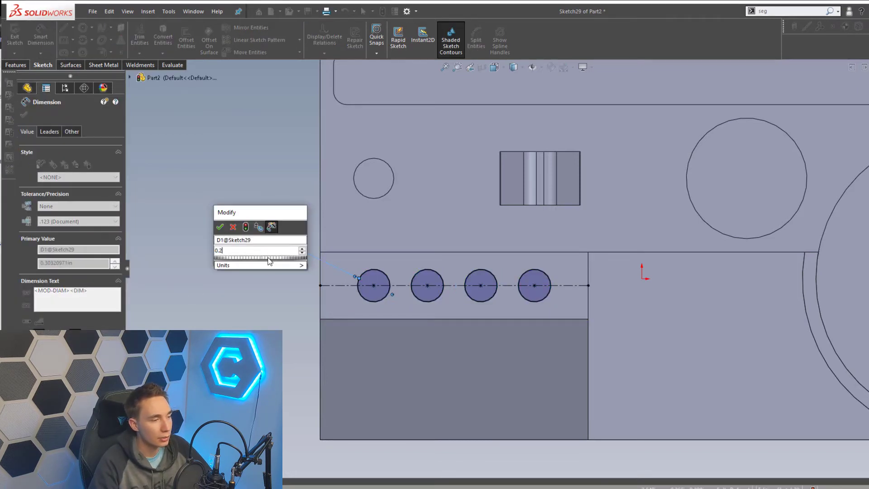
pyautogui.write('5')
pyautogui.press('Return')
pyautogui.click(268, 245)
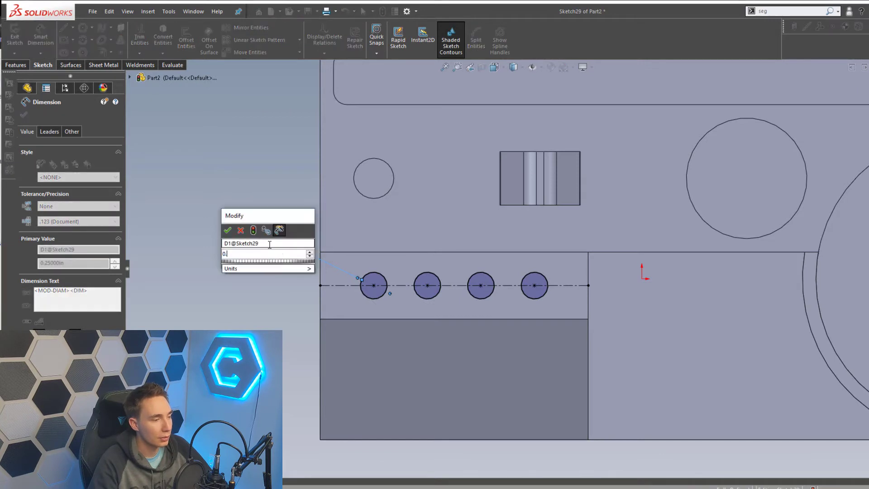
pyautogui.write('0.275')
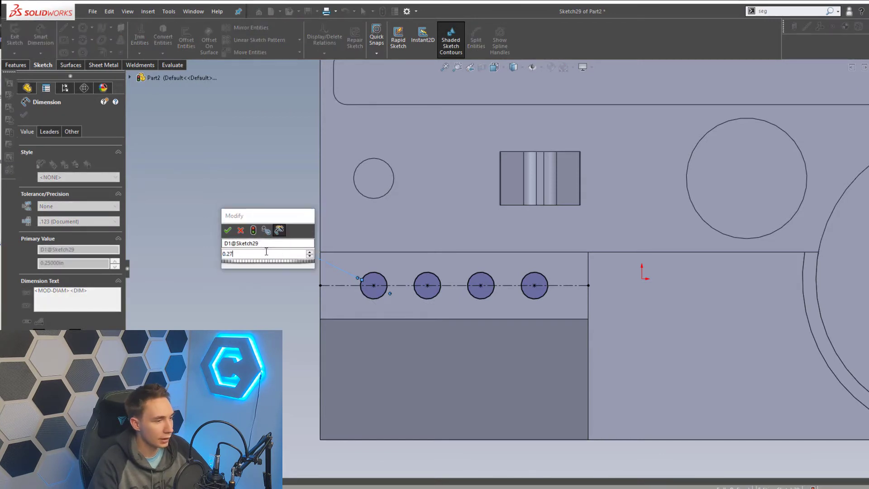
pyautogui.press('Return')
# Step: Cut-extrude the four circles Blind 0.5 in deep into the sloped block's ledge
pyautogui.scroll(1, 227, 258)
pyautogui.scroll(2, 500, 302)
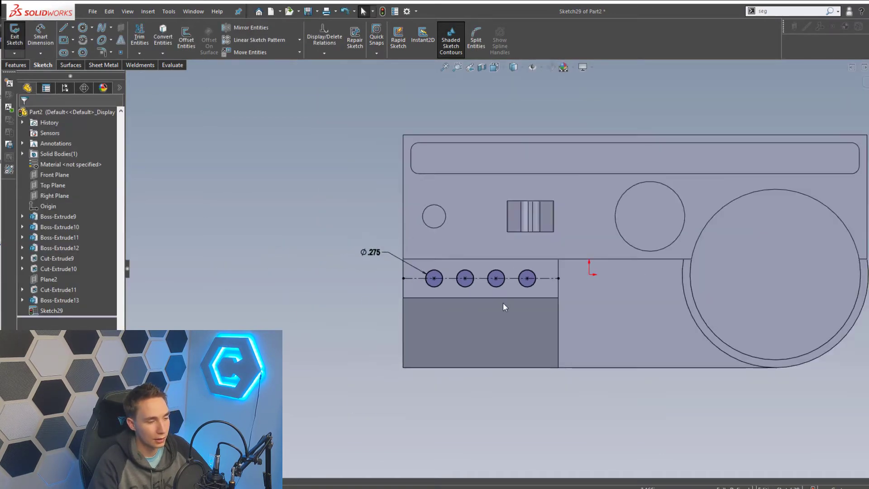
pyautogui.moveTo(504, 303); pyautogui.dragTo(539, 213, button='middle')
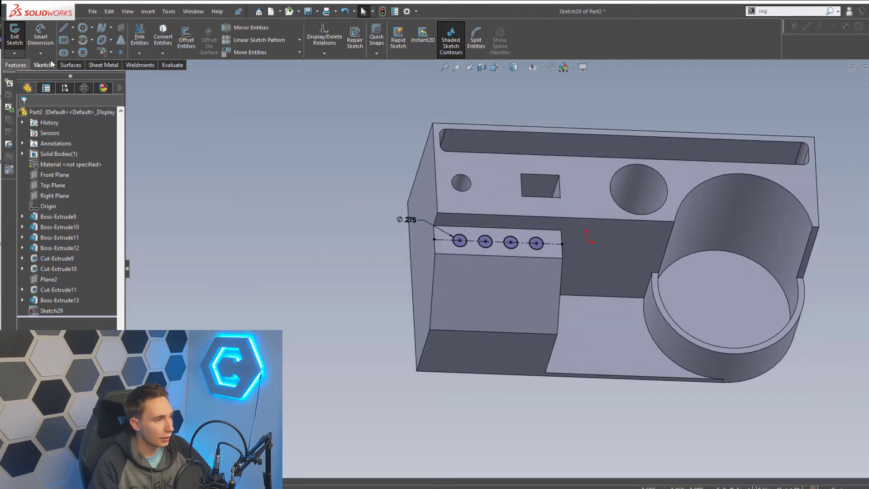
pyautogui.click(10, 66)
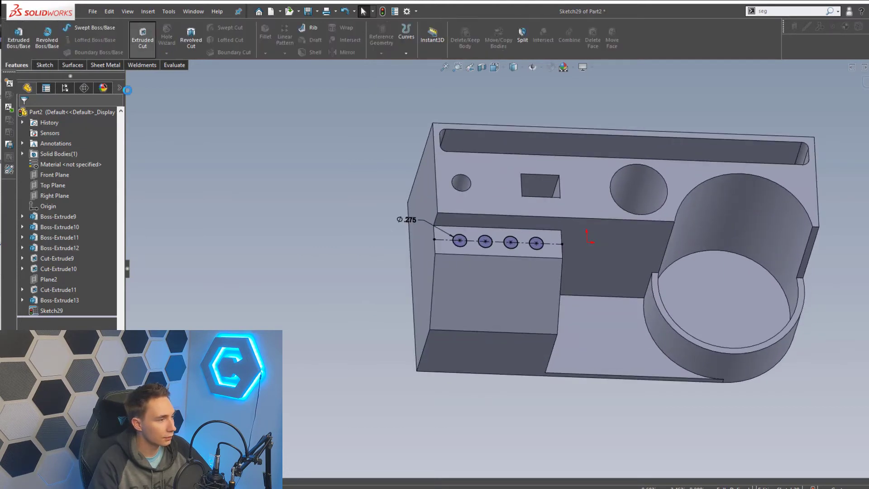
pyautogui.click(142, 36)
pyautogui.write('.5')
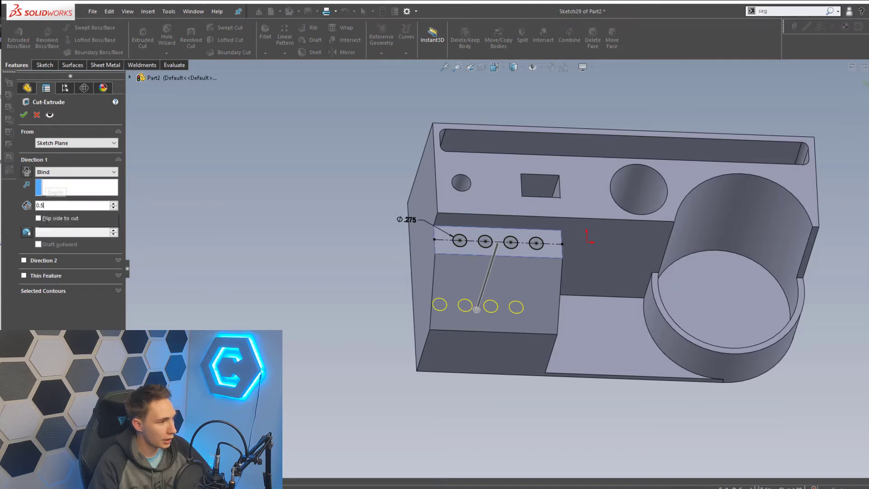
pyautogui.press('Return')
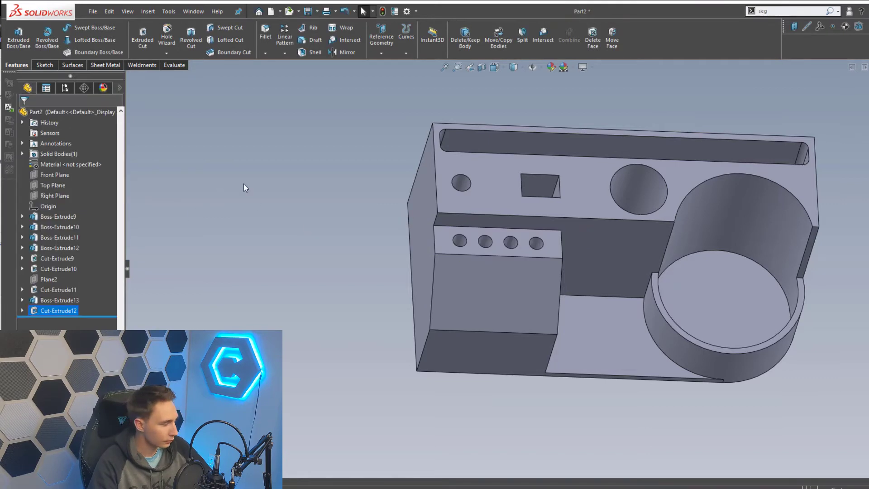
# Step: Start a sketch on the sloped block's top ledge and draw a narrow rectangle over the upper left part of the slope
pyautogui.scroll(2, 434, 233)
pyautogui.moveTo(442, 235)
pyautogui.mouseDown(button='middle')
pyautogui.moveTo(539, 265)
pyautogui.moveTo(508, 301)
pyautogui.moveTo(533, 359)
pyautogui.mouseUp(button='middle')
pyautogui.rightClick(285, 251)
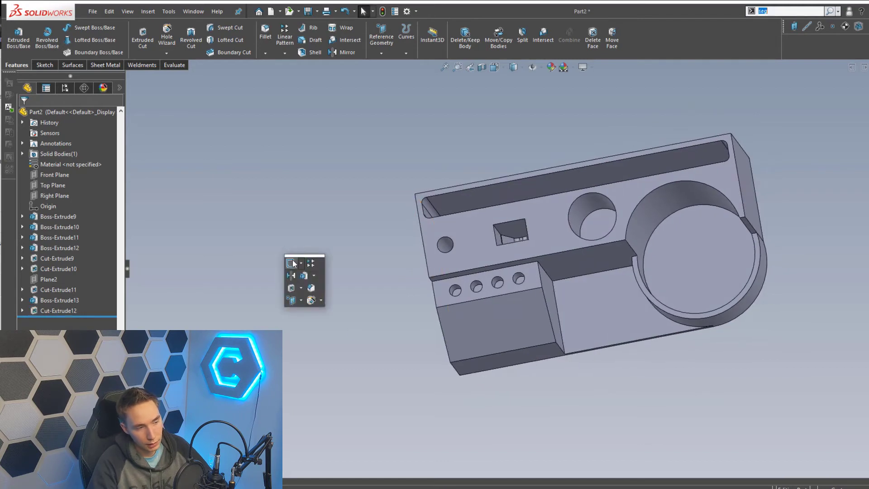
pyautogui.click(293, 262)
pyautogui.click(458, 297)
pyautogui.scroll(1, 213, 271)
pyautogui.scroll(3, 214, 271)
pyautogui.click(227, 257)
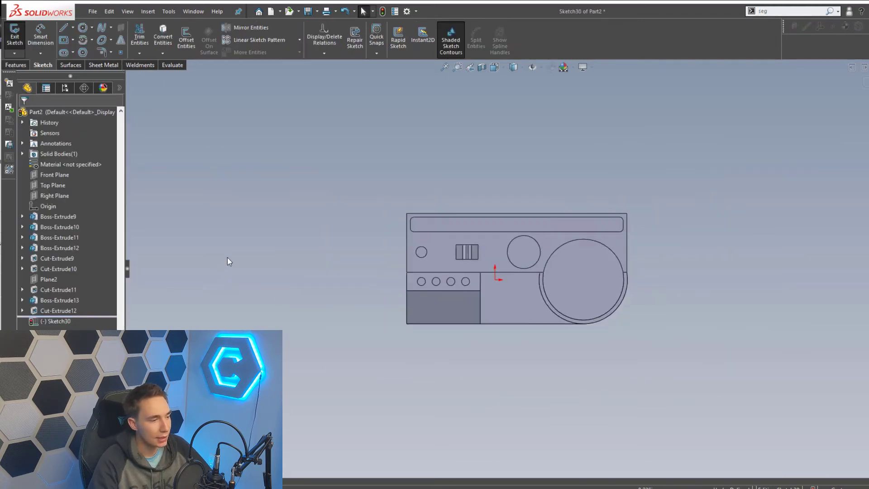
pyautogui.press('s')
pyautogui.click(267, 272)
pyautogui.scroll(-6, 433, 306)
pyautogui.click(368, 281)
pyautogui.click(444, 297)
pyautogui.press('Escape')
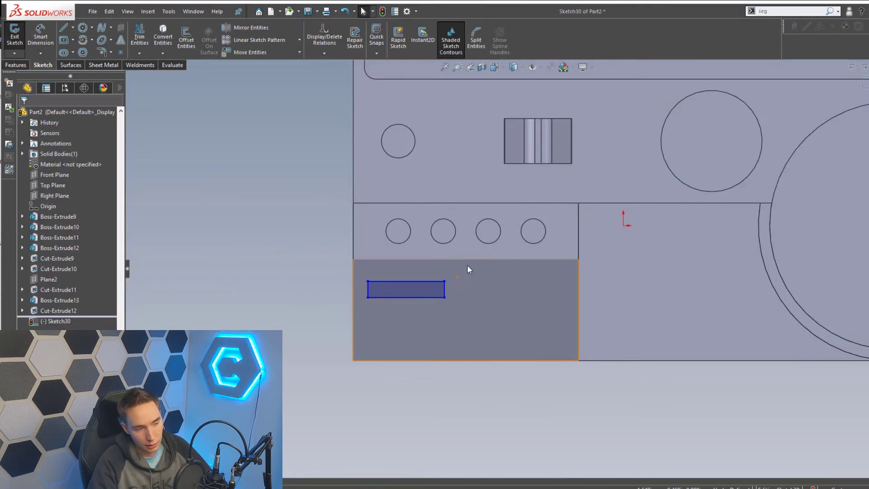
# Step: Draw construction lines down the slope's middle, from its midpoint to the left edge, and from that line's midpoint up to the slope's upper edge
pyautogui.click(466, 259)
pyautogui.click(467, 361)
pyautogui.press('Escape')
pyautogui.press('s')
pyautogui.click(466, 310)
pyautogui.click(354, 310)
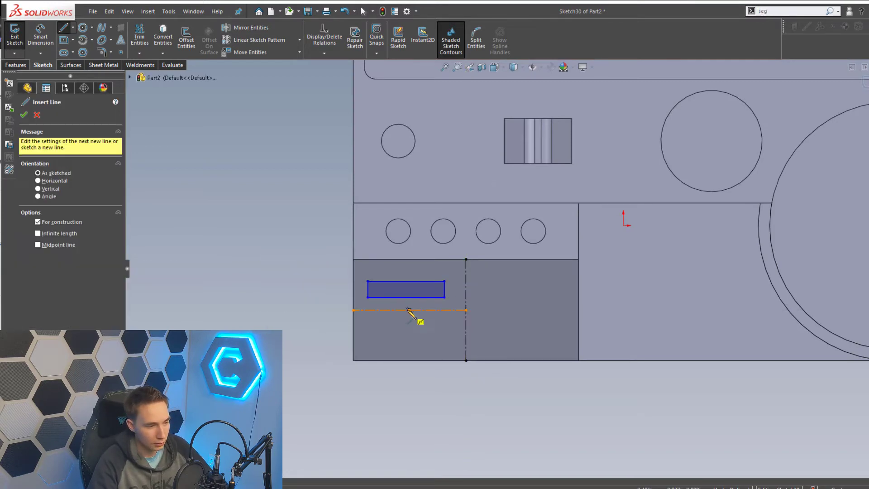
pyautogui.click(410, 310)
pyautogui.click(409, 259)
# Step: Centre the rectangle horizontally on the short vertical construction line with a sketch relation
pyautogui.rightClick(425, 298)
pyautogui.click(454, 314)
pyautogui.keyDown('ctrl'); pyautogui.click(410, 272); pyautogui.keyUp('ctrl')
pyautogui.click(448, 250)
# Step: Dimension the rectangle as 0.1 in high and 0.925 in wide
pyautogui.scroll(-1, 446, 283)
pyautogui.click(494, 296)
pyautogui.click(417, 295)
pyautogui.write('.1')
pyautogui.press('Return')
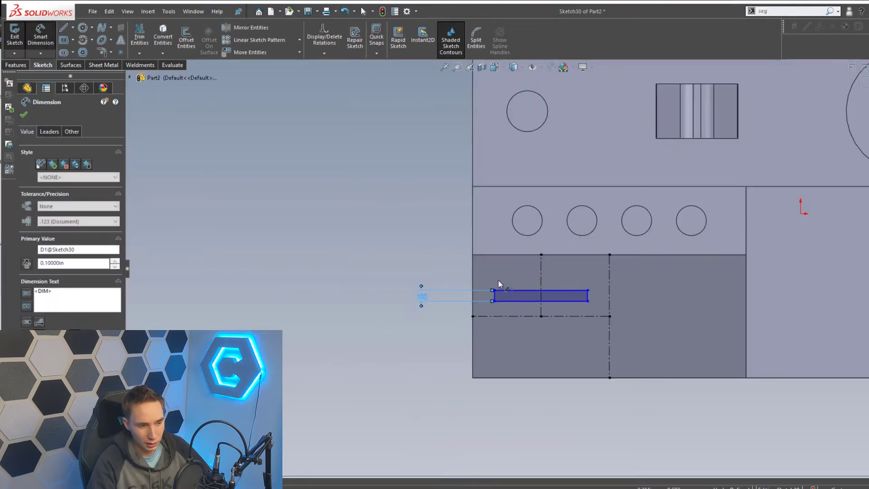
pyautogui.click(505, 290)
pyautogui.click(519, 246)
pyautogui.write('.925')
pyautogui.press('Return')
pyautogui.scroll(1, 517, 277)
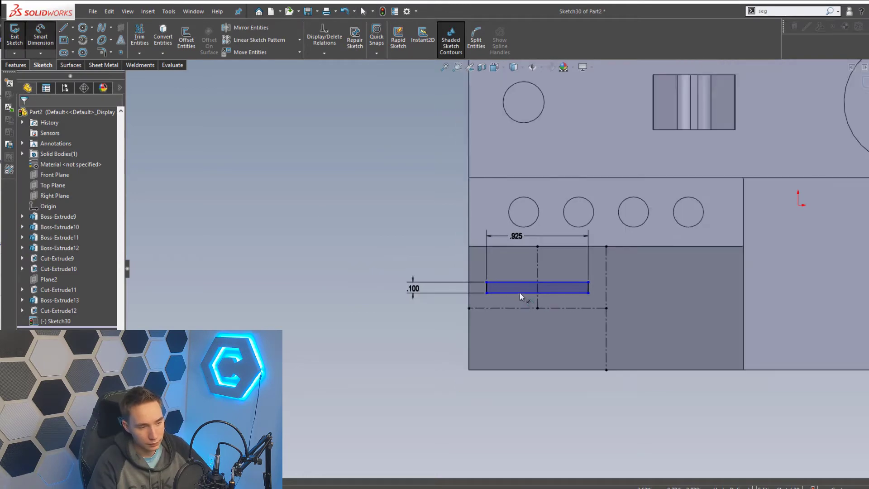
# Step: Dimension the rectangle's lower edge from the horizontal construction line as a doubled distance of 0.375 in
pyautogui.click(520, 293)
pyautogui.click(511, 307)
pyautogui.click(418, 327)
pyautogui.write('.25')
pyautogui.press('Return')
pyautogui.doubleClick(413, 327)
pyautogui.click(457, 334)
pyautogui.click(373, 312)
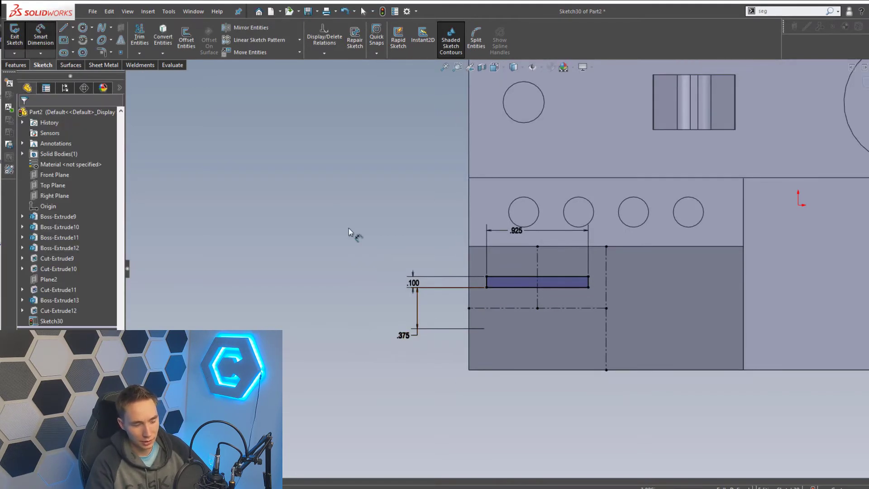
# Step: Mirror the rectangle about the vertical construction line down the slope's middle
pyautogui.scroll(1, 521, 308)
pyautogui.press('s')
pyautogui.click(441, 279)
pyautogui.moveTo(477, 269); pyautogui.dragTo(596, 301)
pyautogui.click(72, 256)
pyautogui.click(605, 285)
pyautogui.click(24, 115)
# Step: Cut-extrude the two rectangles downward into the sloped block as slots
pyautogui.click(16, 66)
pyautogui.click(142, 39)
pyautogui.moveTo(565, 226); pyautogui.dragTo(670, 285, button='middle')
pyautogui.click(114, 203)
pyautogui.click(21, 115)
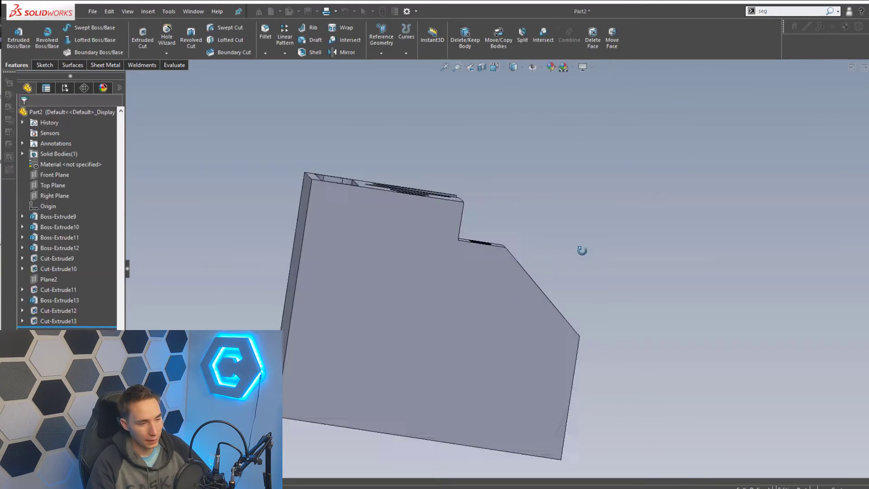
# Step: Start a new sketch on the front-facing inner wall of the left slot in the slope
pyautogui.scroll(4, 582, 250)
pyautogui.moveTo(582, 250); pyautogui.dragTo(423, 279, button='middle')
pyautogui.scroll(-3, 423, 280)
pyautogui.moveTo(371, 316); pyautogui.dragTo(519, 275, button='middle')
pyautogui.scroll(-3, 398, 299)
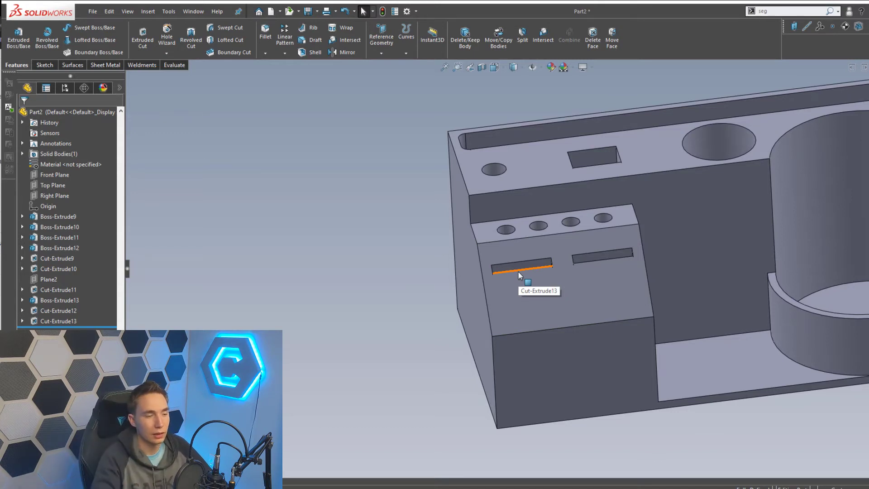
pyautogui.moveTo(469, 235); pyautogui.dragTo(406, 262, button='middle')
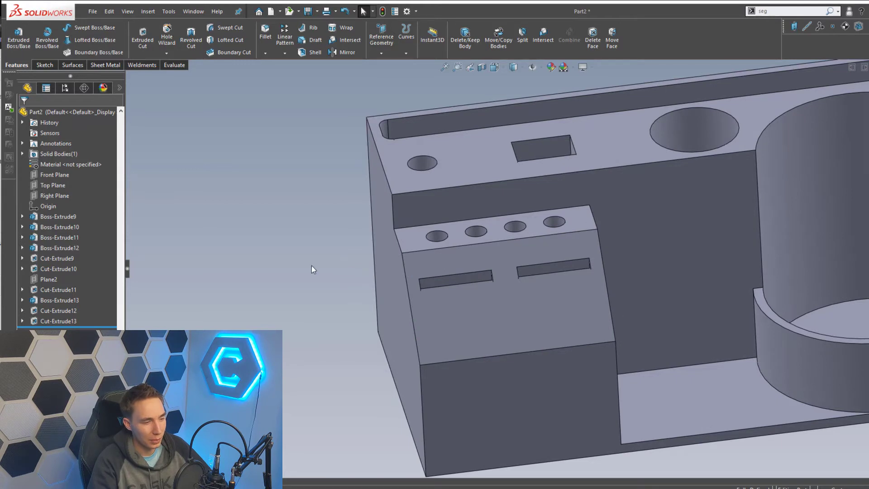
pyautogui.moveTo(535, 313); pyautogui.dragTo(475, 273, button='middle')
pyautogui.click(474, 272)
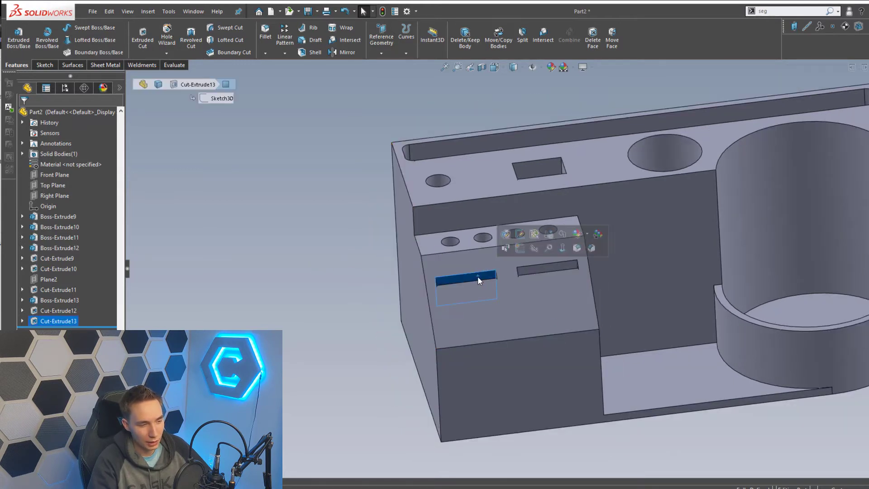
pyautogui.press('s')
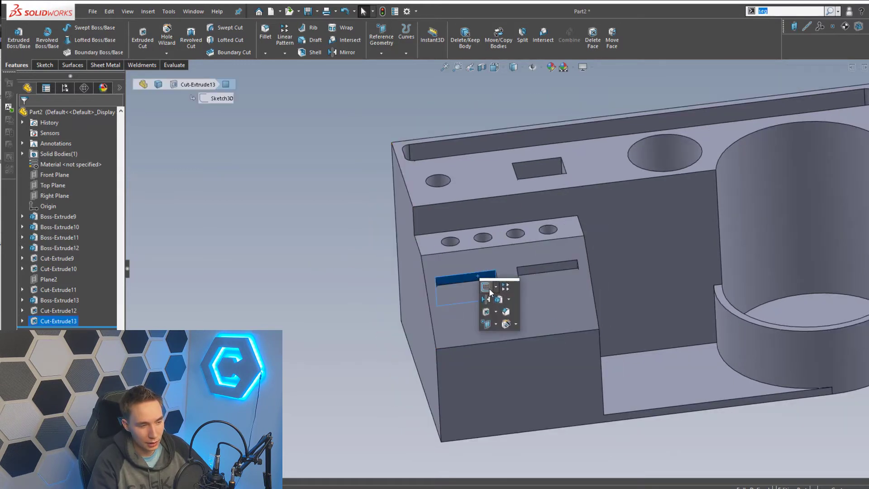
pyautogui.click(486, 324)
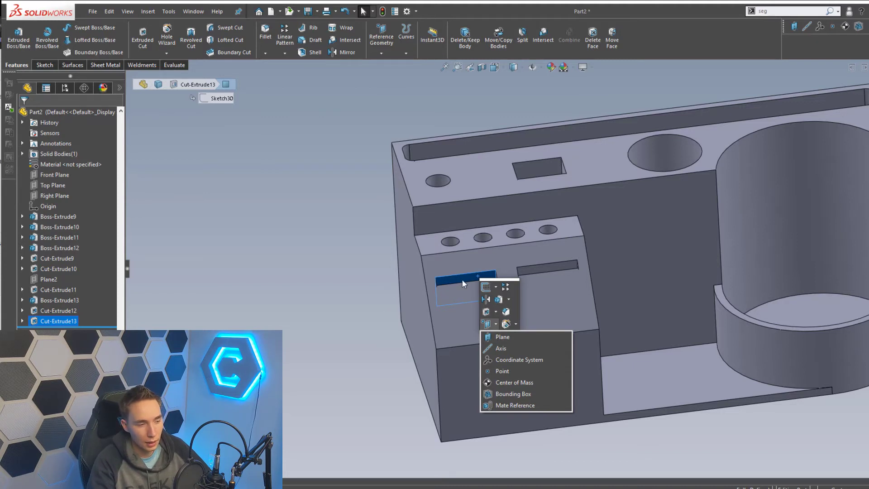
pyautogui.click(485, 287)
pyautogui.click(207, 172)
# Step: Draw a circle about 1.46 in in diameter, centred above the left slot and reaching just below it
pyautogui.press('s')
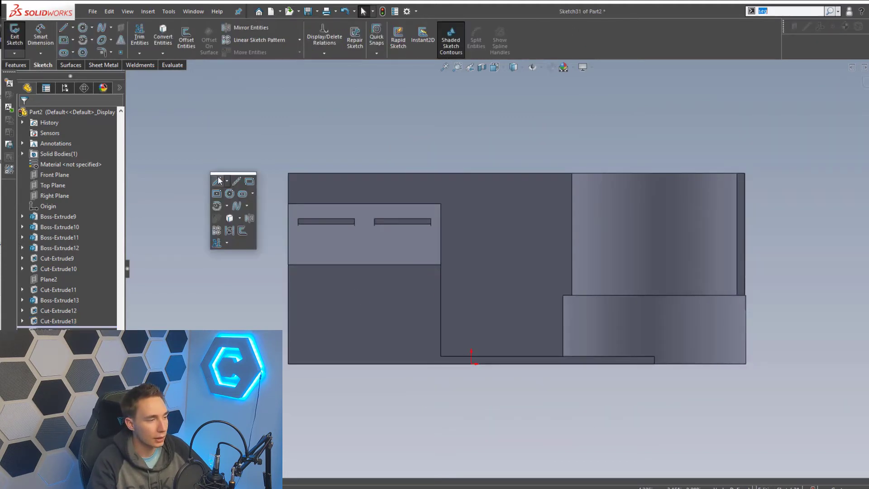
pyautogui.click(230, 193)
pyautogui.scroll(-5, 351, 196)
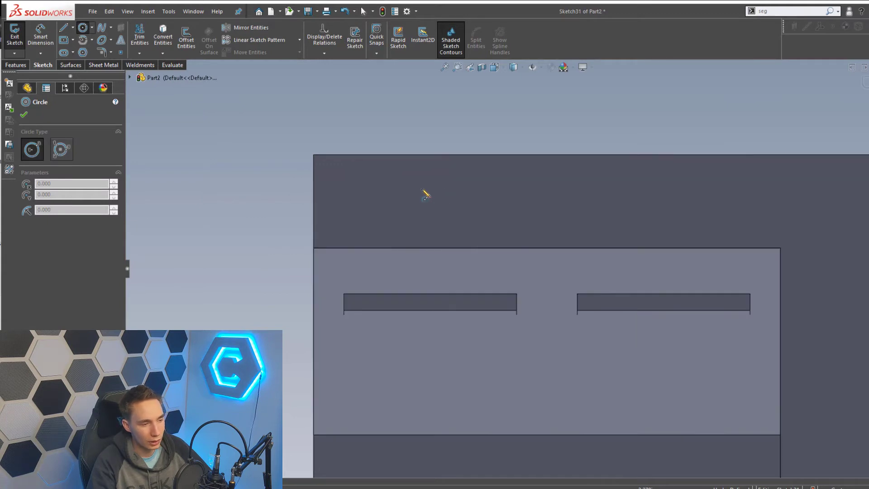
pyautogui.click(422, 188)
pyautogui.click(453, 321)
pyautogui.press('Escape')
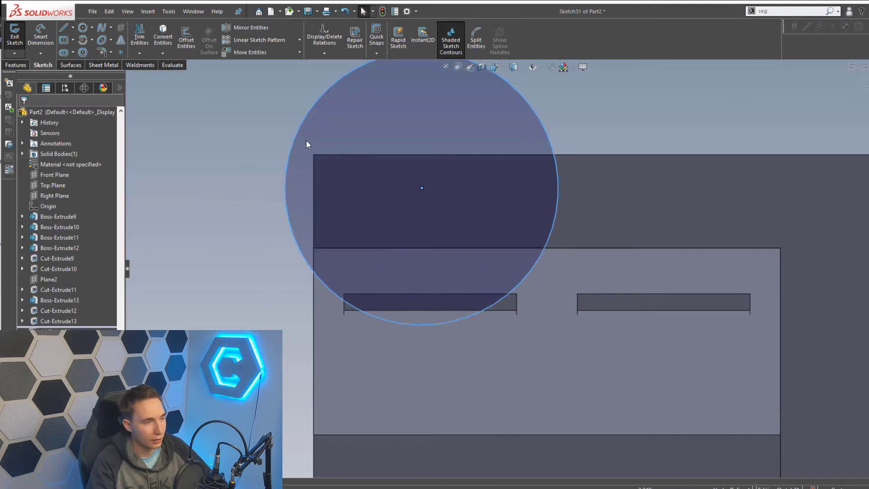
# Step: Dimension the circle above the left slot with a diameter of 1 in
pyautogui.press('d')
pyautogui.click(303, 123)
pyautogui.click(263, 105)
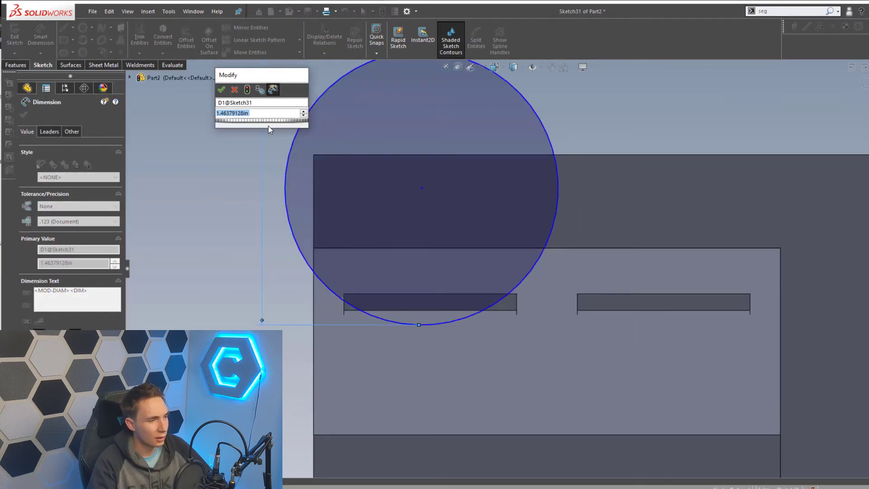
pyautogui.write('1')
pyautogui.press('Return')
pyautogui.press('Escape')
# Step: Draw a vertical construction line about 0.7 in long up from the midpoint of the left slot's upper edge and attach the circle's centre to its midpoint
pyautogui.press('s')
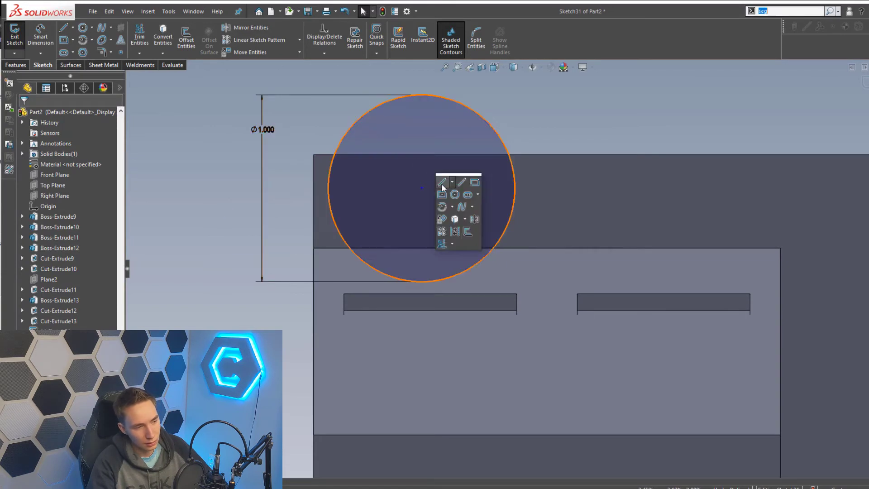
pyautogui.click(441, 183)
pyautogui.click(430, 293)
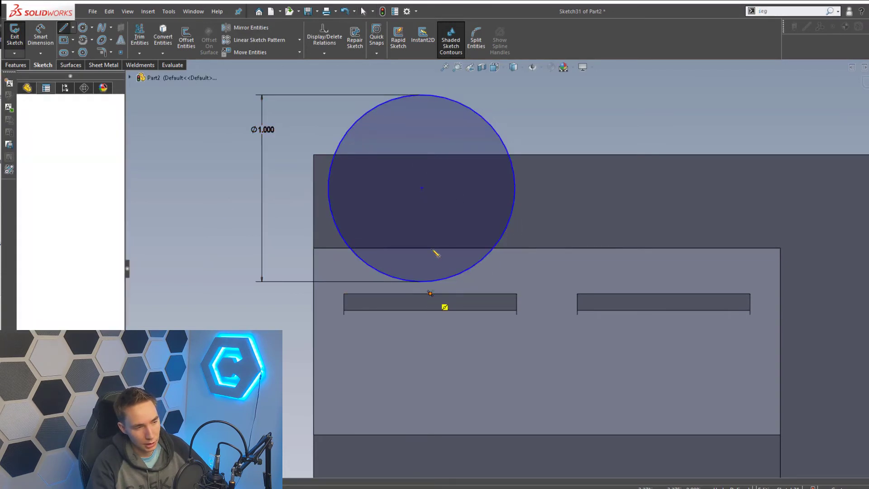
pyautogui.click(431, 162)
pyautogui.press('Escape')
pyautogui.moveTo(422, 187); pyautogui.dragTo(430, 228)
pyautogui.click(292, 268)
pyautogui.scroll(3, 401, 260)
pyautogui.scroll(-3, 429, 272)
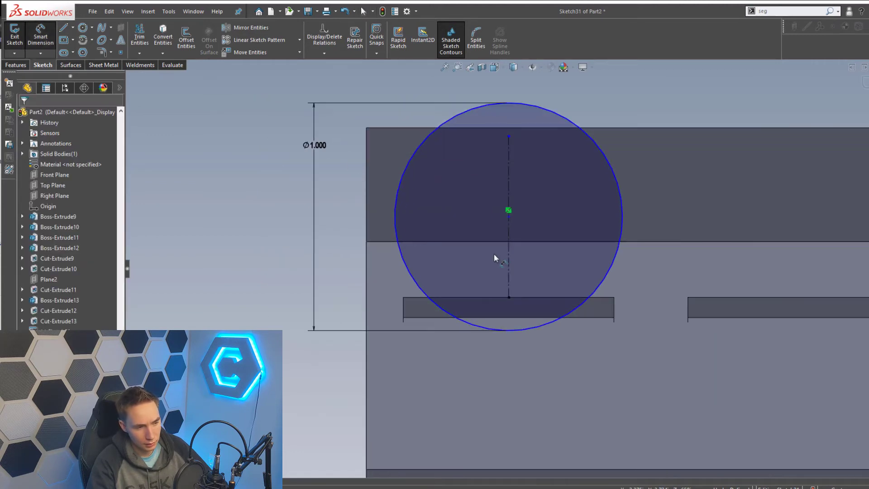
# Step: Dimension the circle's centre 0.25 in above the left slot's upper edge
pyautogui.click(507, 219)
pyautogui.press('d')
pyautogui.click(508, 298)
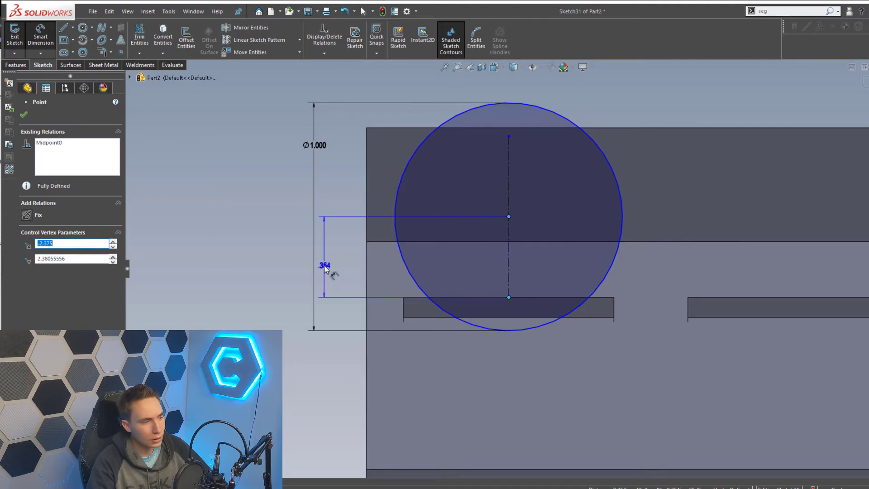
pyautogui.click(330, 267)
pyautogui.write('0.25')
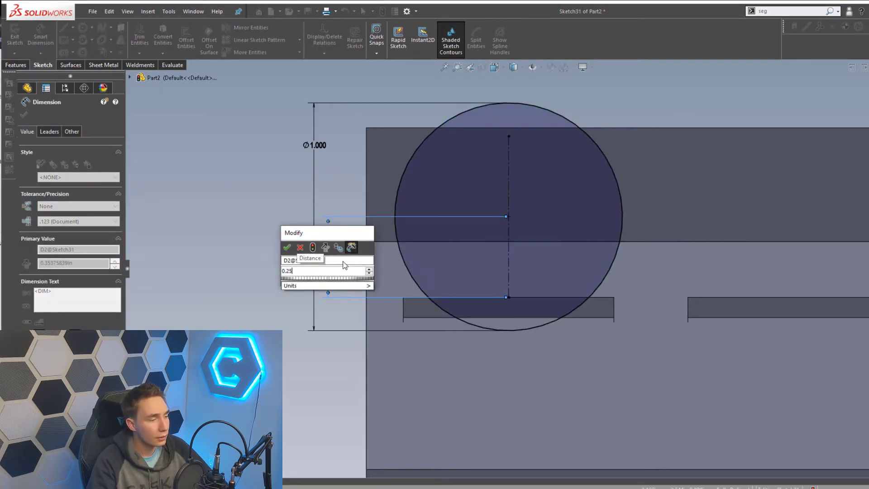
pyautogui.press('Return')
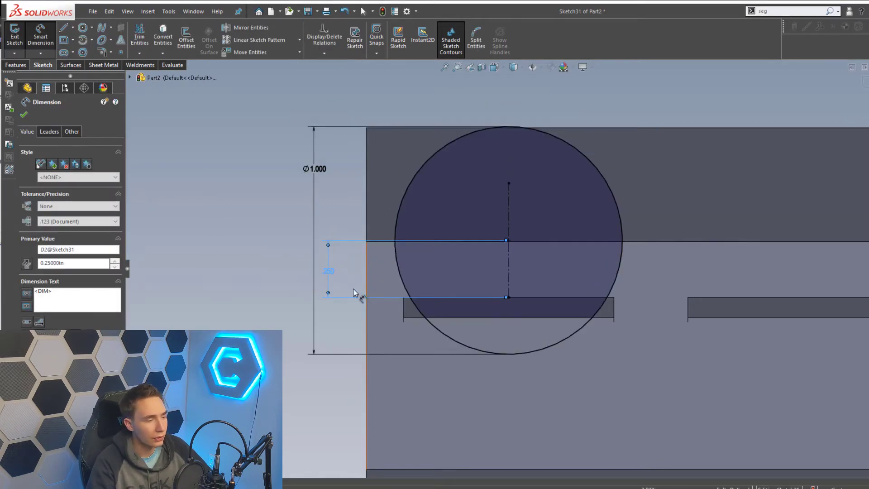
# Step: Try 0.275 in for the distance between circle centre and slot edge, and settle on 0.3 in
pyautogui.doubleClick(325, 273)
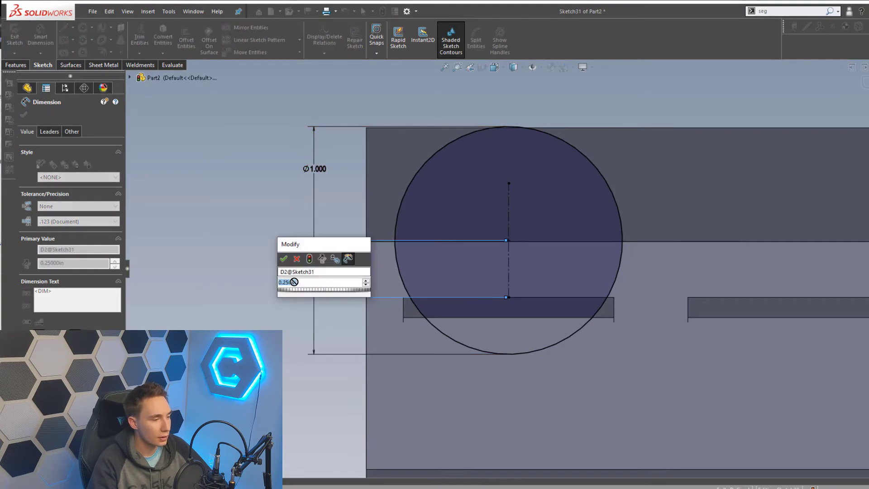
pyautogui.write('0.275')
pyautogui.press('Return')
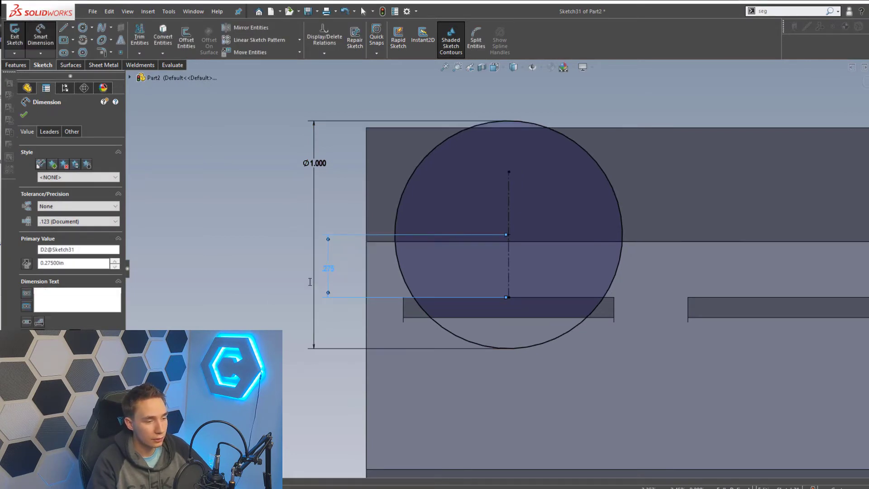
pyautogui.doubleClick(329, 271)
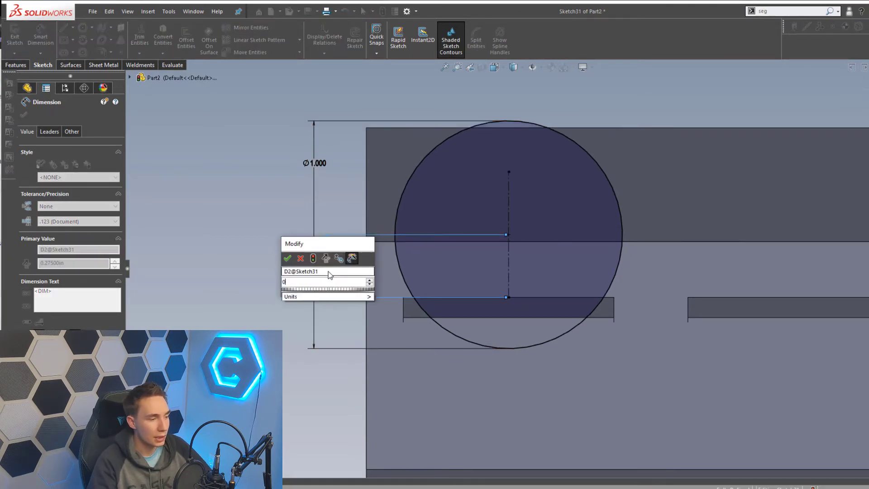
pyautogui.write('0.3')
pyautogui.press('Return')
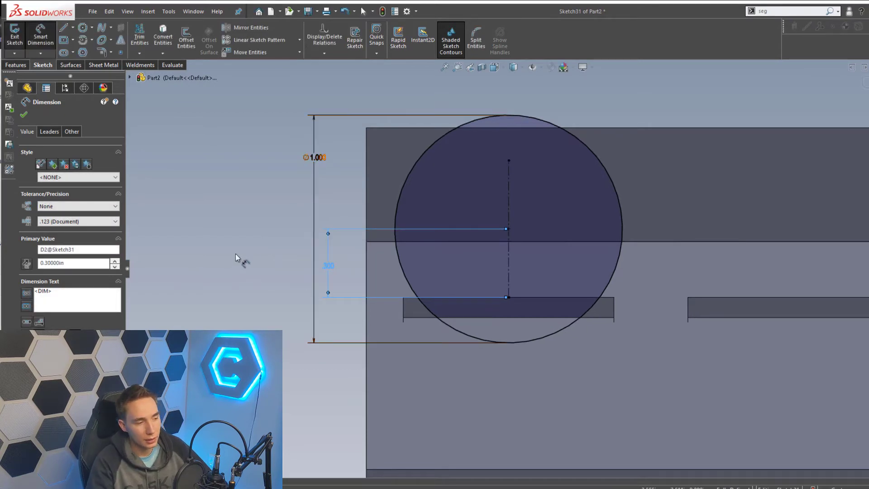
# Step: Draw two narrow corner rectangles below the left slot, each running from one of its lower corners inward to the circle
pyautogui.press('Escape')
pyautogui.press('s')
pyautogui.click(286, 253)
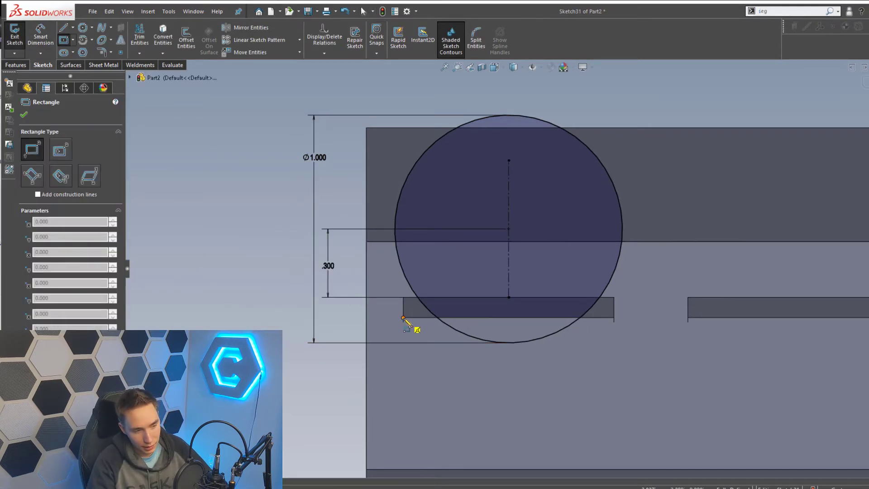
pyautogui.click(403, 318)
pyautogui.click(457, 330)
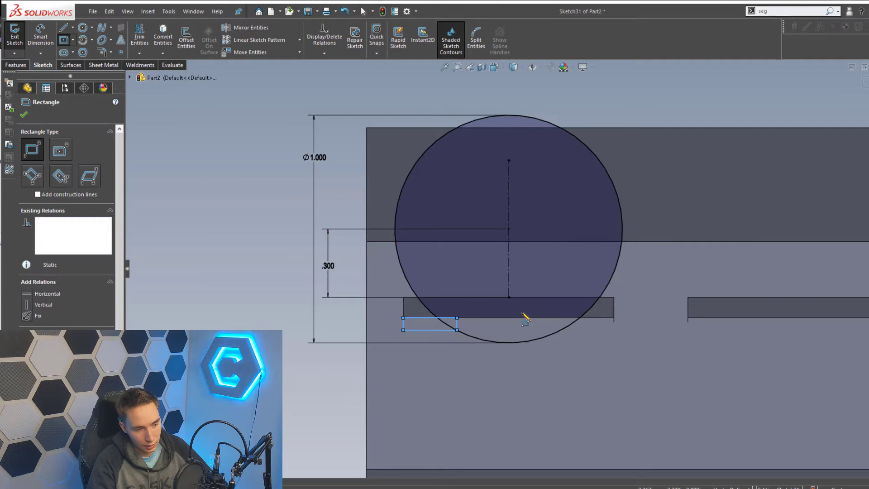
pyautogui.click(613, 318)
pyautogui.click(562, 329)
pyautogui.scroll(2, 479, 335)
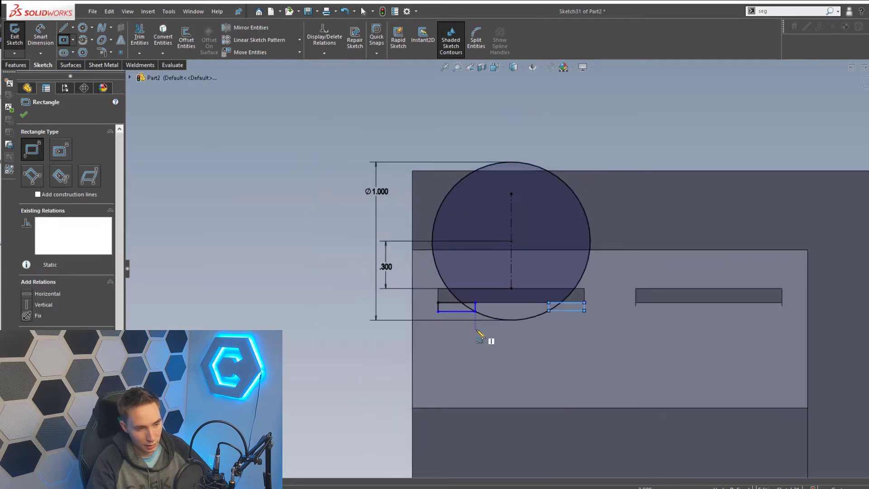
pyautogui.press('Escape')
pyautogui.scroll(1, 455, 306)
pyautogui.scroll(-2, 327, 302)
pyautogui.scroll(2, 426, 277)
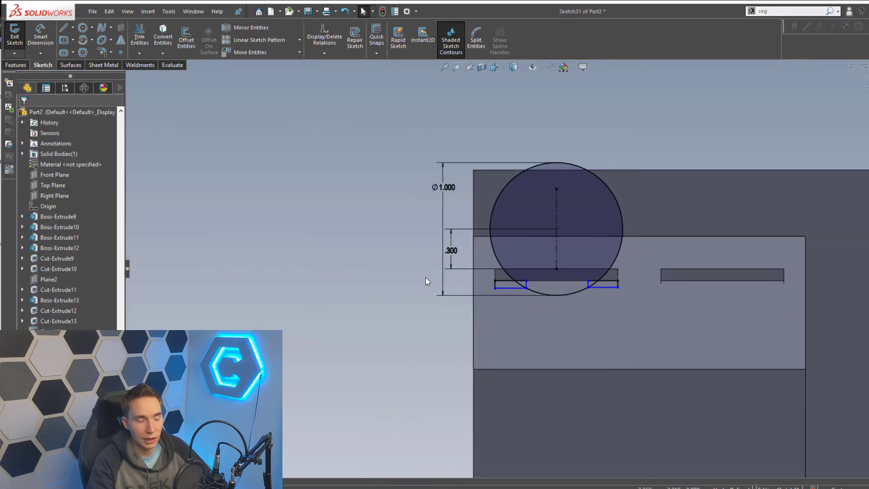
# Step: Dimension the height of the rectangle under the slot's left end as 1/32 in
pyautogui.scroll(-3, 498, 281)
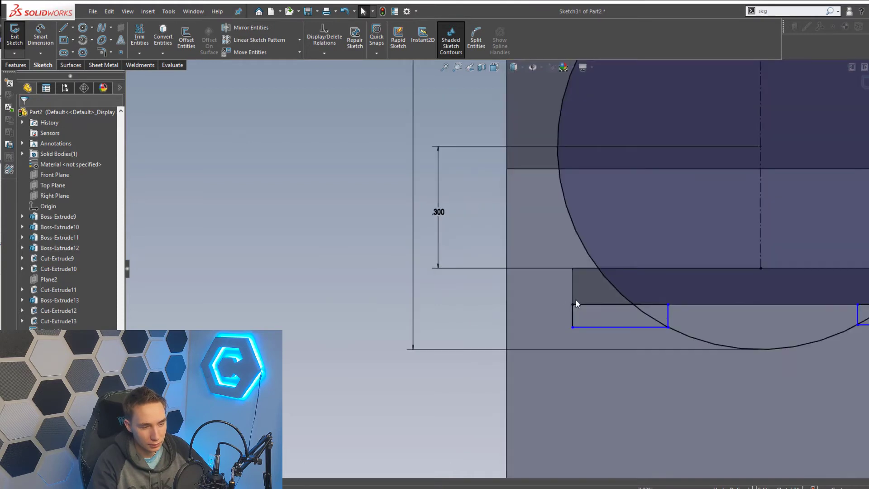
pyautogui.click(581, 325)
pyautogui.click(452, 324)
pyautogui.write('4')
pyautogui.press('BackSpace')
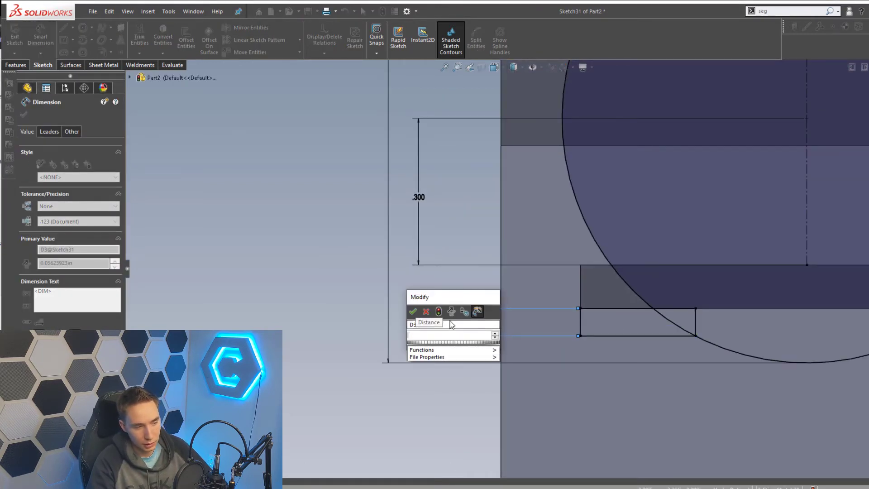
pyautogui.write('1/')
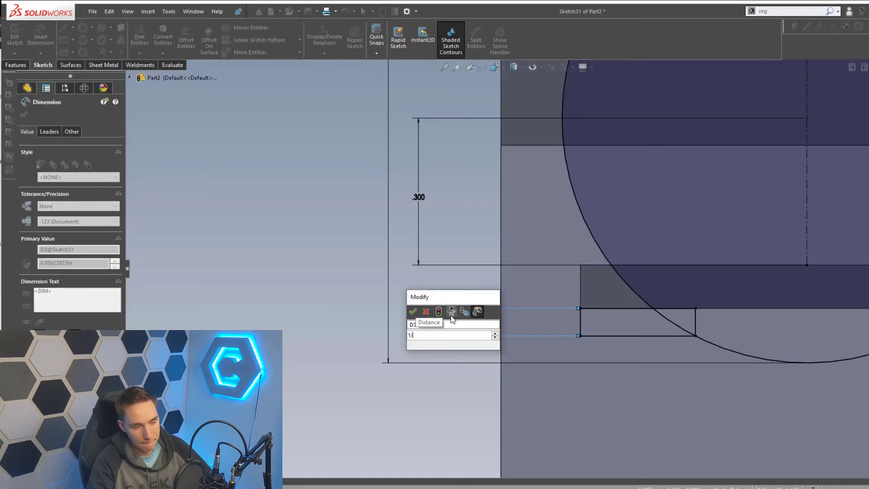
pyautogui.write('32')
pyautogui.press('Return')
pyautogui.press('Escape')
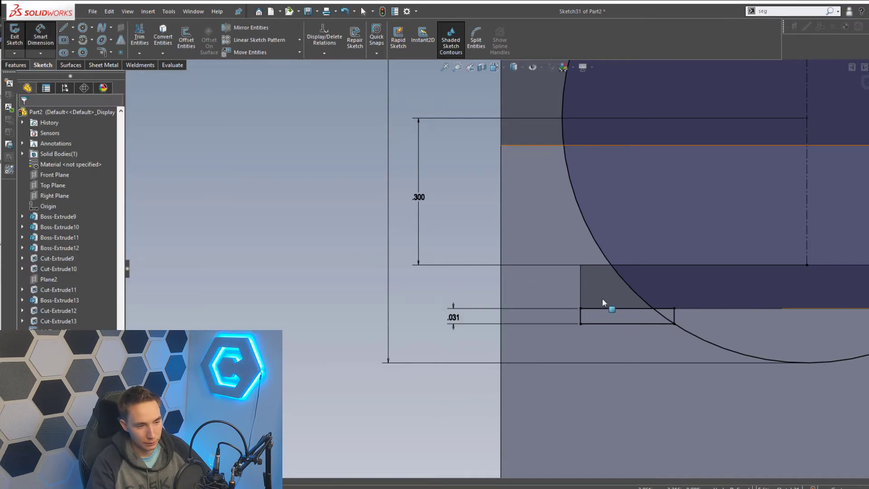
# Step: Make the bottom lines of the two small rectangles collinear
pyautogui.click(608, 314)
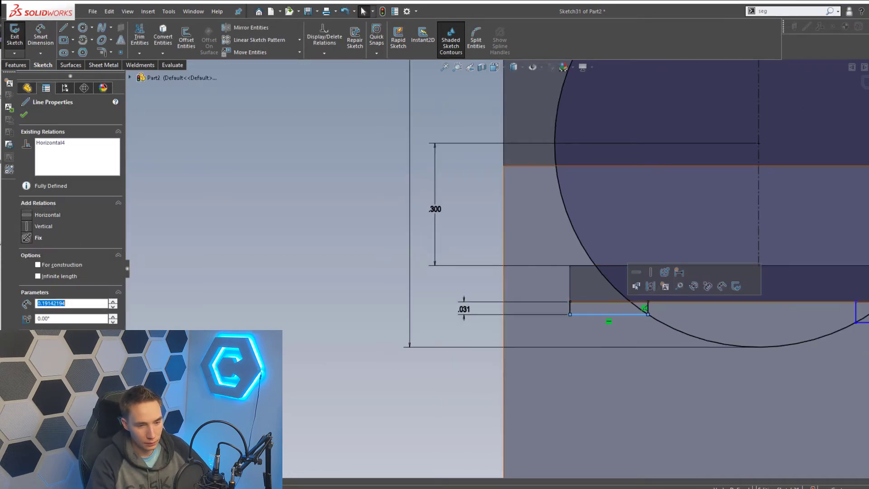
pyautogui.keyDown('ctrl'); pyautogui.click(856, 313); pyautogui.keyUp('ctrl')
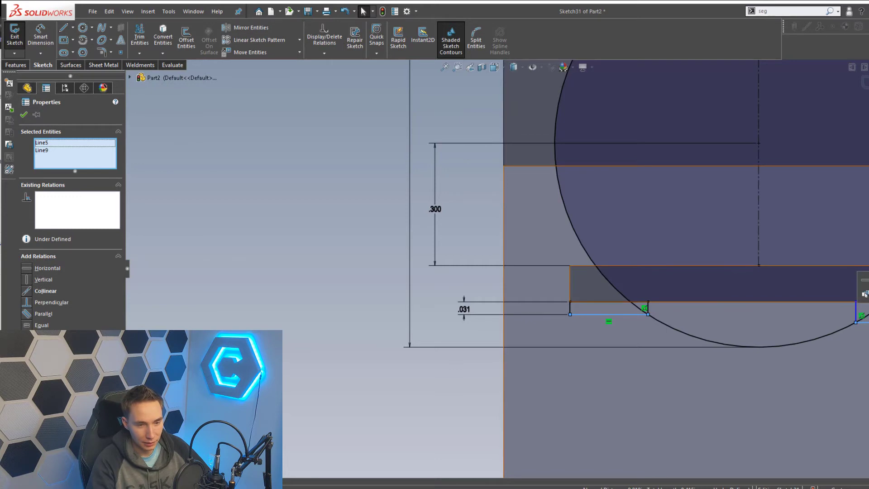
pyautogui.click(518, 335)
pyautogui.scroll(3, 383, 300)
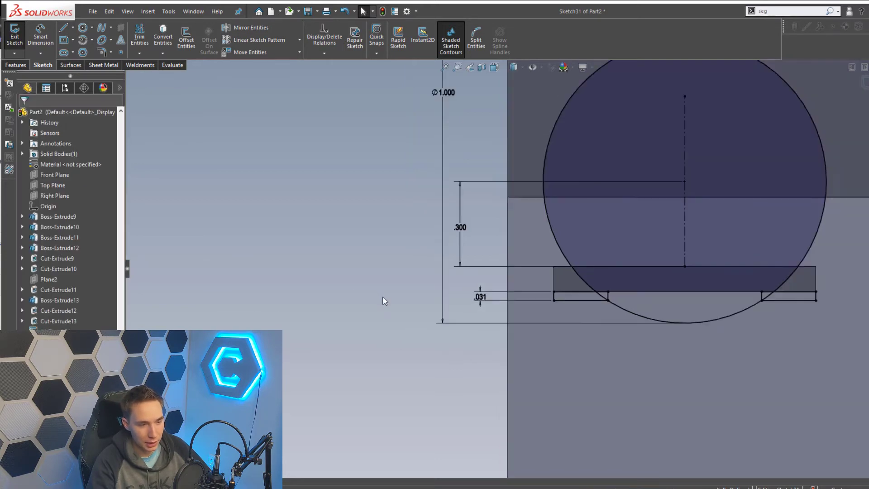
pyautogui.scroll(2, 382, 259)
# Step: Trim the inner vertical side of the left small rectangle and the circle arc crossing that rectangle
pyautogui.press('s')
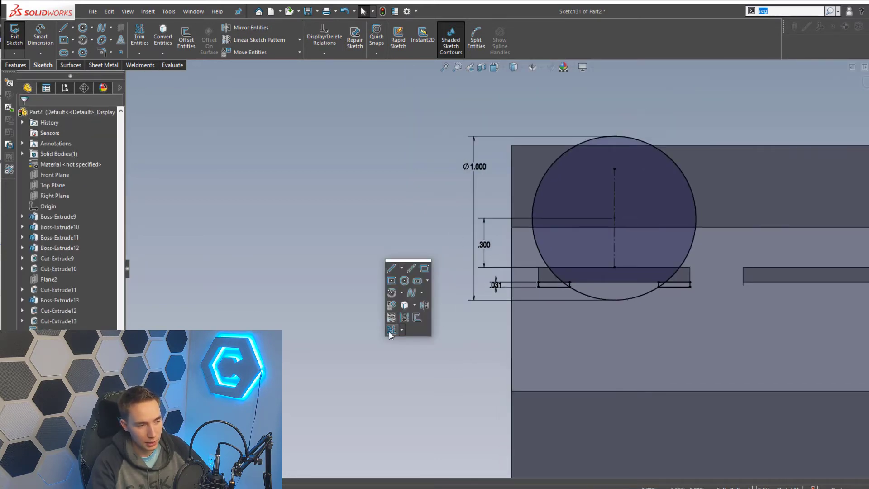
pyautogui.click(390, 330)
pyautogui.scroll(-5, 572, 284)
pyautogui.moveTo(519, 271); pyautogui.dragTo(516, 272)
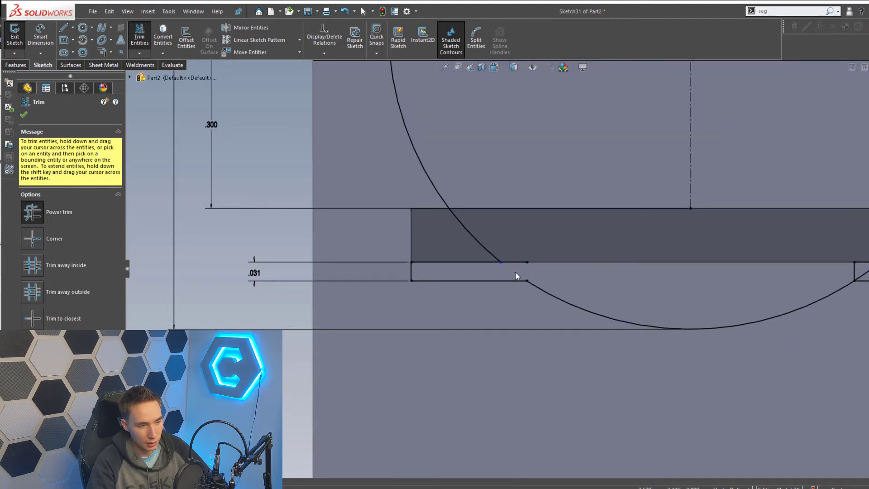
pyautogui.press('Escape')
pyautogui.scroll(1, 548, 265)
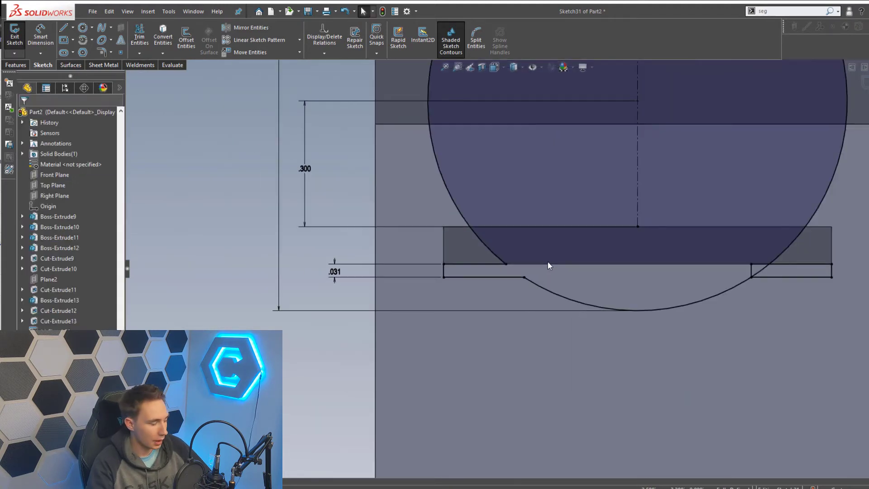
# Step: Trim the inner vertical side of the right small rectangle and the arc crossing it, matching the left side
pyautogui.press('s')
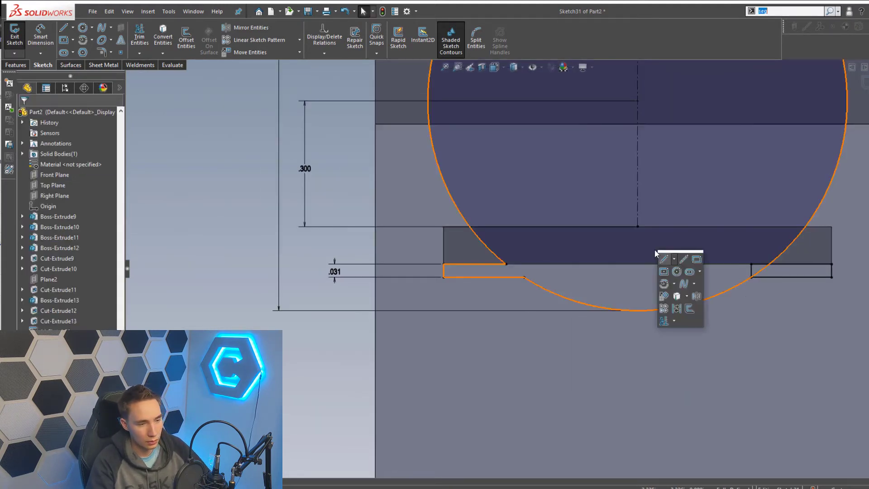
pyautogui.click(670, 323)
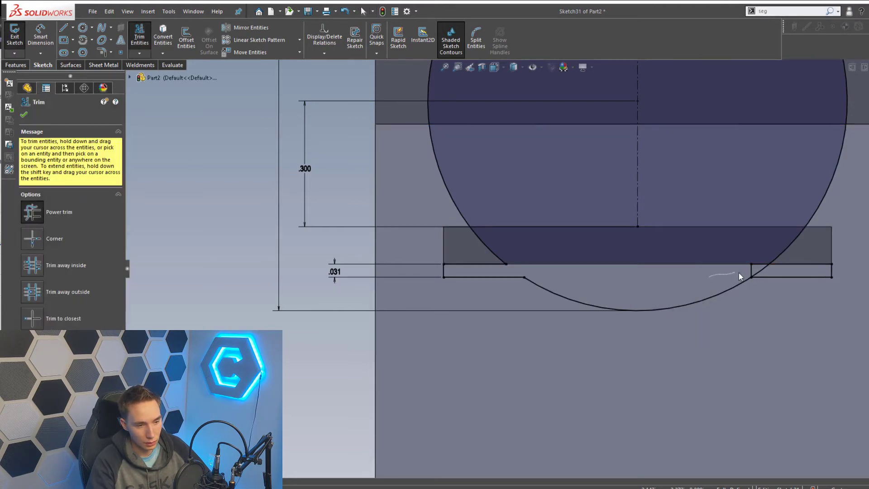
pyautogui.moveTo(738, 273); pyautogui.dragTo(768, 271)
pyautogui.press('Escape')
pyautogui.scroll(5, 677, 226)
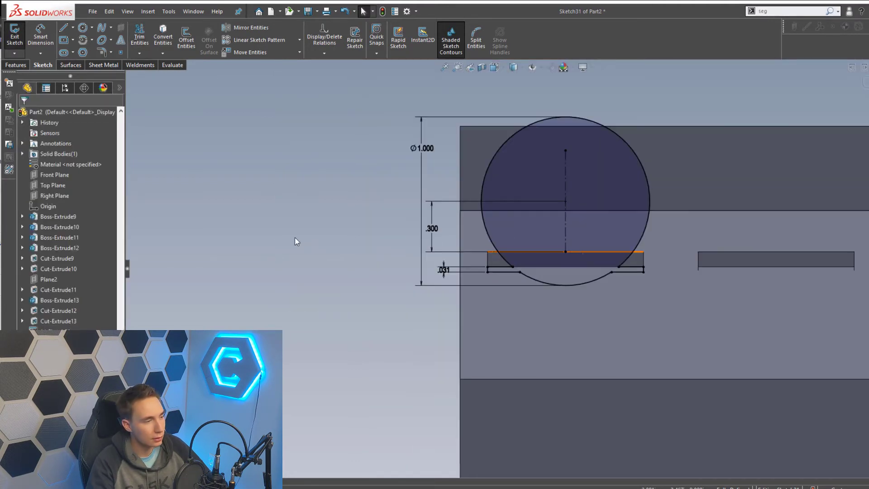
# Step: Draw a vertical construction line down the middle of the slope, from its upper edge to its lower edge
pyautogui.press('s')
pyautogui.press('s')
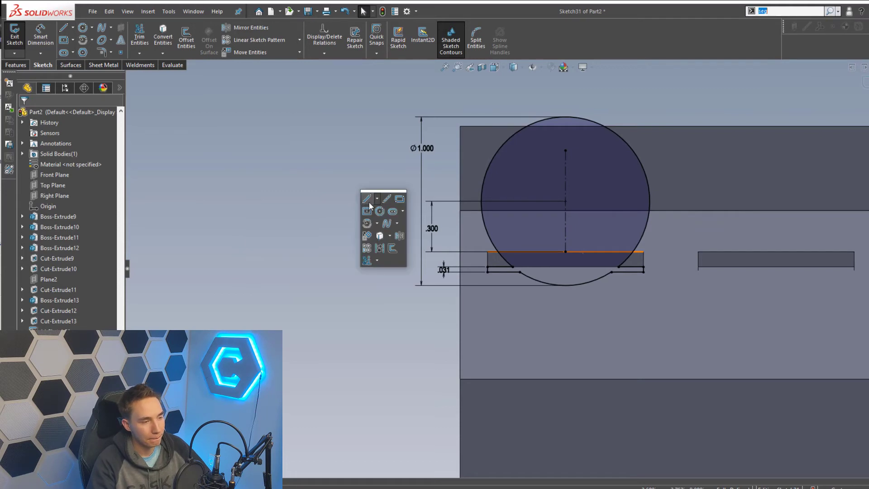
pyautogui.click(385, 198)
pyautogui.click(671, 210)
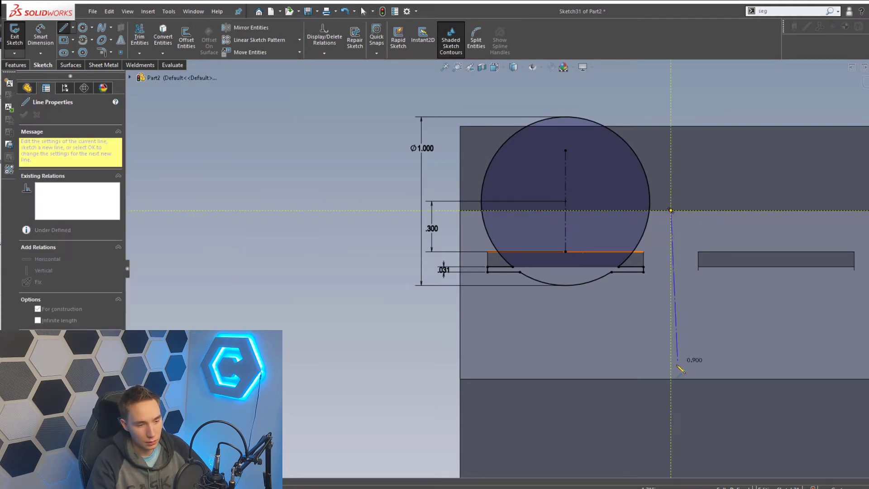
pyautogui.click(671, 378)
pyautogui.press('Escape')
# Step: Mirror the trimmed circle-and-ledge profile about the slope's vertical construction line onto the right slot
pyautogui.press('s')
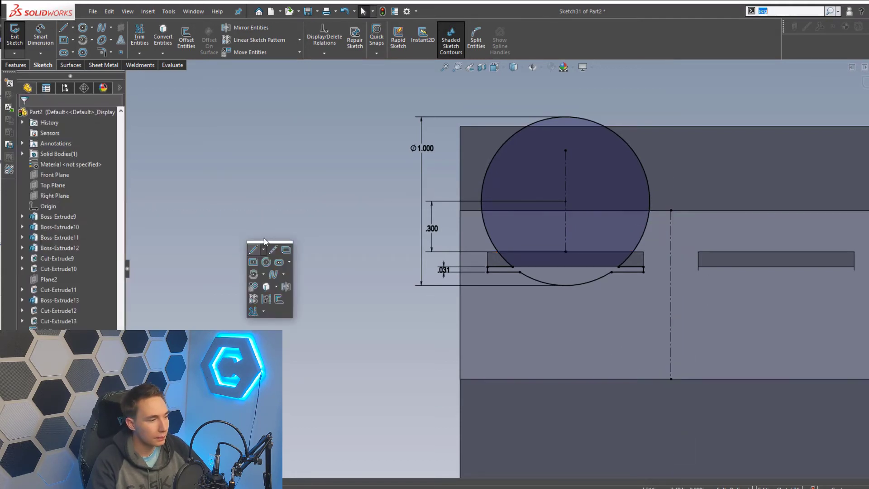
pyautogui.click(286, 290)
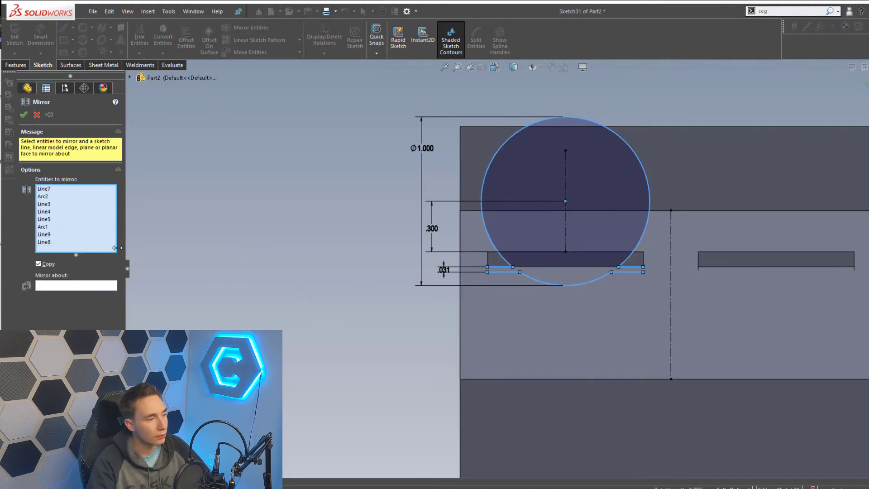
pyautogui.click(91, 286)
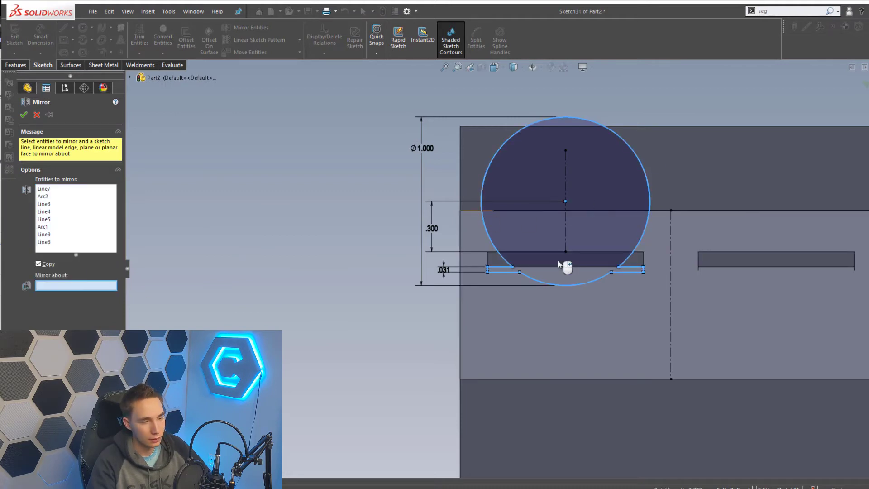
pyautogui.click(671, 244)
pyautogui.rightClick(671, 245)
# Step: Cut-extrude both circle-and-ledge profiles Through All with the cut direction reversed to form the card slot recesses
pyautogui.click(18, 65)
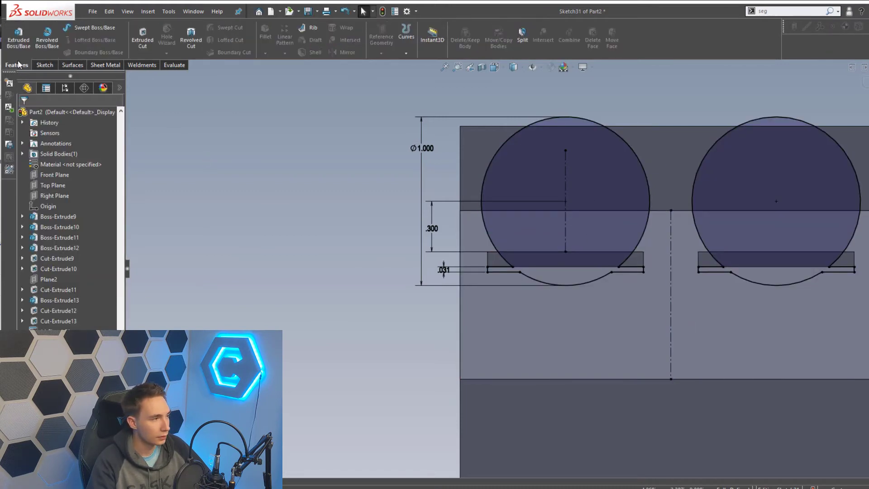
pyautogui.click(149, 39)
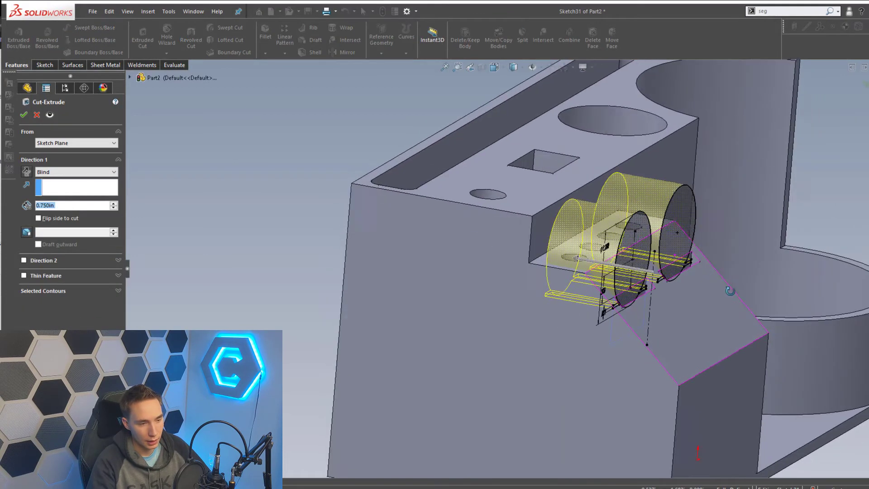
pyautogui.click(27, 171)
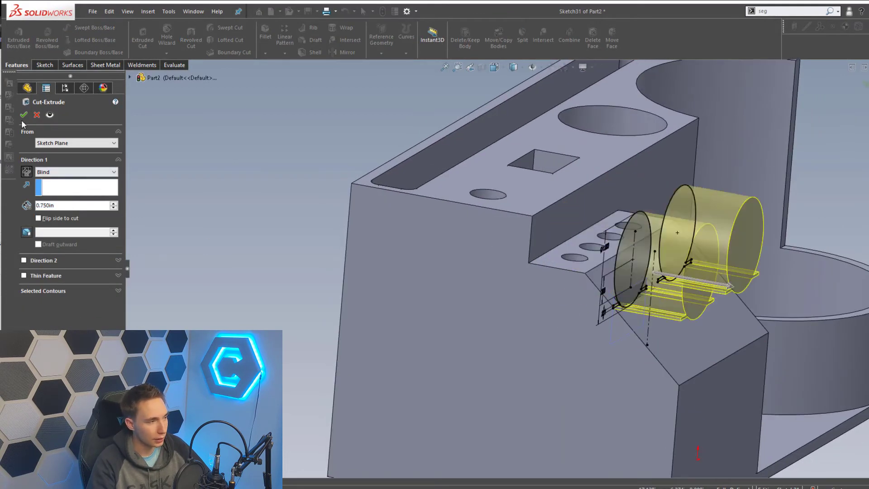
pyautogui.click(43, 172)
pyautogui.click(50, 178)
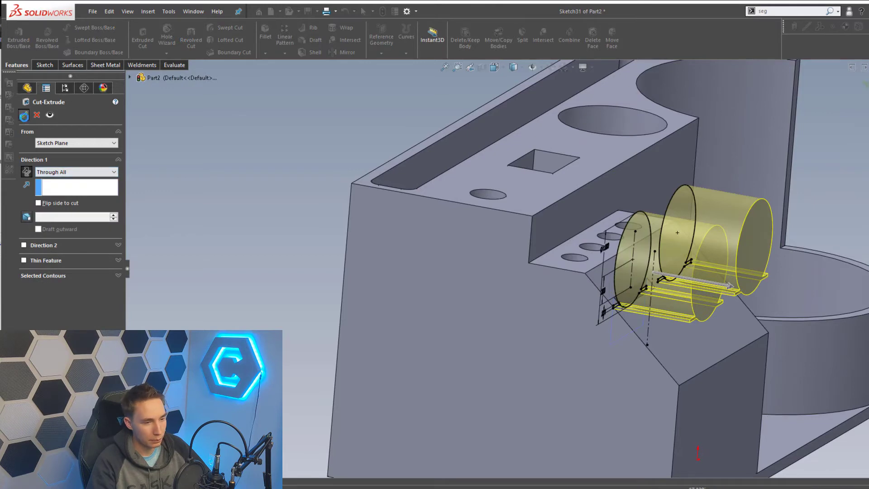
pyautogui.click(24, 116)
# Step: Examine the card slots on the slope and the whole holder from several angles
pyautogui.moveTo(656, 253); pyautogui.dragTo(625, 261, button='middle')
pyautogui.scroll(2, 626, 262)
pyautogui.scroll(-2, 595, 272)
pyautogui.moveTo(509, 277); pyautogui.dragTo(471, 277, button='middle')
pyautogui.scroll(-2, 473, 317)
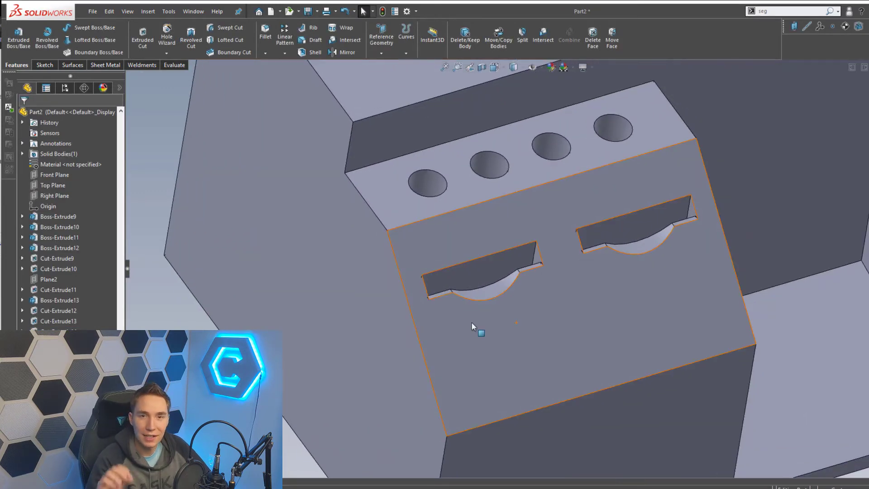
pyautogui.scroll(3, 504, 313)
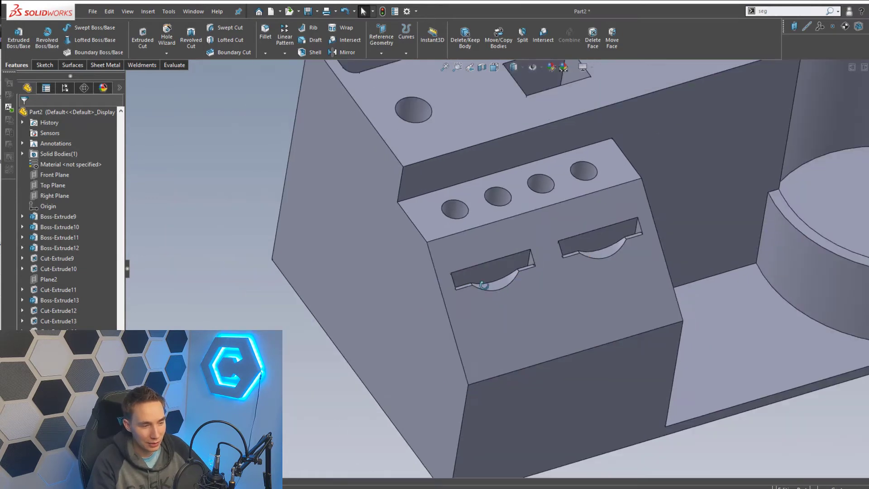
pyautogui.scroll(-3, 441, 268)
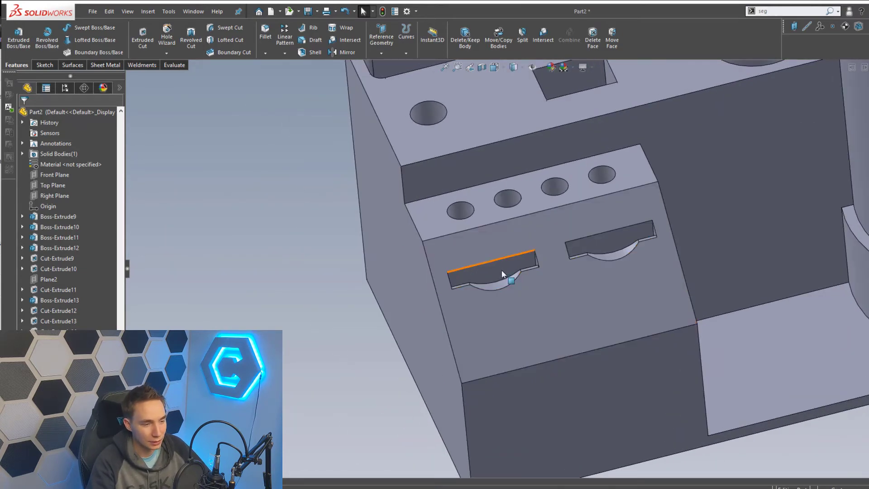
pyautogui.moveTo(501, 271); pyautogui.dragTo(539, 203, button='middle')
pyautogui.scroll(3, 559, 237)
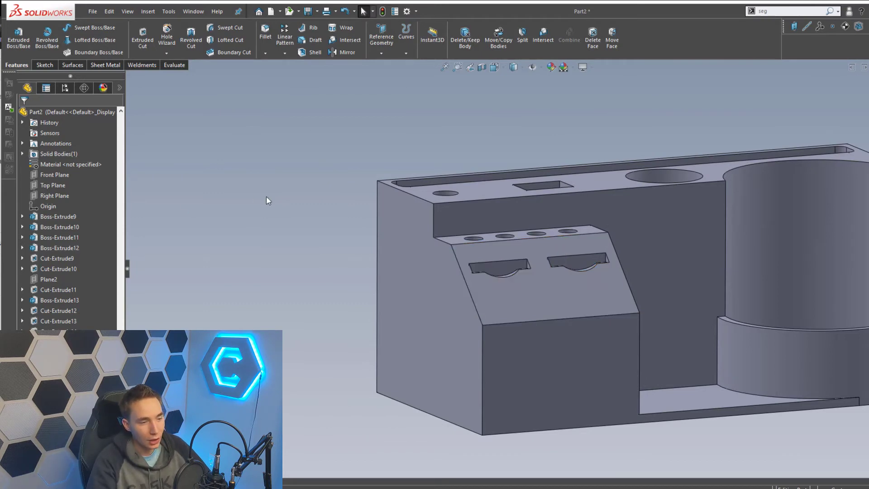
pyautogui.moveTo(718, 281); pyautogui.dragTo(638, 334, button='middle')
pyautogui.scroll(2, 634, 330)
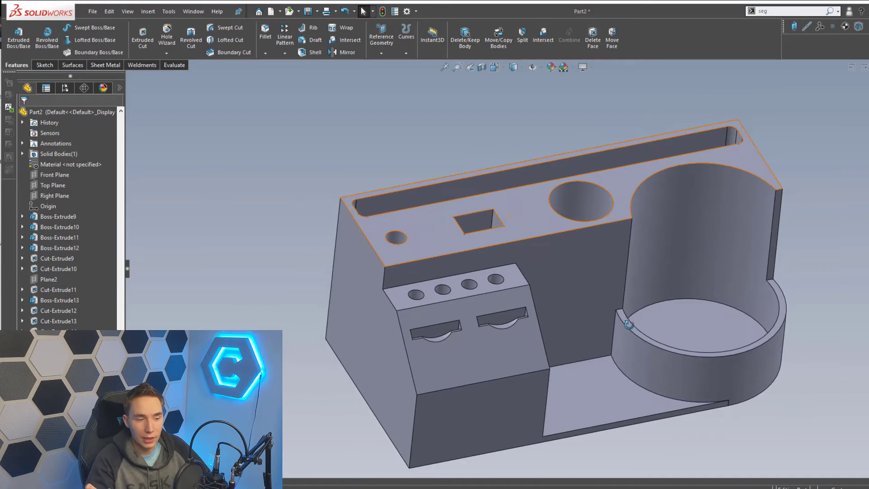
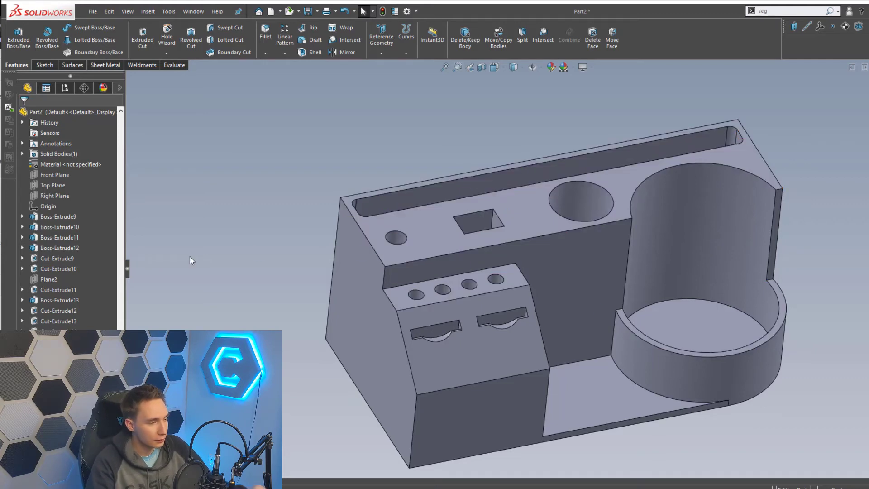
# Step: Sketch a rectangle on the base plate from the front block's inner back corner to the ring, and set its depth to 0.5 in
pyautogui.click(44, 65)
pyautogui.click(15, 36)
pyautogui.scroll(1, 561, 268)
pyautogui.click(651, 303)
pyautogui.click(64, 40)
pyautogui.scroll(-2, 443, 274)
pyautogui.click(445, 273)
pyautogui.click(646, 352)
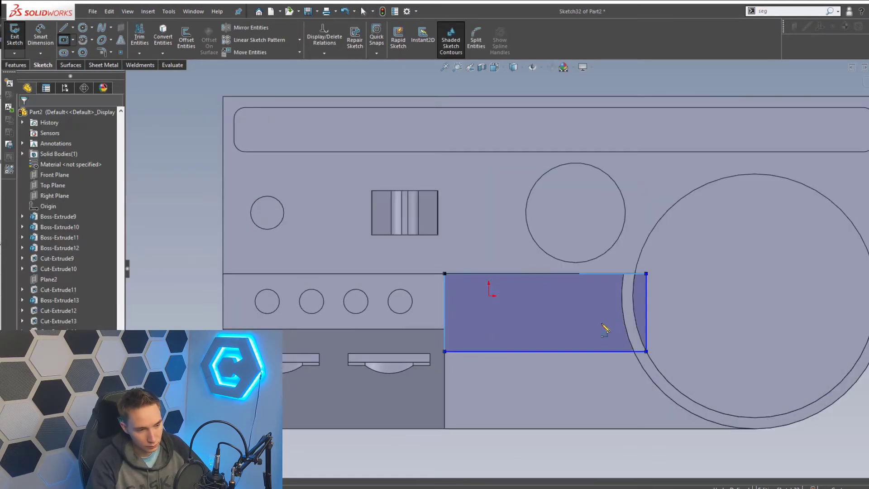
pyautogui.click(623, 308)
pyautogui.click(650, 305)
pyautogui.write('.5')
pyautogui.press('Return')
# Step: Trim away the rectangle's vertical side where it meets the ring's curved wall
pyautogui.click(617, 298)
pyautogui.press('s')
pyautogui.click(604, 447)
pyautogui.scroll(-8, 624, 285)
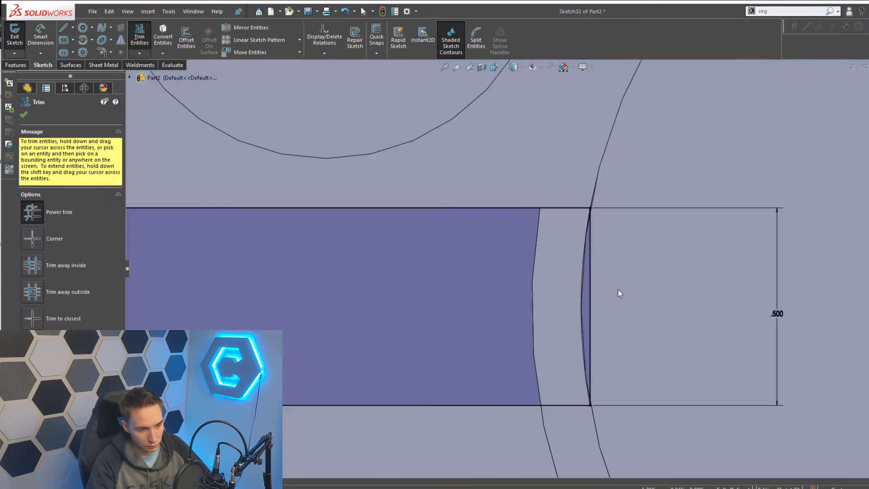
pyautogui.moveTo(618, 289); pyautogui.dragTo(588, 294)
pyautogui.scroll(8, 588, 295)
pyautogui.press('Escape')
# Step: Extrude the rectangle profile as a boss Up To Surface, ending at the ring's top face
pyautogui.click(16, 64)
pyautogui.click(18, 37)
pyautogui.click(76, 172)
pyautogui.click(57, 207)
pyautogui.moveTo(508, 385); pyautogui.dragTo(523, 299, button='middle')
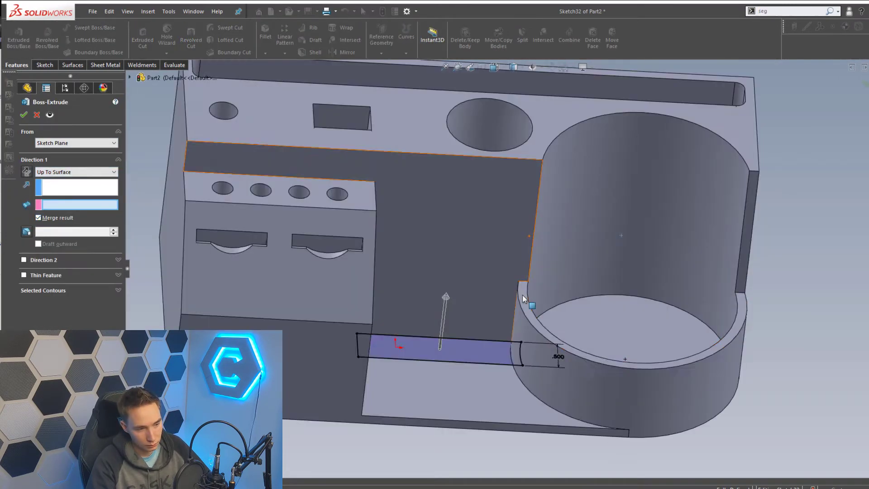
pyautogui.click(523, 299)
pyautogui.click(24, 115)
# Step: Start a sketch on the new ledge's top face and draw a horizontal construction line along its middle from the front block to the ring
pyautogui.click(495, 314)
pyautogui.click(454, 288)
pyautogui.click(561, 288)
pyautogui.press('Escape')
# Step: Divide the ledge's construction line into equal parts with the Segment tool
pyautogui.moveTo(772, 12); pyautogui.dragTo(742, 14)
pyautogui.write('se')
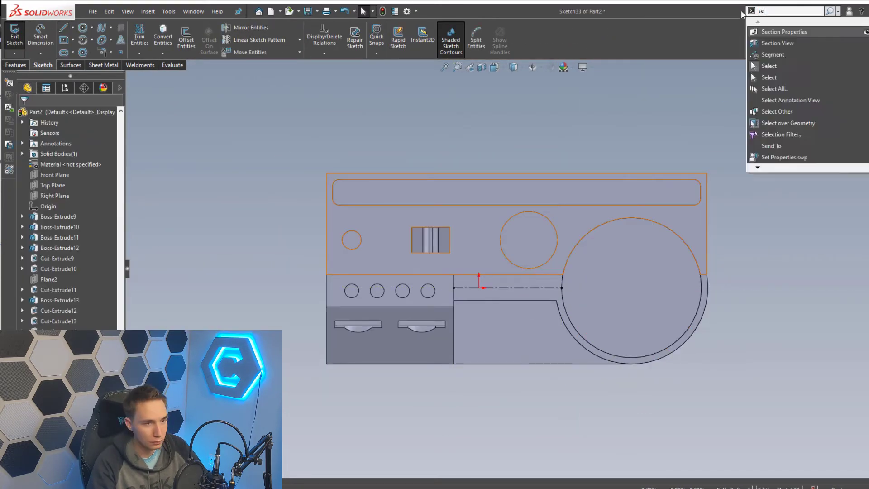
pyautogui.click(772, 54)
pyautogui.click(514, 288)
pyautogui.click(24, 115)
# Step: Draw four circles centred on the segment points of the construction line and make them equal
pyautogui.scroll(-3, 414, 315)
pyautogui.click(82, 28)
pyautogui.moveTo(521, 267); pyautogui.dragTo(529, 274)
pyautogui.moveTo(559, 267); pyautogui.dragTo(604, 275)
pyautogui.moveTo(635, 267); pyautogui.dragTo(641, 274)
pyautogui.keyDown('ctrl'); pyautogui.click(531, 269); pyautogui.keyUp('ctrl')
pyautogui.click(586, 233)
# Step: Dimension the first ledge circle's diameter as 0.25 in
pyautogui.scroll(1, 516, 267)
pyautogui.click(522, 275)
pyautogui.click(478, 122)
pyautogui.write('0.')
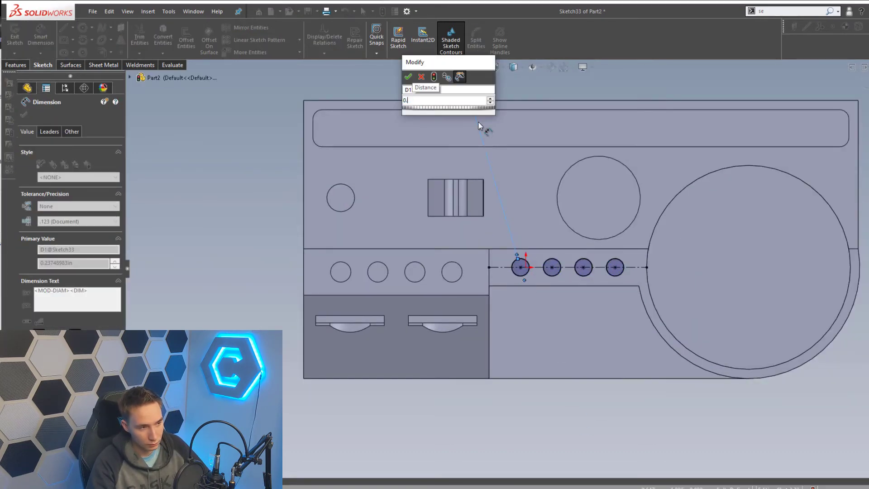
pyautogui.write('25')
pyautogui.press('Return')
pyautogui.press('Escape')
# Step: Set the ledge circles' diameter dimension to 0.125 in
pyautogui.scroll(1, 519, 269)
pyautogui.doubleClick(462, 122)
pyautogui.press('Return')
pyautogui.doubleClick(463, 121)
pyautogui.write('0.125')
pyautogui.press('Return')
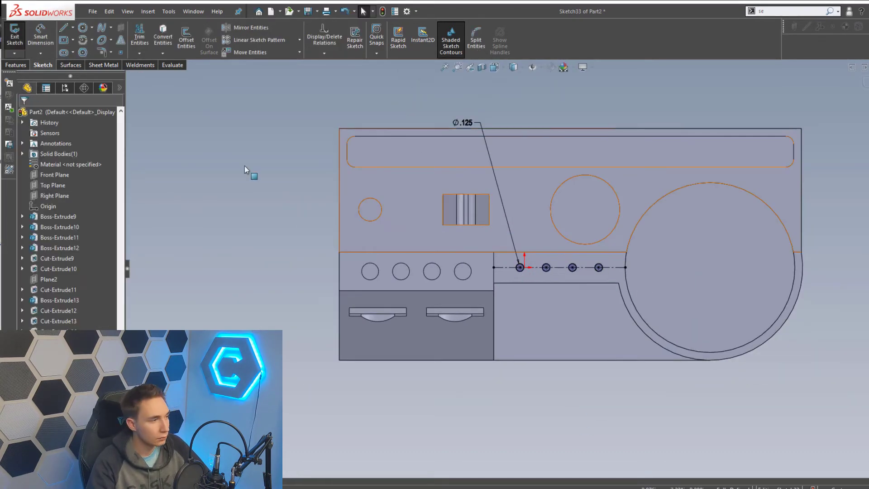
# Step: Cut-extrude the four circles down into the ledge, using the base plate's top face as the end reference
pyautogui.click(17, 65)
pyautogui.click(143, 38)
pyautogui.click(111, 171)
pyautogui.click(86, 211)
pyautogui.click(515, 330)
pyautogui.click(22, 115)
# Step: Fillet the two vertical back corner edges of the holder with a 0.125 in radius
pyautogui.scroll(1, 237, 256)
pyautogui.moveTo(221, 306); pyautogui.dragTo(340, 238, button='middle')
pyautogui.scroll(2, 238, 256)
pyautogui.moveTo(339, 238); pyautogui.dragTo(365, 219, button='right')
pyautogui.moveTo(365, 220); pyautogui.dragTo(588, 290, button='middle')
pyautogui.click(652, 315)
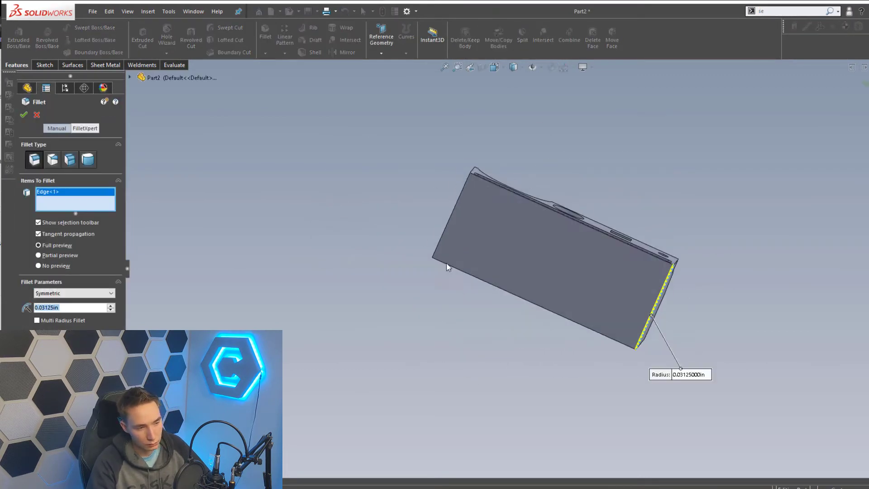
pyautogui.click(452, 218)
pyautogui.click(452, 218)
pyautogui.scroll(-3, 452, 219)
pyautogui.moveTo(452, 219); pyautogui.dragTo(503, 226, button='middle')
pyautogui.click(528, 252)
pyautogui.write('0.125')
pyautogui.scroll(3, 445, 311)
pyautogui.moveTo(445, 312); pyautogui.dragTo(642, 290, button='middle')
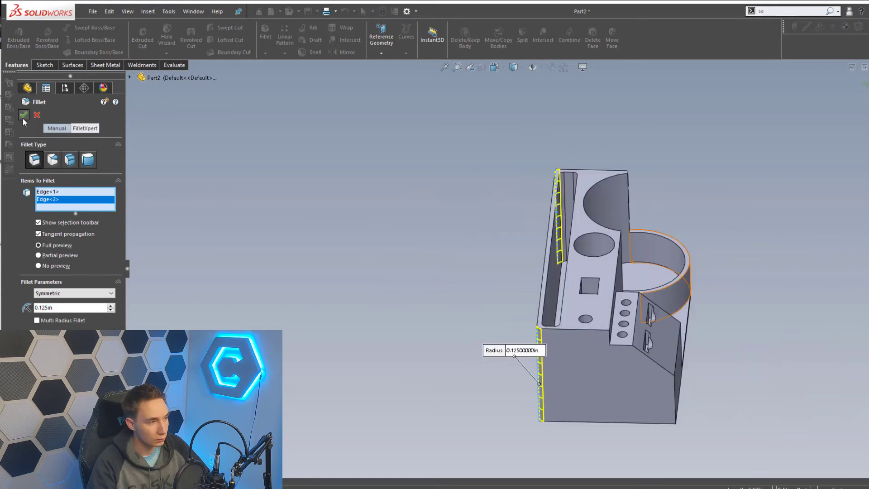
pyautogui.click(24, 117)
# Step: Start a sketch on the front block's vertical front face and draw a rectangle slightly inside its outline
pyautogui.moveTo(733, 326); pyautogui.dragTo(586, 314, button='middle')
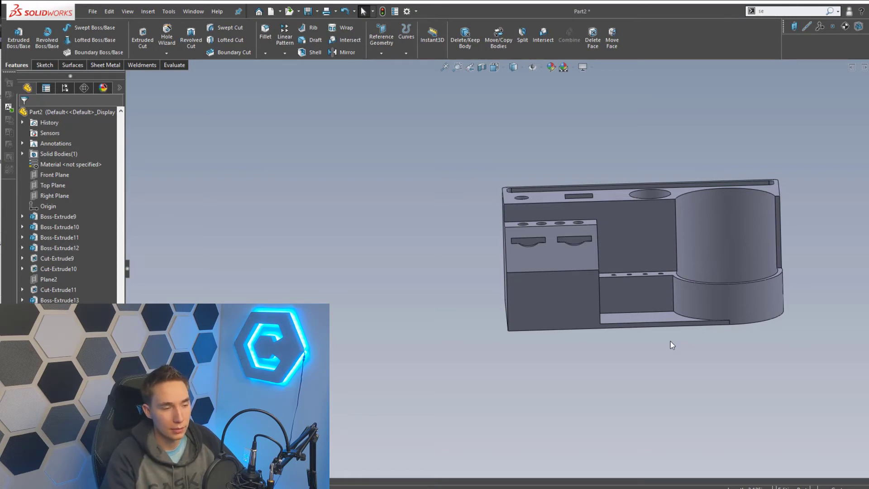
pyautogui.press('s')
pyautogui.click(492, 269)
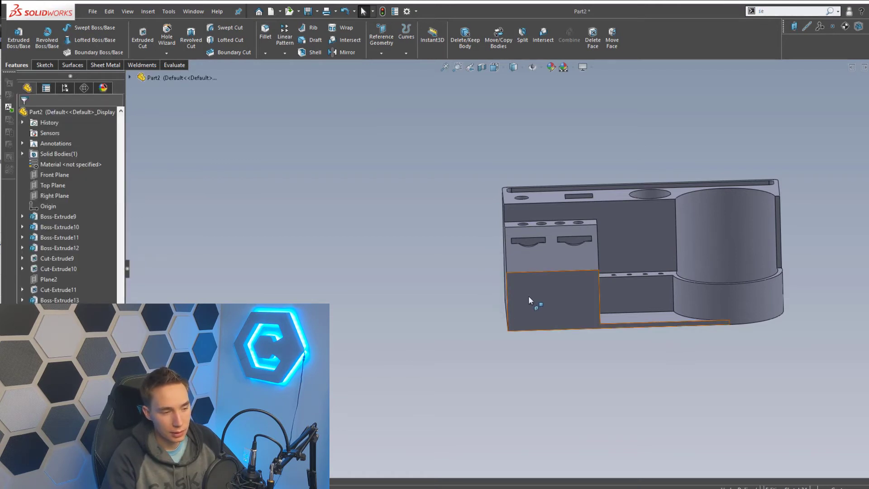
pyautogui.click(528, 295)
pyautogui.press('s')
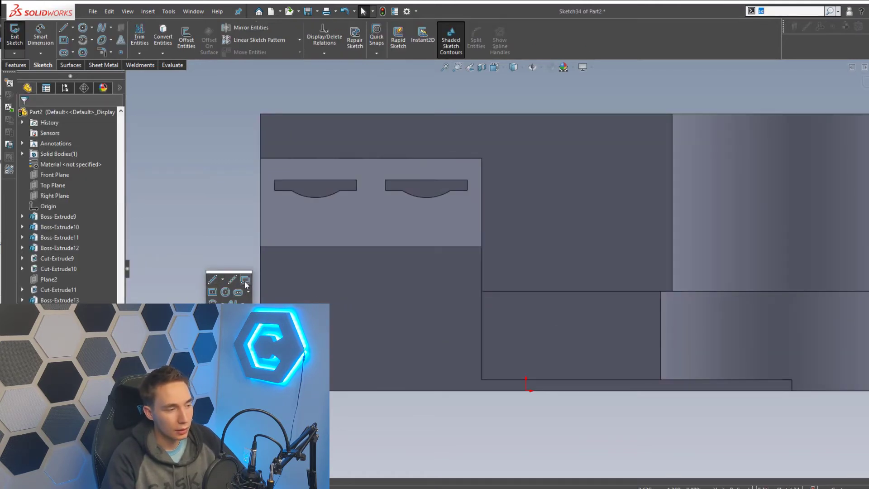
pyautogui.click(238, 291)
pyautogui.click(268, 257)
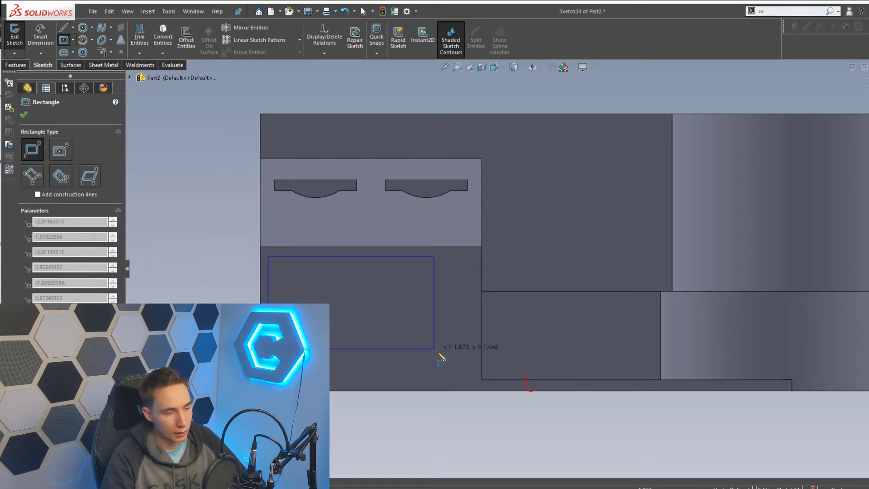
pyautogui.click(471, 375)
pyautogui.press('Escape')
# Step: Make the rectangle's lower side collinear with the base plate's top edge
pyautogui.scroll(-1, 450, 342)
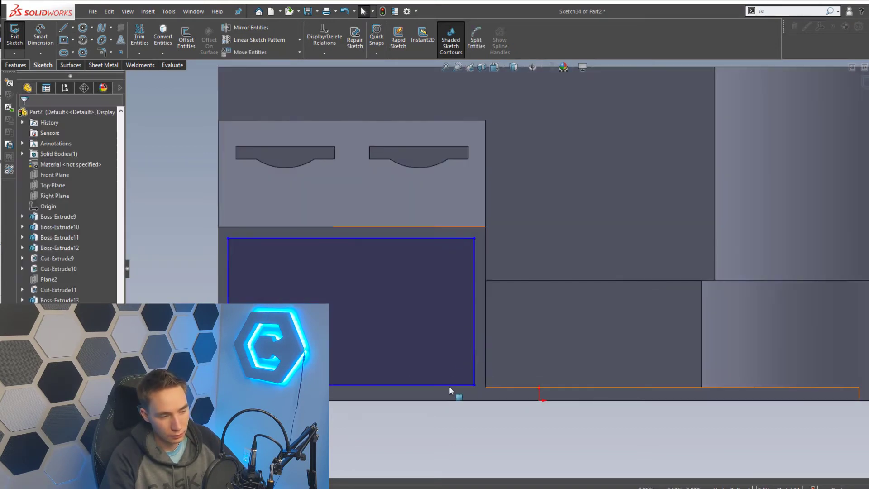
pyautogui.keyDown('ctrl'); pyautogui.click(512, 387); pyautogui.keyUp('ctrl')
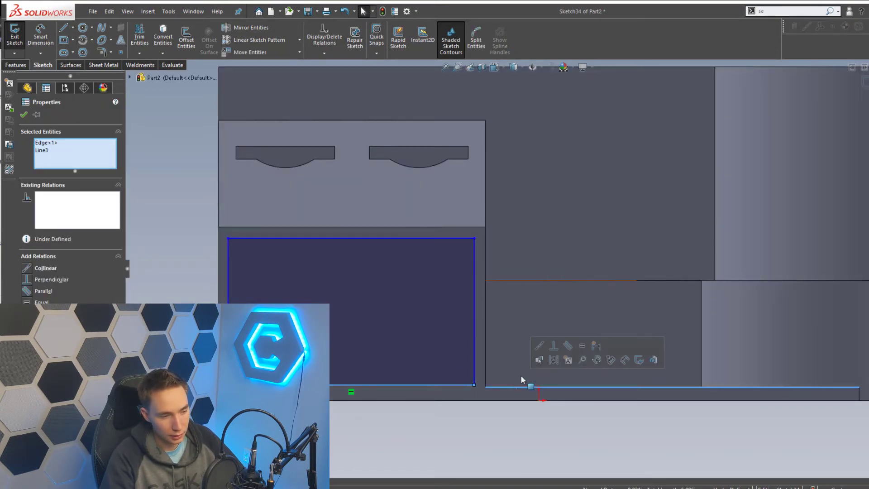
pyautogui.click(543, 347)
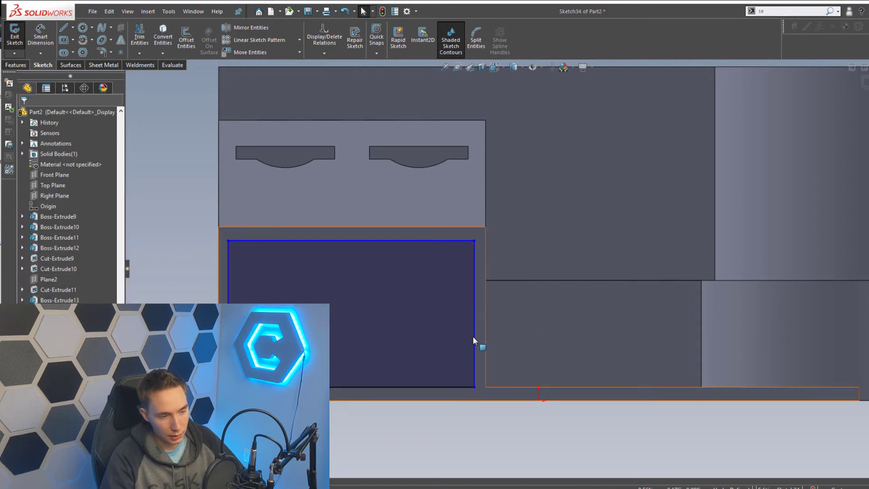
# Step: Dimension the gap between the rectangle's right side and the front block's right edge as 0.125 in
pyautogui.click(486, 335)
pyautogui.click(486, 335)
pyautogui.click(531, 338)
pyautogui.write('0')
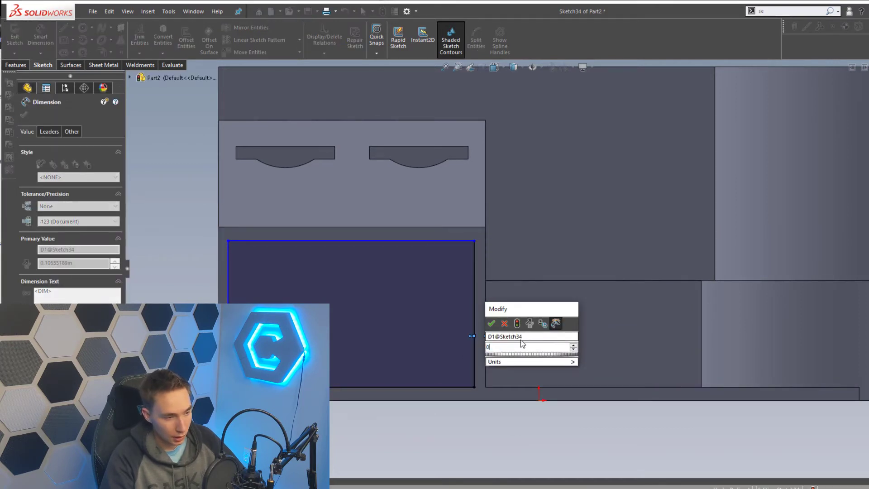
pyautogui.write('.125')
pyautogui.press('Return')
pyautogui.press('Escape')
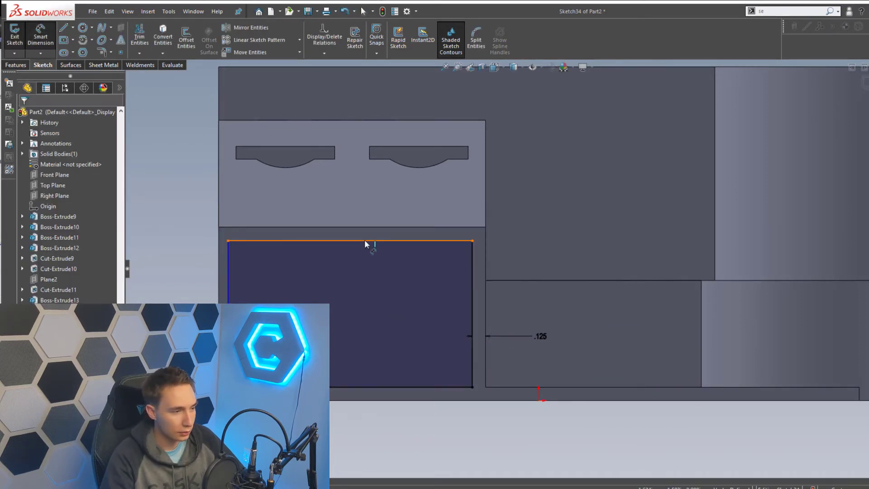
# Step: Dimension the gap between the rectangle's upper side and the front face's upper edge as 0.125 in
pyautogui.click(365, 240)
pyautogui.click(363, 227)
pyautogui.click(368, 197)
pyautogui.write('0.125')
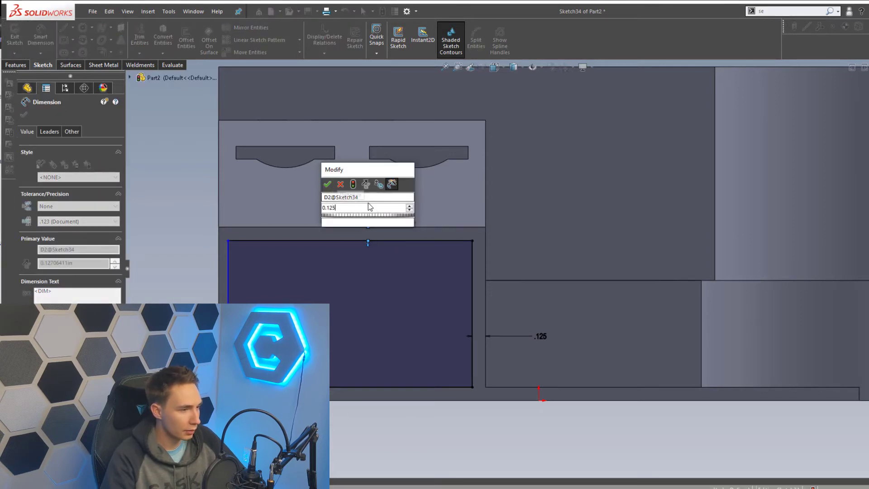
pyautogui.press('Return')
pyautogui.press('Escape')
pyautogui.click(228, 281)
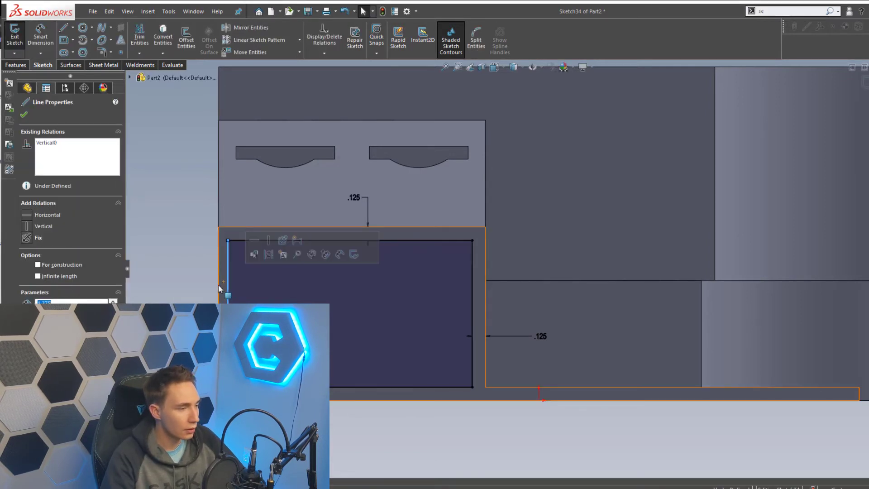
pyautogui.press('d')
pyautogui.click(218, 278)
pyautogui.click(216, 275)
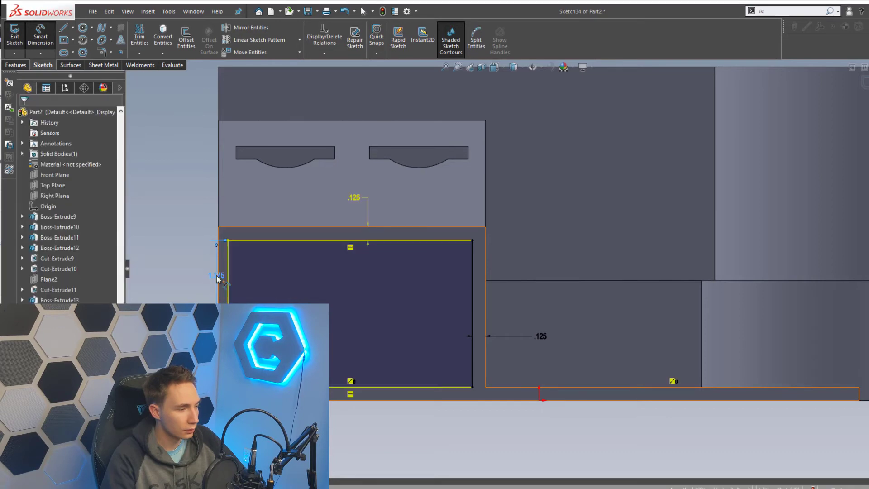
pyautogui.click(389, 282)
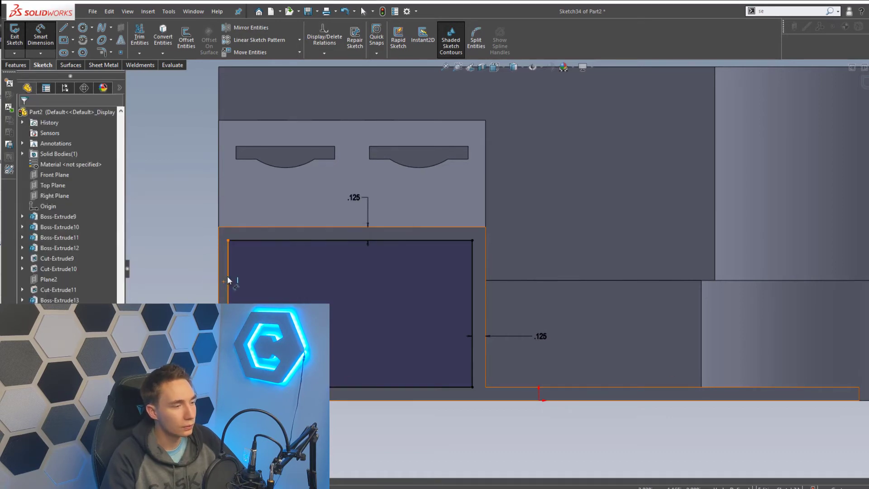
# Step: Dimension the gap between the rectangle's left side and the front block's left edge as 0.125 in
pyautogui.click(228, 280)
pyautogui.click(220, 272)
pyautogui.click(184, 281)
pyautogui.write('0.12')
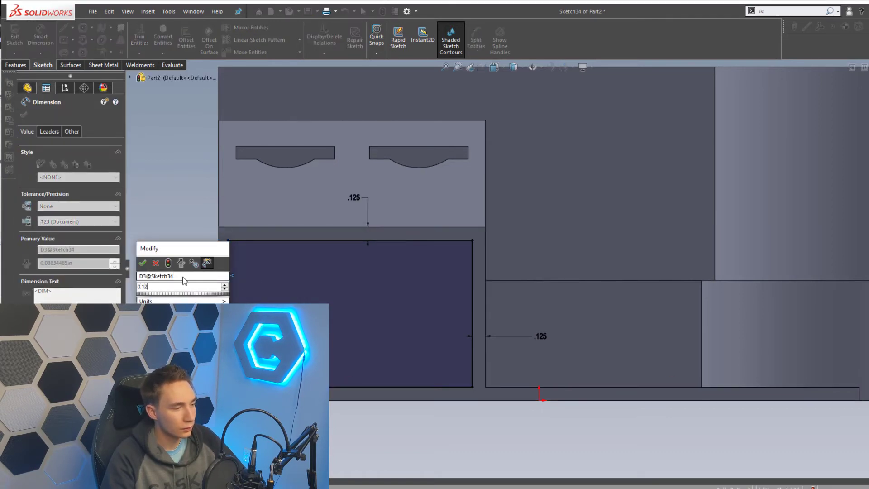
pyautogui.write('5')
pyautogui.press('Return')
pyautogui.scroll(-3, 224, 226)
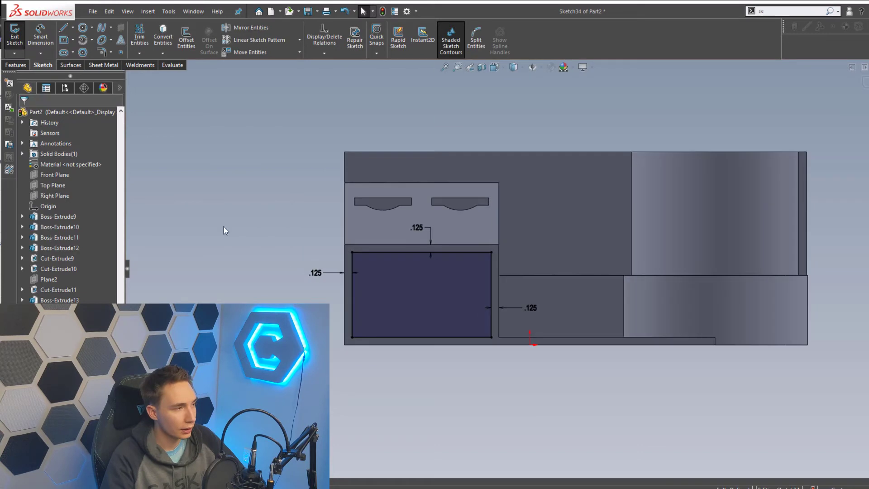
# Step: Cut-extrude the rectangle from the front block using Up To Surface, ending at the tall block's vertical front face
pyautogui.click(14, 67)
pyautogui.click(142, 39)
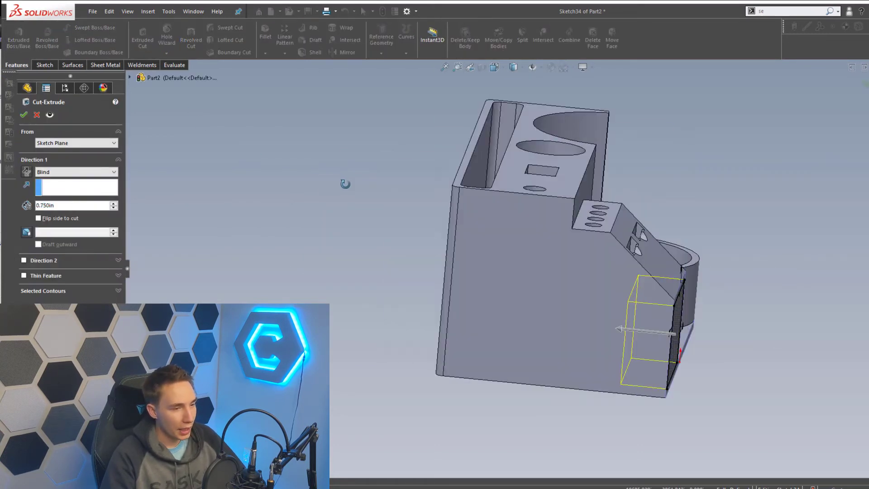
pyautogui.moveTo(345, 183); pyautogui.dragTo(466, 183, button='middle')
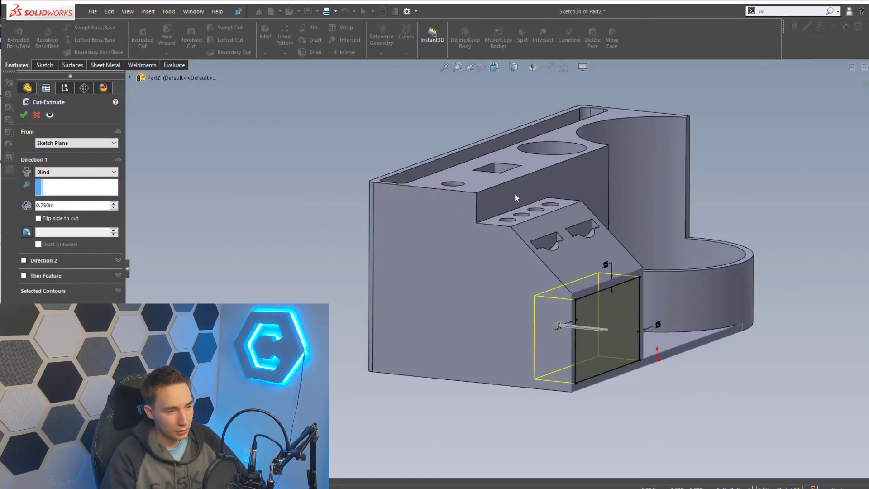
pyautogui.click(75, 172)
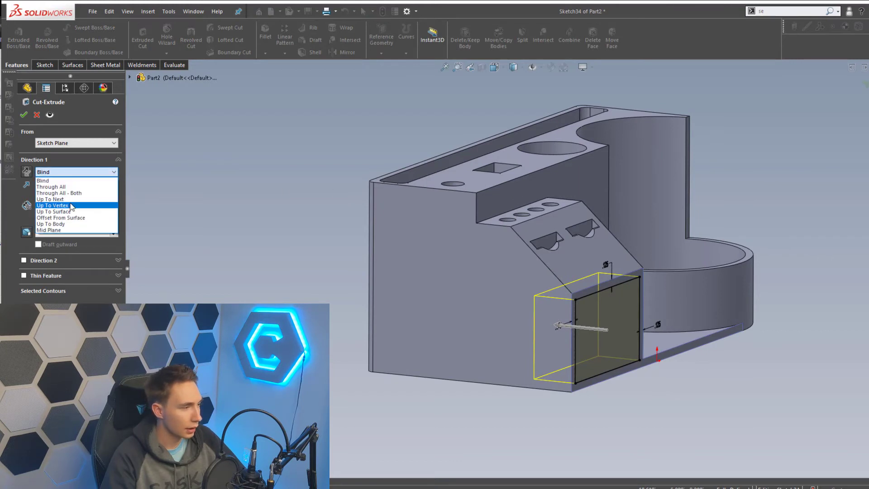
pyautogui.click(59, 216)
pyautogui.click(538, 196)
pyautogui.moveTo(538, 196); pyautogui.dragTo(571, 178, button='middle')
pyautogui.moveTo(586, 221); pyautogui.dragTo(557, 326, button='middle')
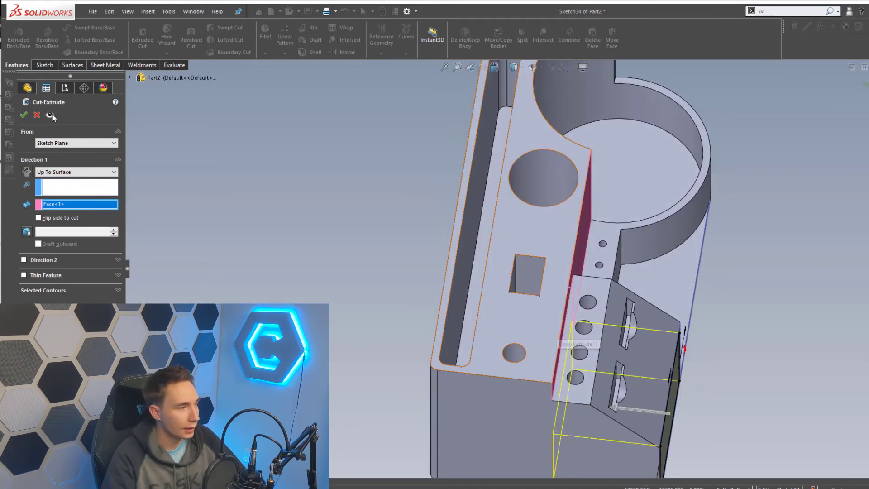
pyautogui.click(25, 116)
# Step: Measure the inner back face of the new front cavity
pyautogui.scroll(3, 524, 308)
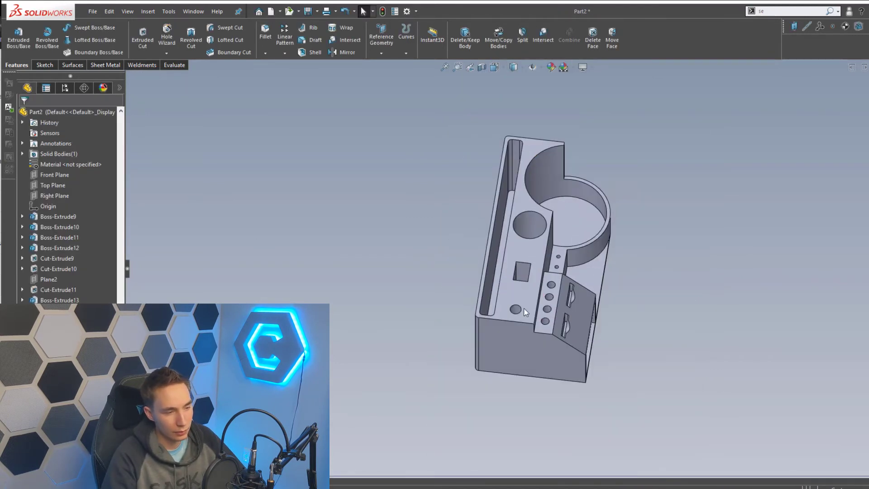
pyautogui.moveTo(524, 308); pyautogui.dragTo(471, 287, button='middle')
pyautogui.click(516, 326)
pyautogui.scroll(-5, 510, 323)
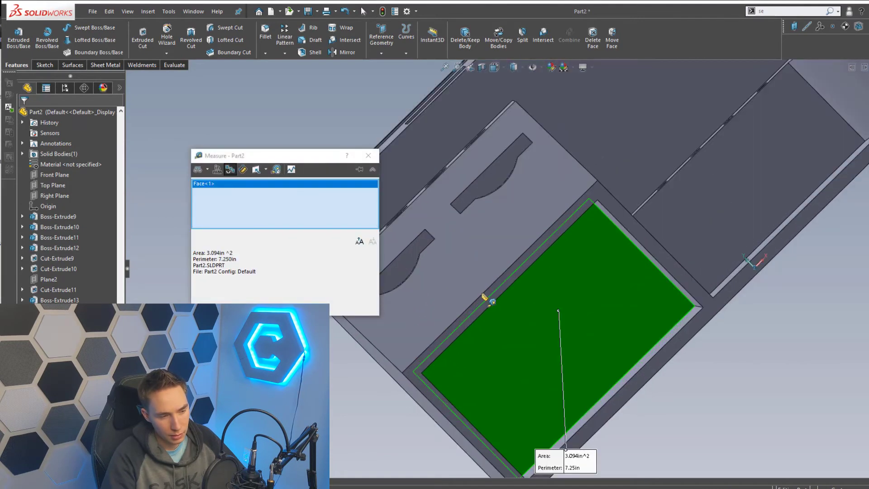
pyautogui.click(497, 294)
pyautogui.moveTo(498, 295); pyautogui.dragTo(529, 279, button='middle')
pyautogui.scroll(3, 533, 314)
pyautogui.press('Escape')
pyautogui.scroll(4, 538, 324)
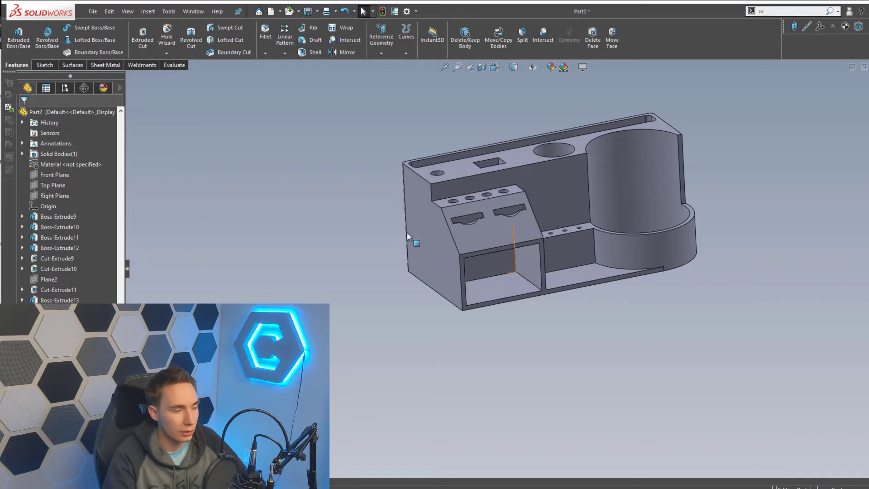
# Step: In a new sketch on the front block's front face, draw a horizontal centerline between the midpoints of the cavity's side edges
pyautogui.press('s')
pyautogui.click(346, 242)
pyautogui.scroll(-3, 466, 265)
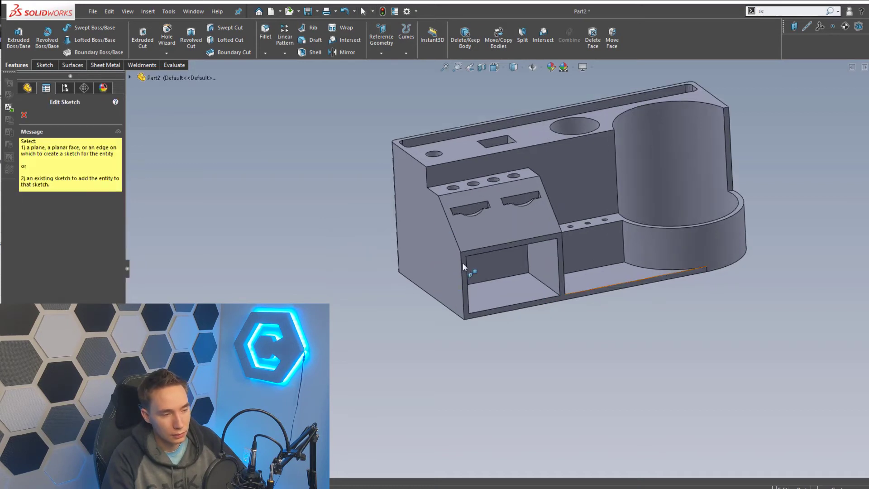
pyautogui.click(468, 255)
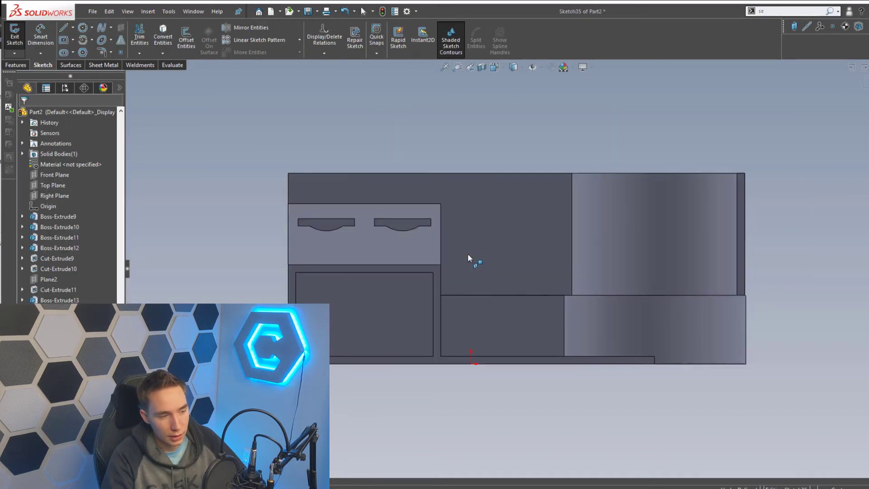
pyautogui.press('s')
pyautogui.click(311, 268)
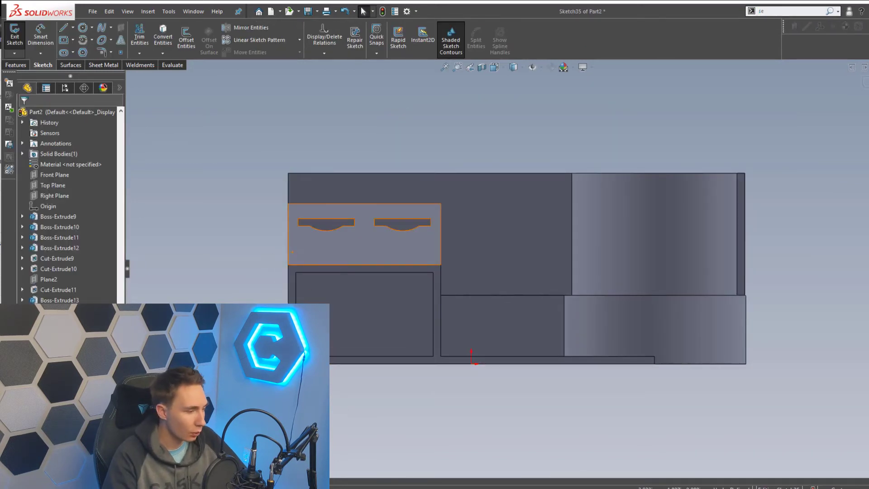
pyautogui.click(296, 313)
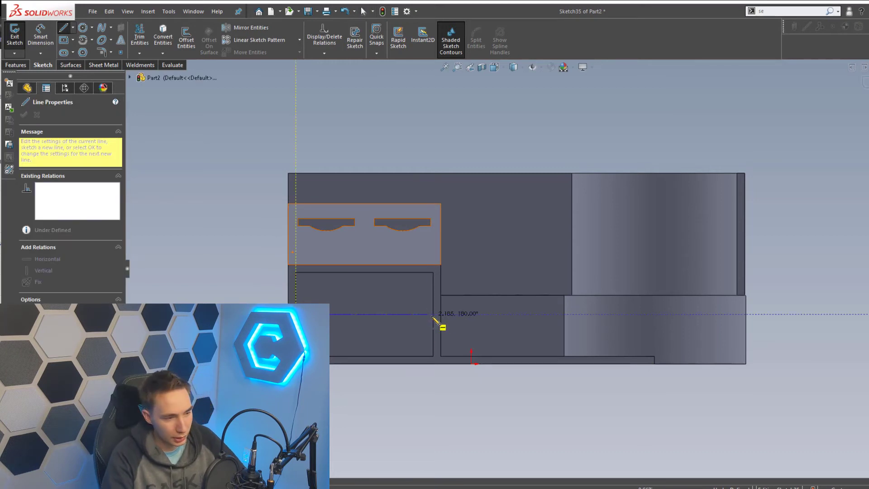
pyautogui.click(433, 313)
pyautogui.press('Escape')
pyautogui.press('f')
# Step: Sketch a small rectangle about 0.22 in tall against the cavity's left edge, straddling the centerline
pyautogui.press('s')
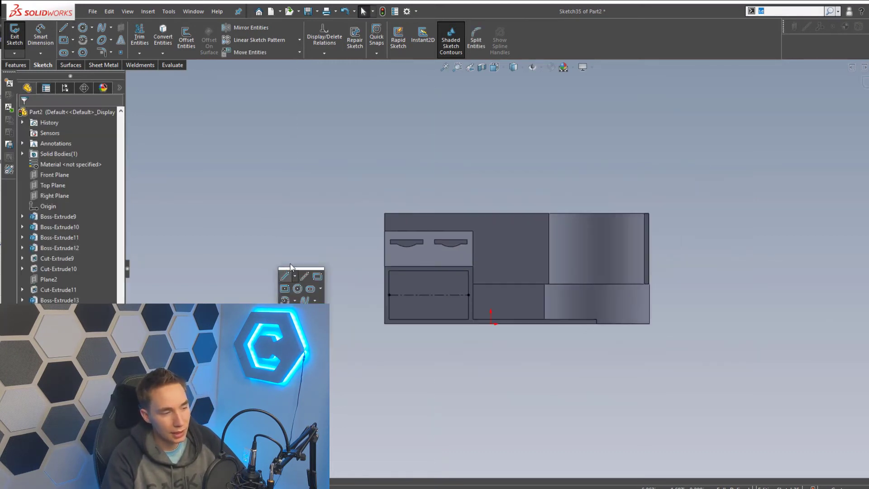
pyautogui.click(318, 277)
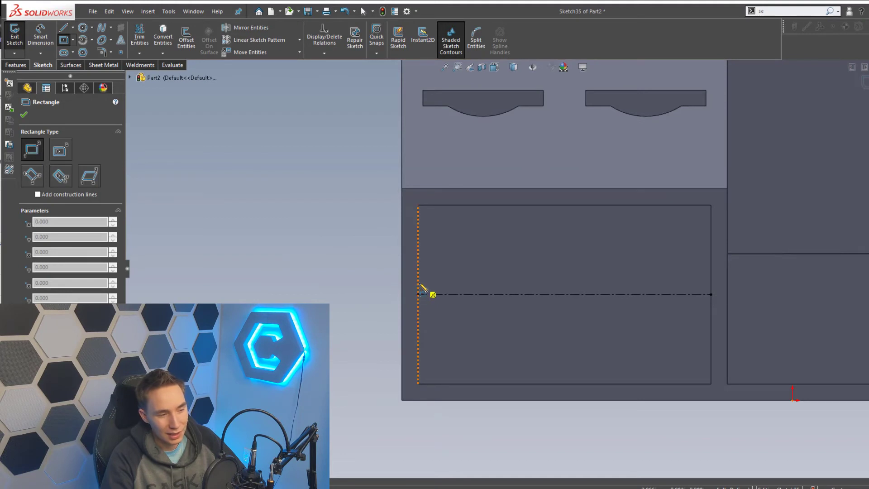
pyautogui.click(419, 283)
pyautogui.click(441, 311)
pyautogui.press('Escape')
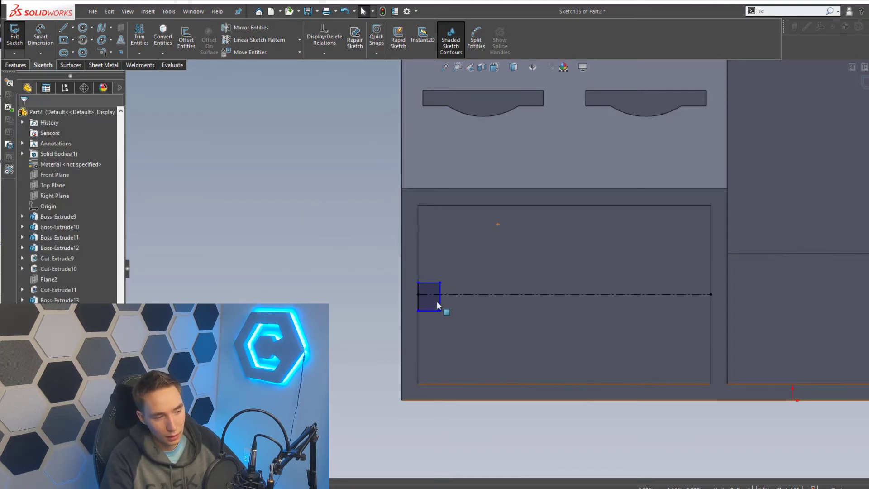
# Step: Make the midpoint of the small rectangle's left side coincident with the horizontal centerline
pyautogui.click(419, 303)
pyautogui.rightClick(419, 302)
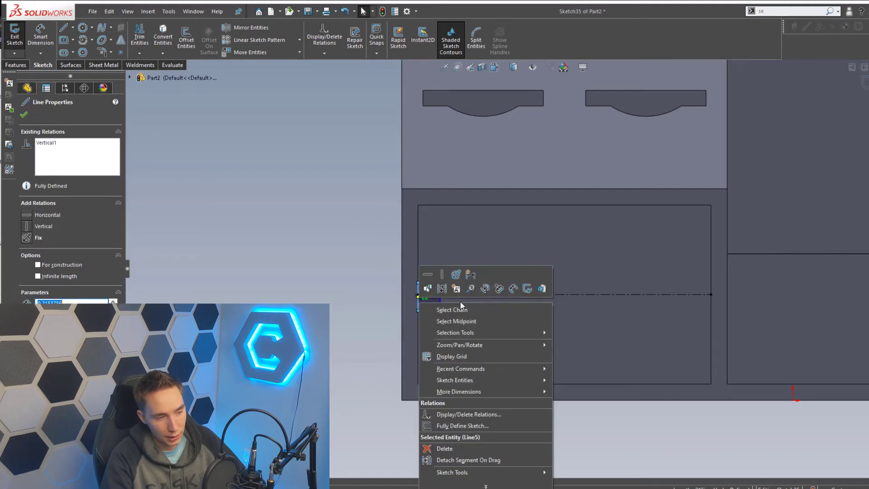
pyautogui.click(443, 321)
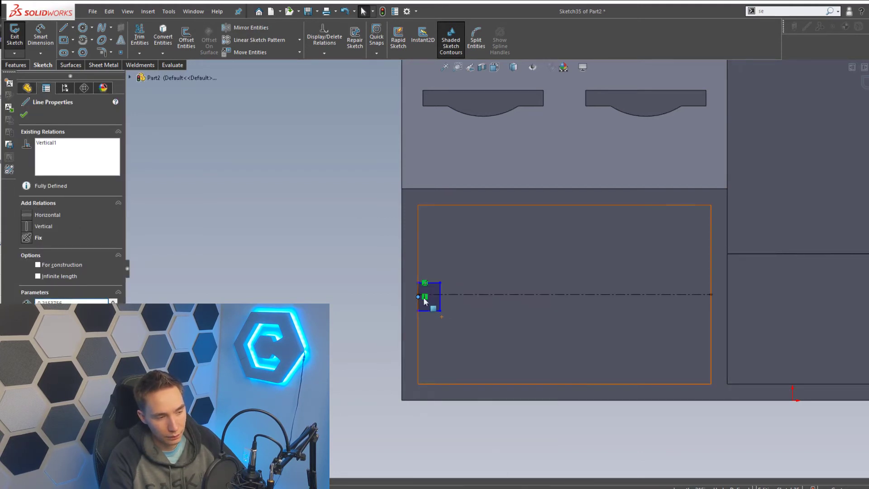
pyautogui.keyDown('ctrl'); pyautogui.click(436, 295); pyautogui.keyUp('ctrl')
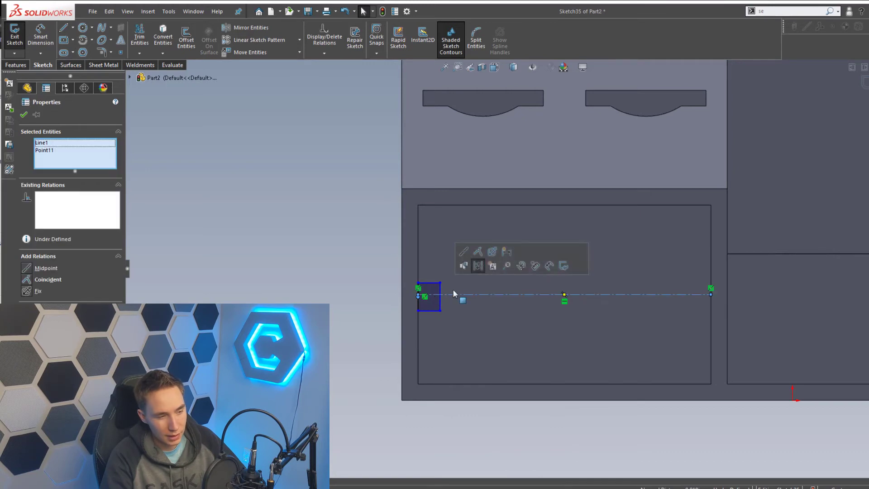
pyautogui.click(478, 252)
pyautogui.click(333, 281)
# Step: Dimension the rectangle's width and the distance from its upper side to the centerline as 0.125 in each
pyautogui.scroll(2, 334, 281)
pyautogui.scroll(-2, 459, 280)
pyautogui.scroll(-2, 504, 275)
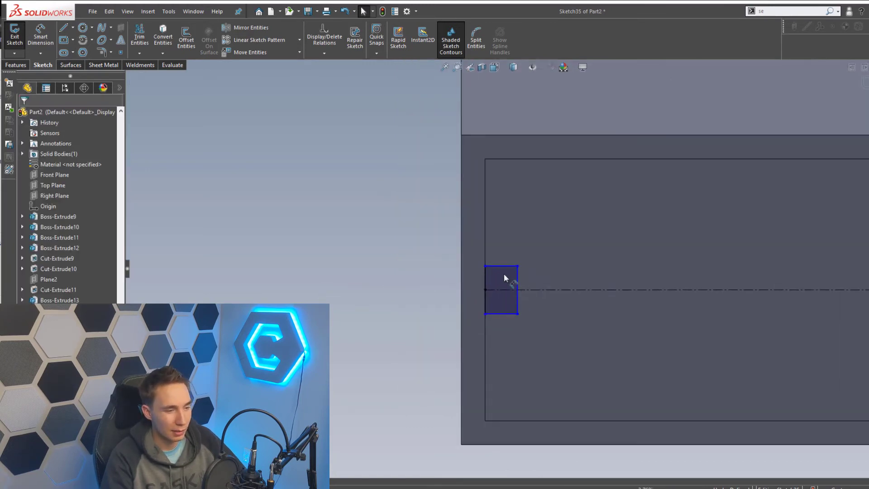
pyautogui.press('d')
pyautogui.click(499, 266)
pyautogui.click(501, 290)
pyautogui.click(407, 273)
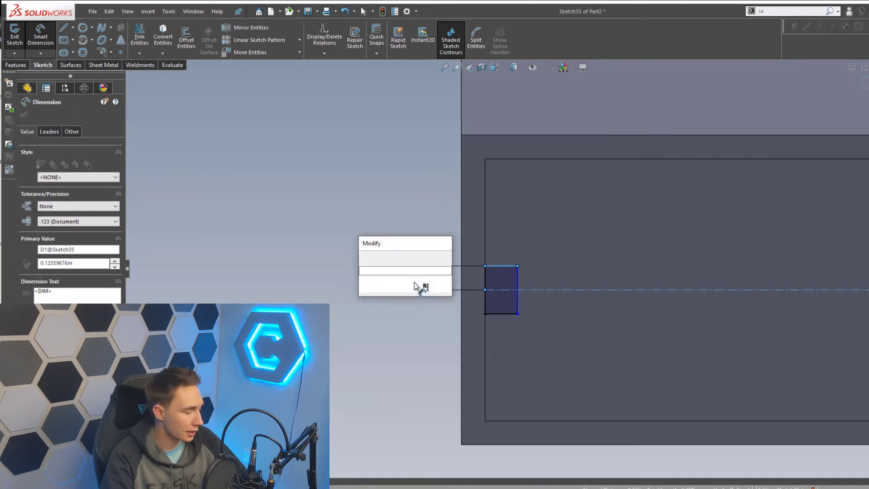
pyautogui.write('.125')
pyautogui.press('Return')
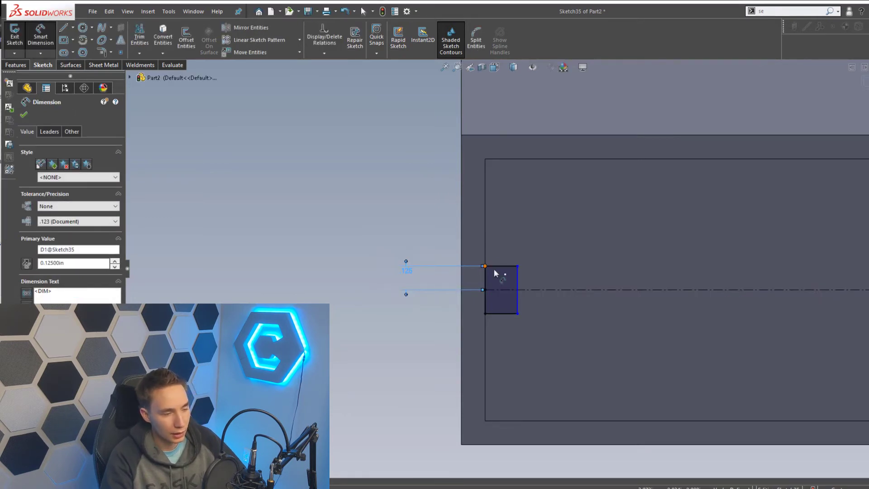
pyautogui.press('Escape')
# Step: Draw a vertical centerline from the horizontal one's midpoint to the cavity's upper edge, and mirror the small rectangle about it
pyautogui.scroll(3, 701, 252)
pyautogui.press('l')
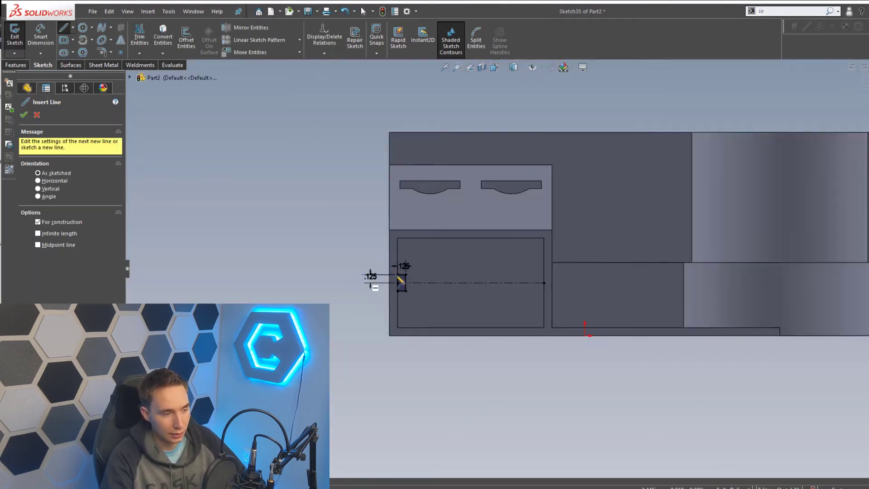
pyautogui.click(584, 290)
pyautogui.click(584, 196)
pyautogui.press('Escape')
pyautogui.click(538, 263)
pyautogui.press('Return')
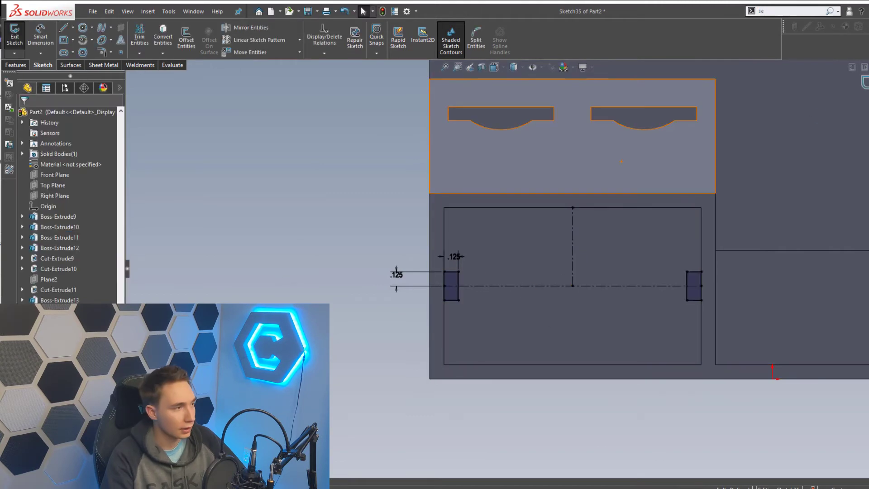
# Step: Extrude both small rectangles back to the cavity's rear face as rails along its side walls
pyautogui.click(76, 172)
pyautogui.moveTo(495, 265); pyautogui.dragTo(696, 254, button='middle')
pyautogui.click(68, 197)
pyautogui.click(552, 280)
pyautogui.click(23, 115)
# Step: In a new sketch on the front block's front face, offset the railed cavity's outline inward by 1/64 in
pyautogui.press('s')
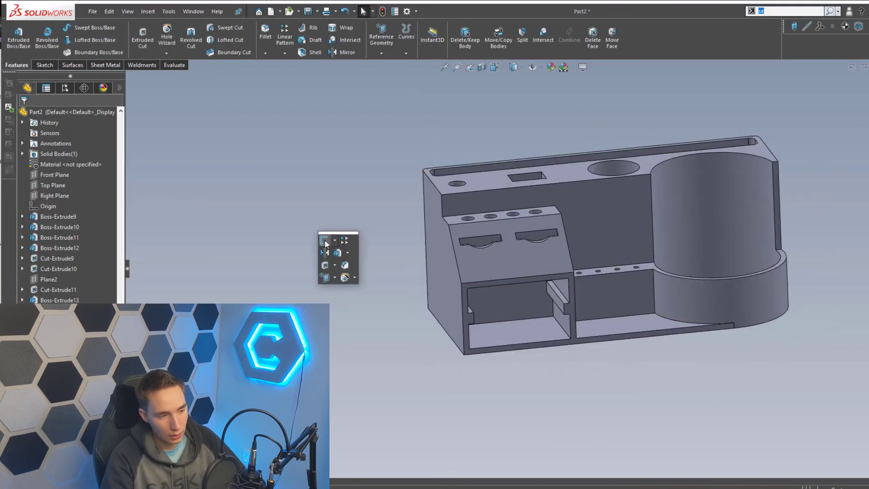
pyautogui.click(326, 241)
pyautogui.scroll(-2, 548, 281)
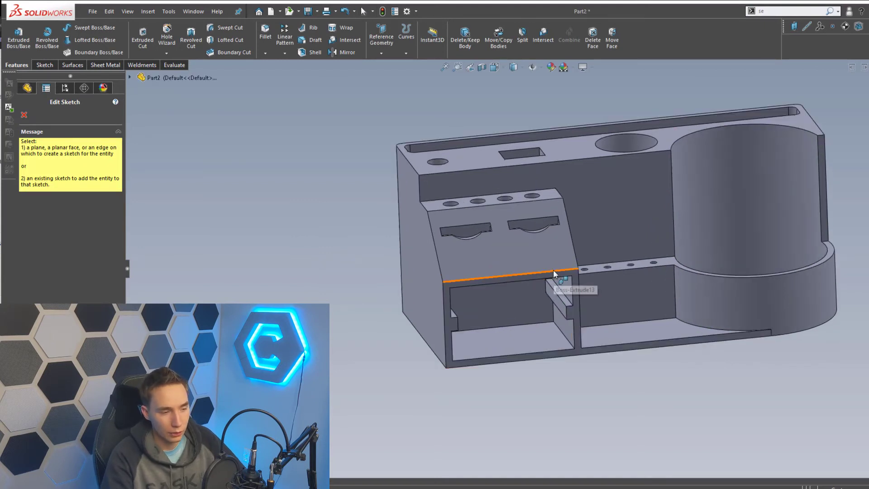
pyautogui.click(542, 276)
pyautogui.doubleClick(688, 394)
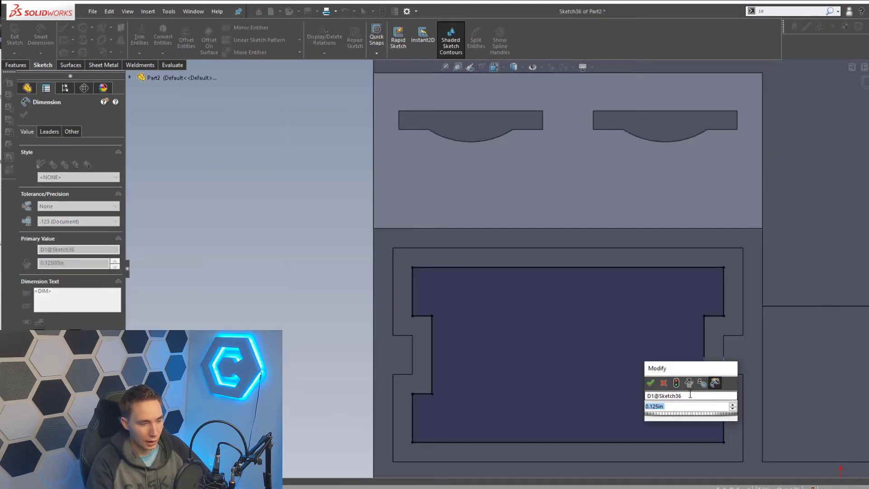
pyautogui.write('=')
pyautogui.write('1')
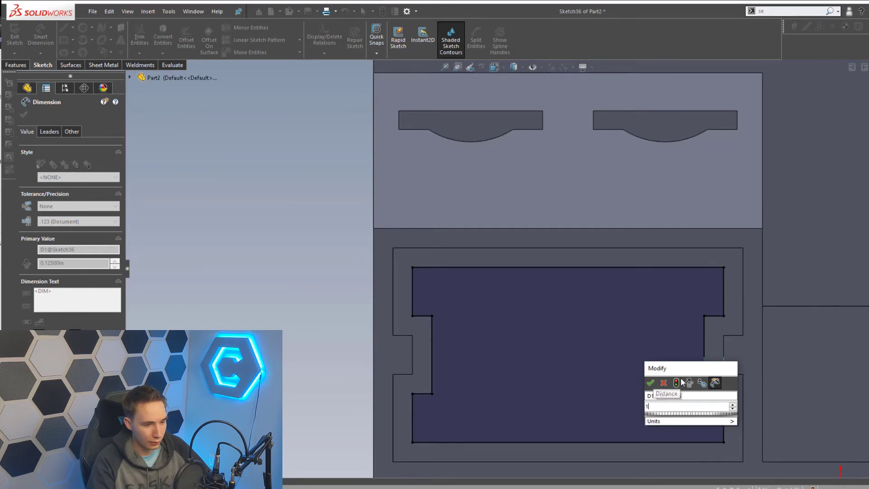
pyautogui.write('/')
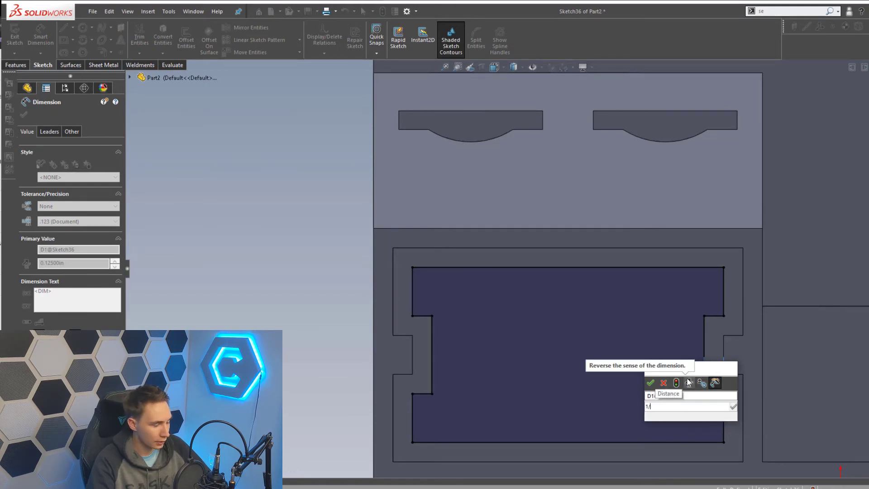
pyautogui.write('64')
pyautogui.press('Return')
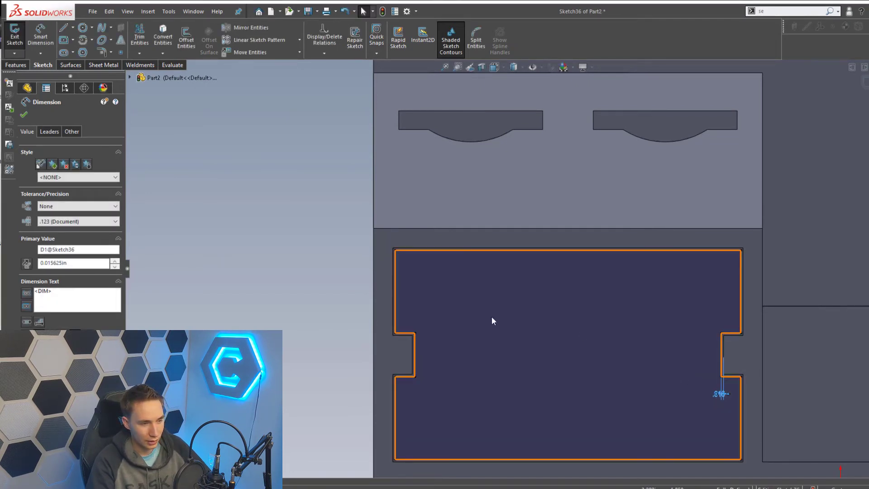
pyautogui.click(238, 242)
# Step: Examine the clearance between the offset outline and the cavity edges around both rails
pyautogui.scroll(-2, 405, 325)
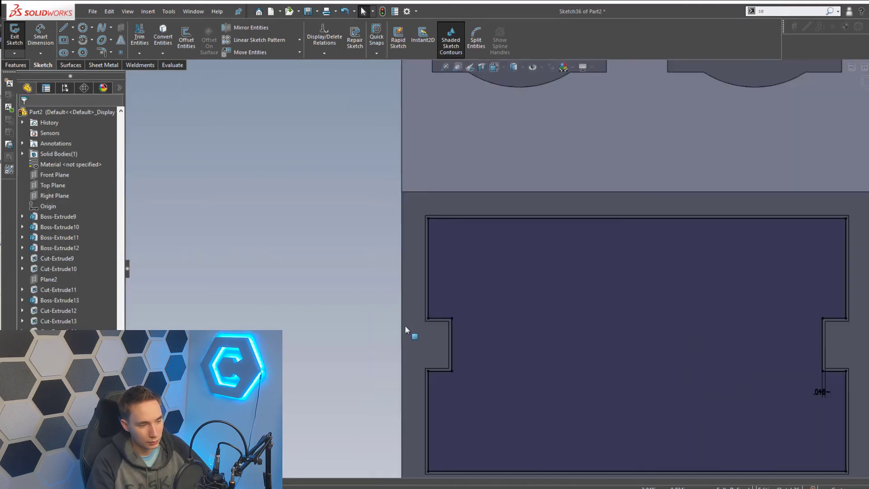
pyautogui.scroll(-3, 501, 317)
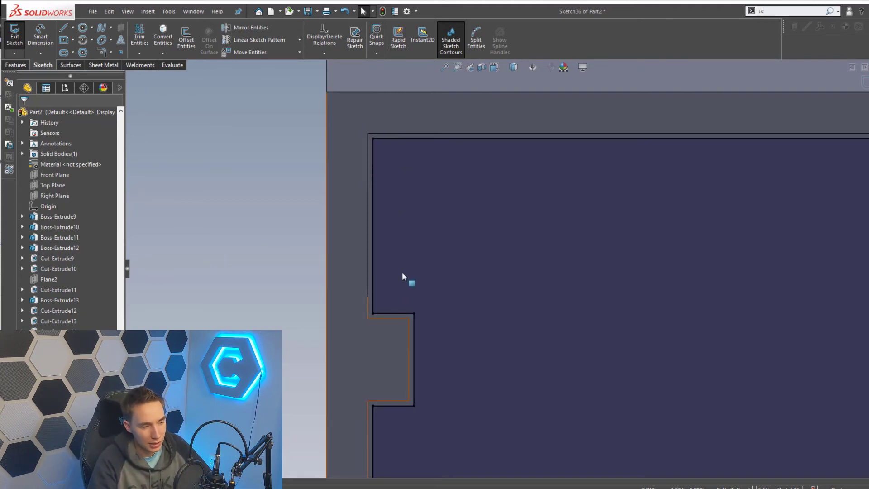
pyautogui.click(397, 313)
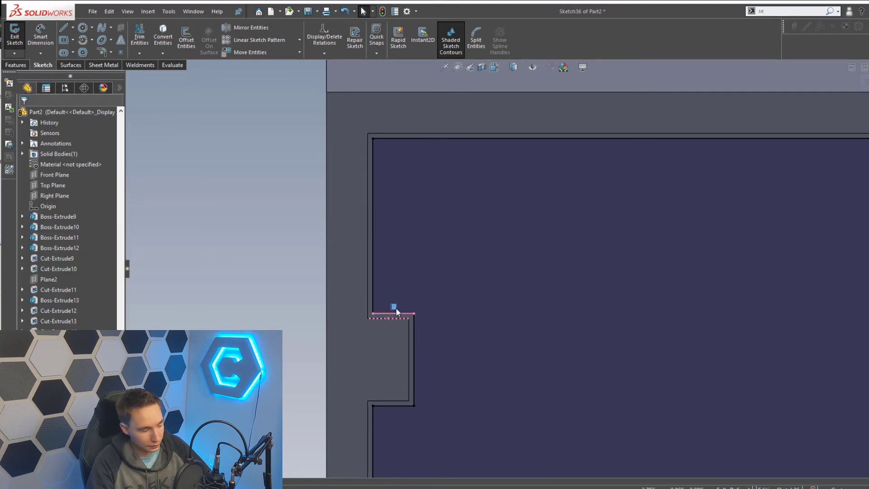
pyautogui.press('Escape')
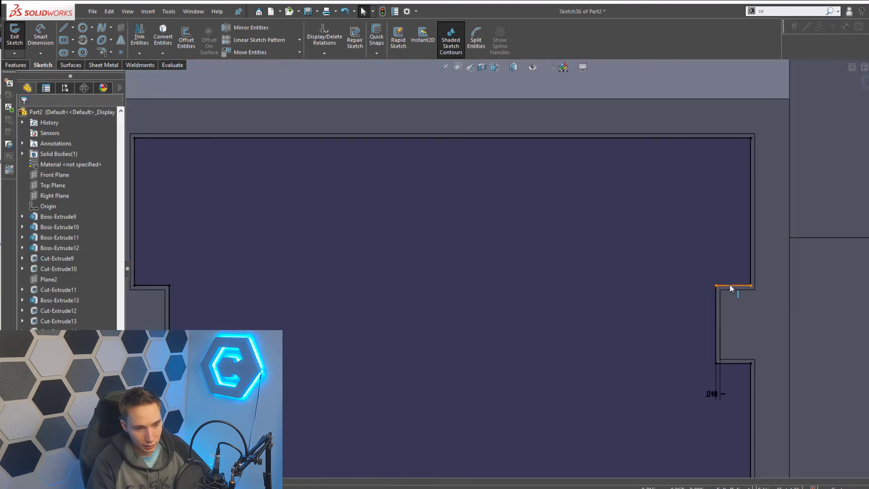
pyautogui.click(730, 285)
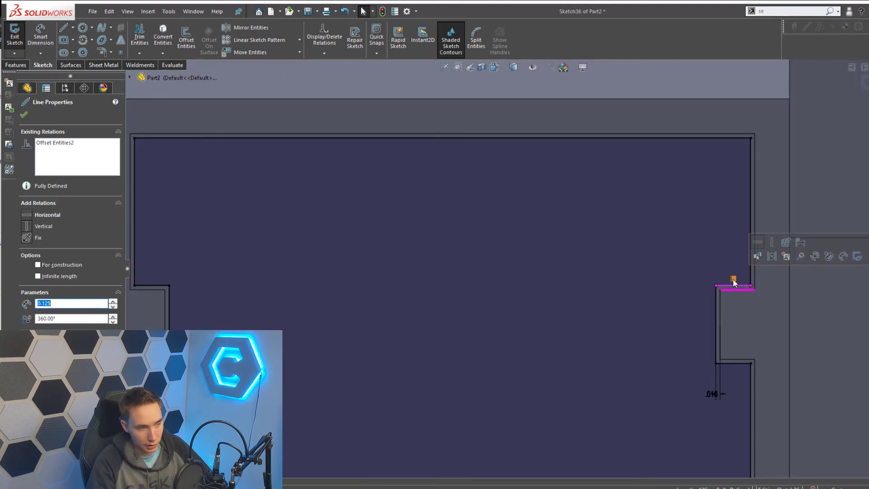
pyautogui.press('Escape')
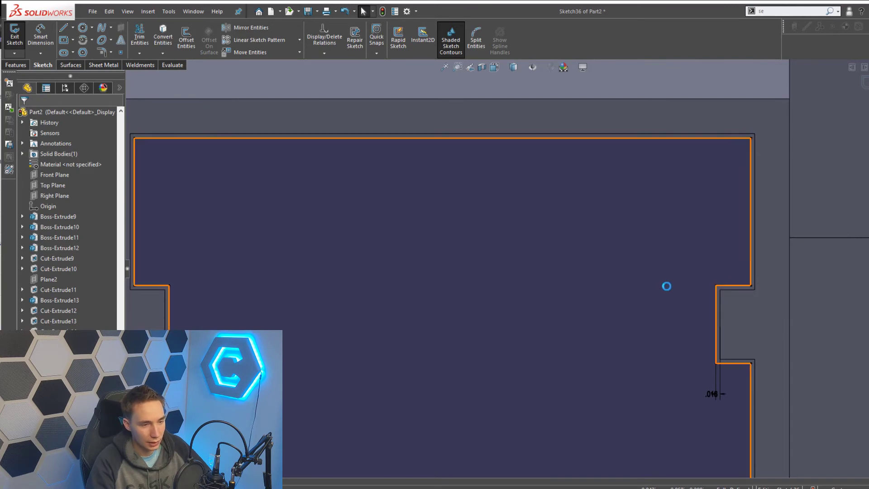
pyautogui.scroll(4, 338, 281)
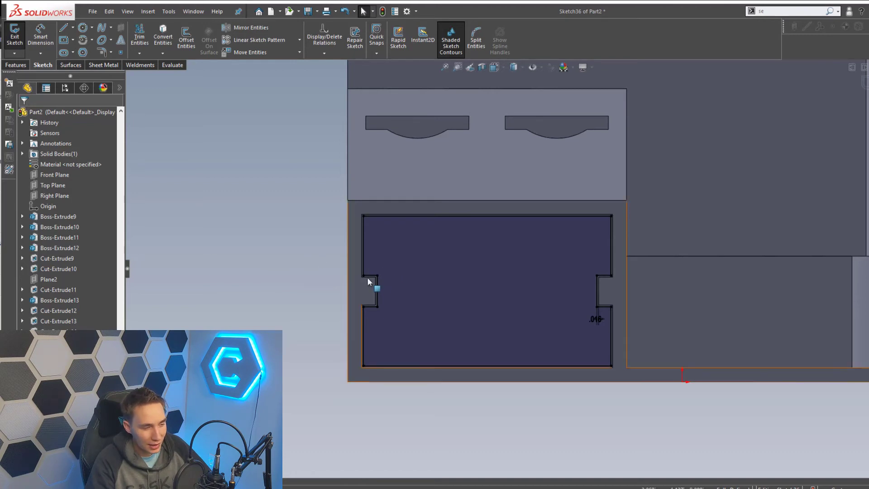
# Step: Try to dimension the gap between the offset profile's notch line and the left rail's upper edge
pyautogui.scroll(-4, 372, 278)
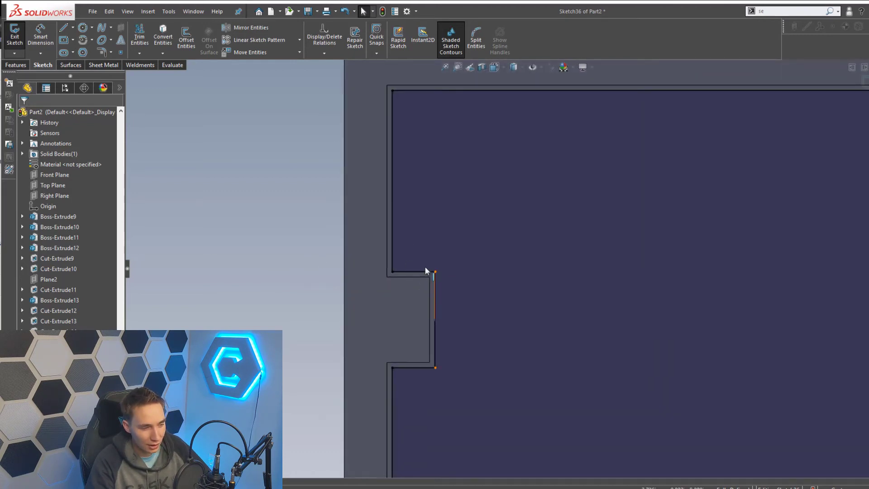
pyautogui.scroll(-2, 402, 268)
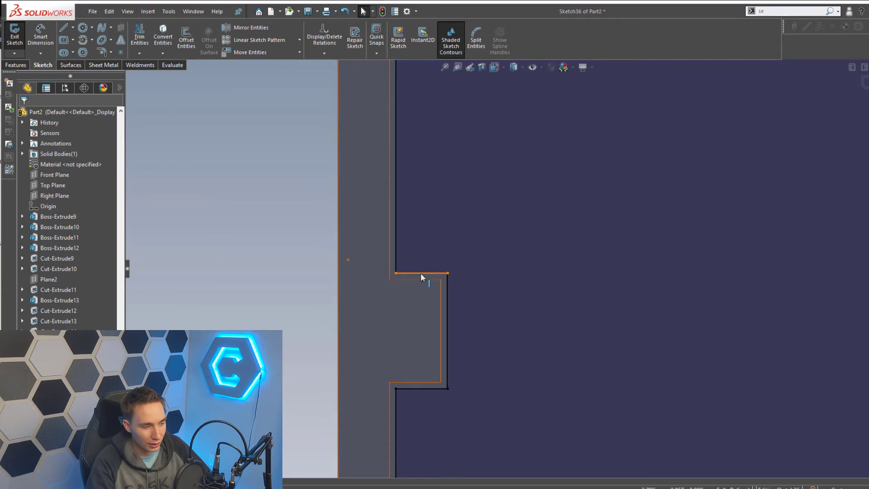
pyautogui.press('d')
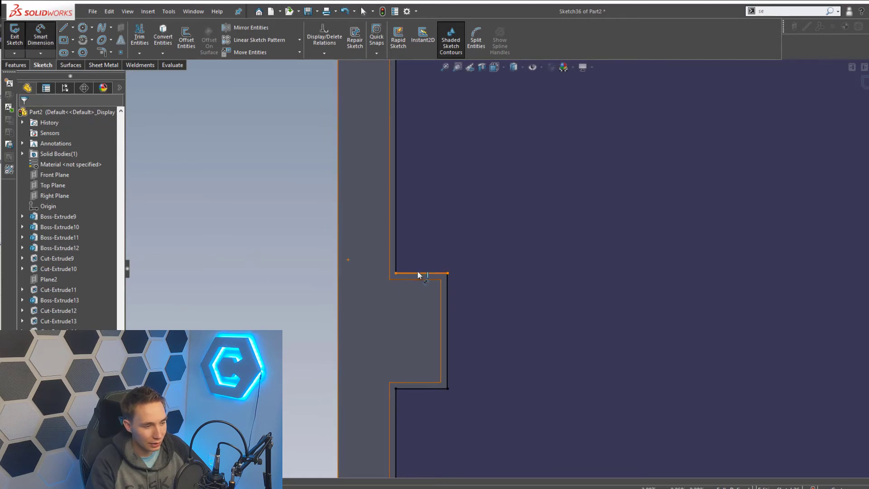
pyautogui.click(417, 272)
pyautogui.click(417, 279)
pyautogui.click(272, 237)
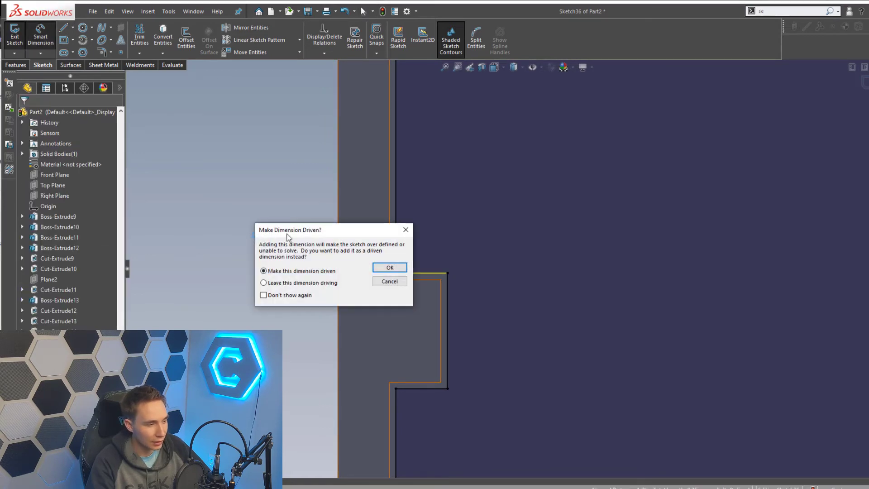
pyautogui.click(389, 281)
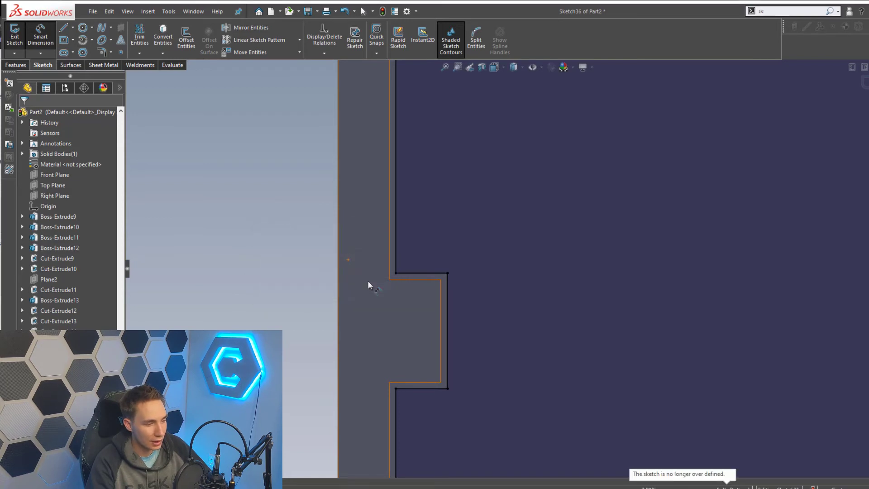
pyautogui.press('Escape')
# Step: Move the left notch's upper line upward, away from the rail's upper edge
pyautogui.moveTo(424, 274); pyautogui.dragTo(445, 220)
pyautogui.click(311, 248)
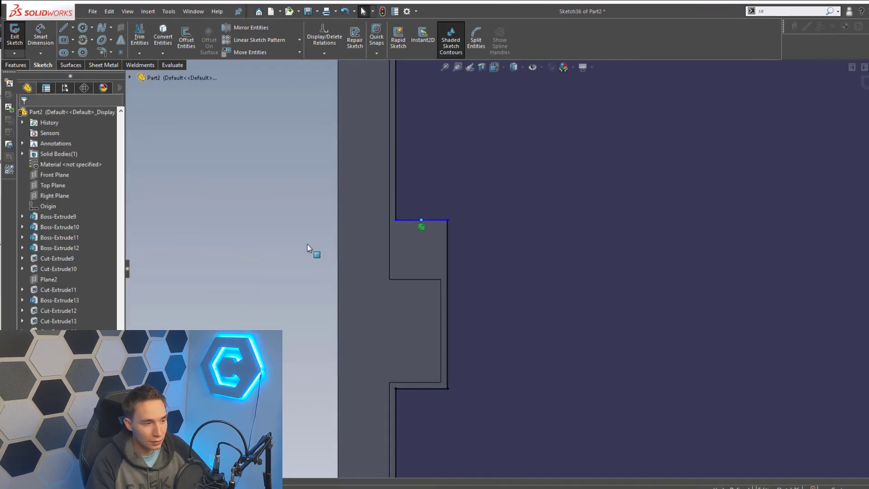
# Step: Dimension the distance from the moved notch line to the left rail's upper edge, and delete that dimension
pyautogui.press('d')
pyautogui.click(412, 219)
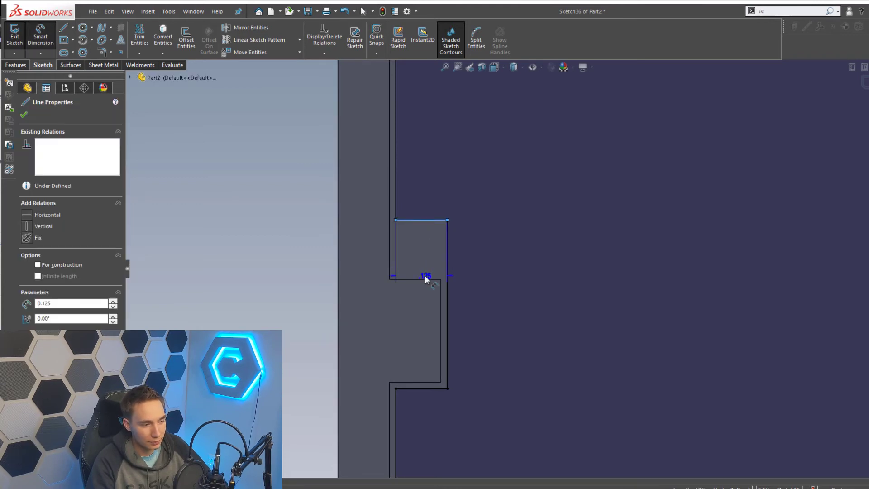
pyautogui.click(426, 279)
pyautogui.click(290, 261)
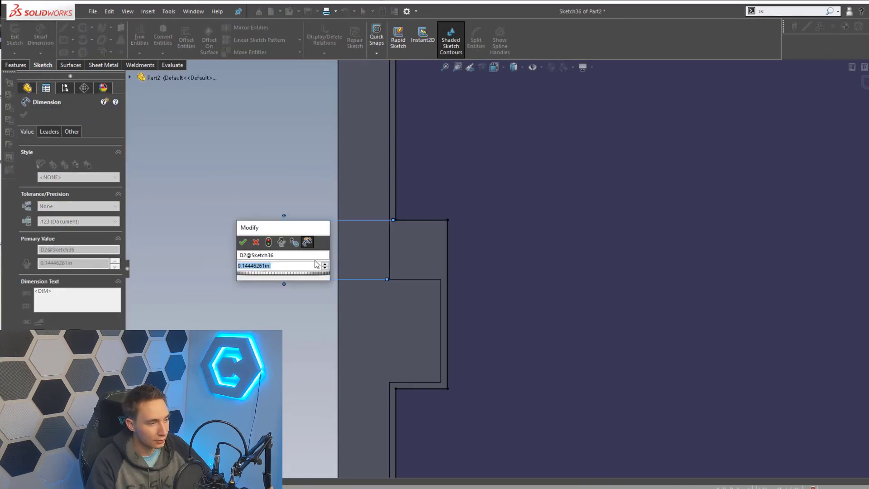
pyautogui.press('Return')
pyautogui.press('Delete')
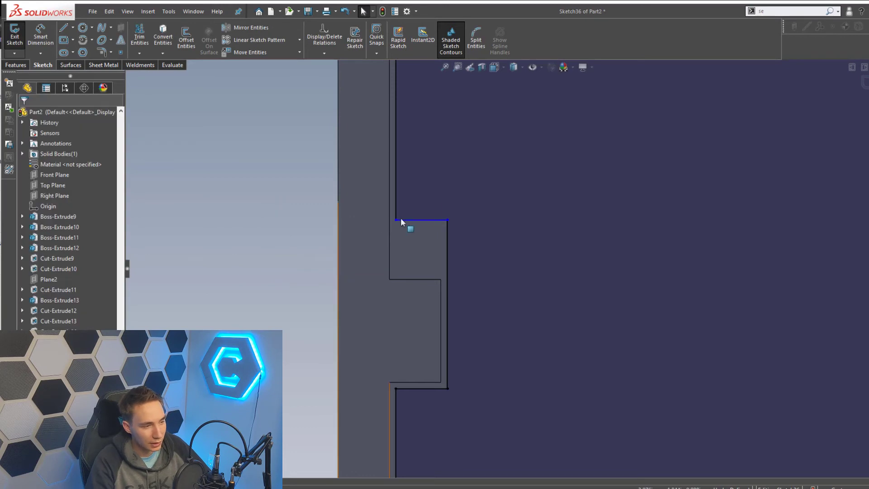
# Step: Make the left notch's upper line collinear with the left rail's upper edge
pyautogui.click(413, 221)
pyautogui.keyDown('ctrl'); pyautogui.click(413, 281); pyautogui.keyUp('ctrl')
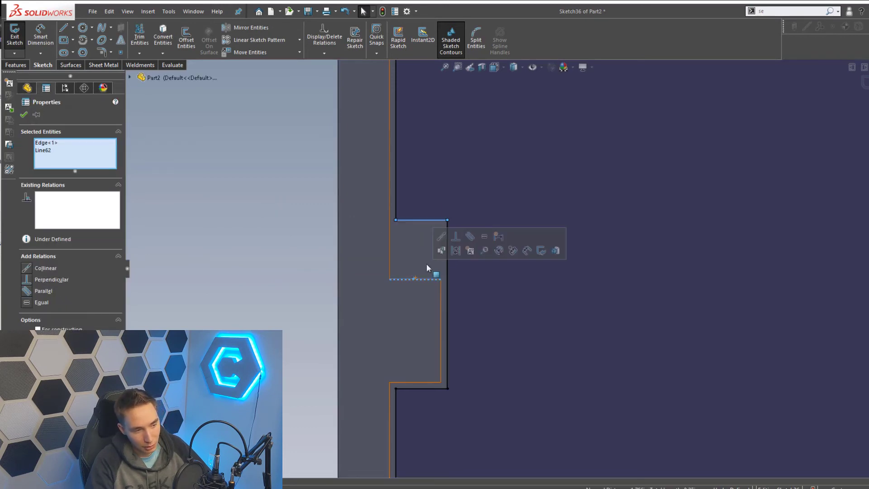
pyautogui.click(439, 246)
pyautogui.click(284, 257)
# Step: Move the right notch's upper line off its offset position and make it collinear with the right rail's upper edge
pyautogui.scroll(3, 662, 260)
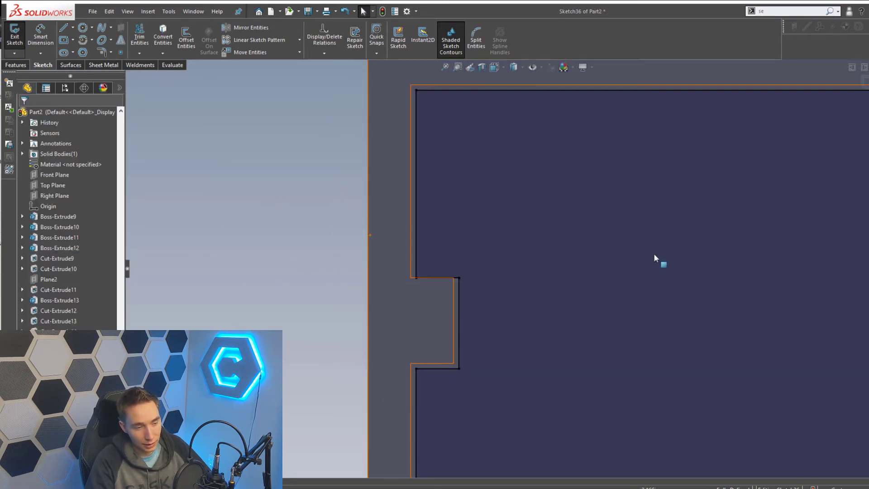
pyautogui.scroll(-5, 656, 267)
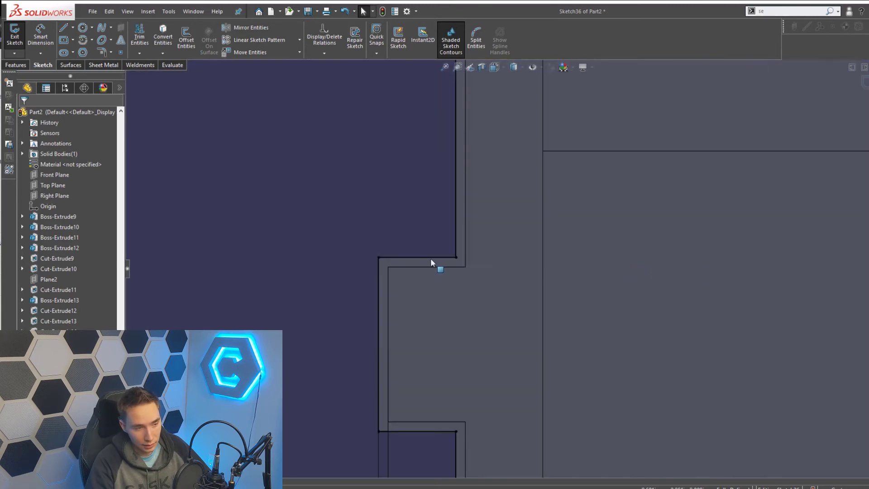
pyautogui.moveTo(431, 259)
pyautogui.mouseDown()
pyautogui.moveTo(419, 194)
pyautogui.moveTo(414, 253)
pyautogui.moveTo(385, 248)
pyautogui.mouseUp()
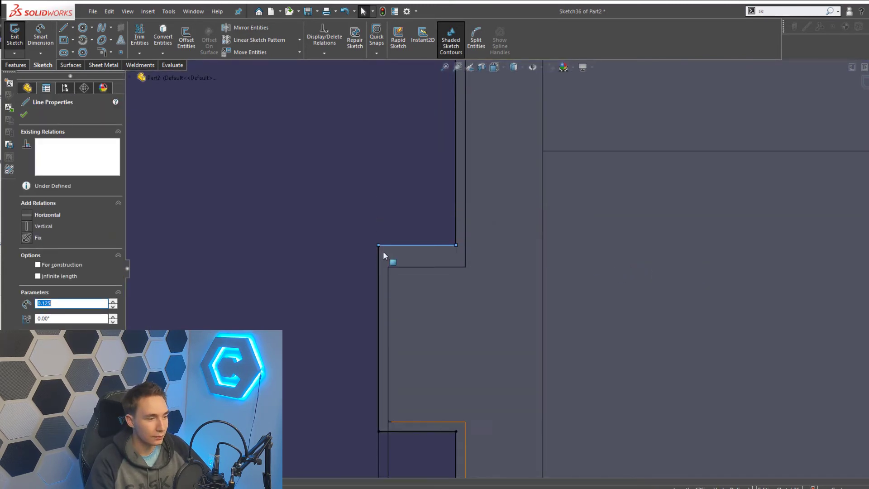
pyautogui.press('Escape')
pyautogui.click(416, 247)
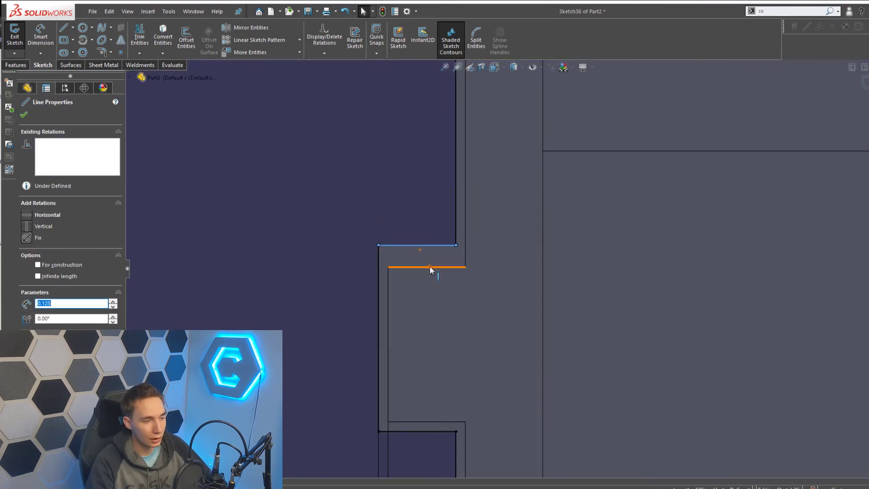
pyautogui.keyDown('ctrl'); pyautogui.click(430, 266); pyautogui.keyUp('ctrl')
pyautogui.click(456, 235)
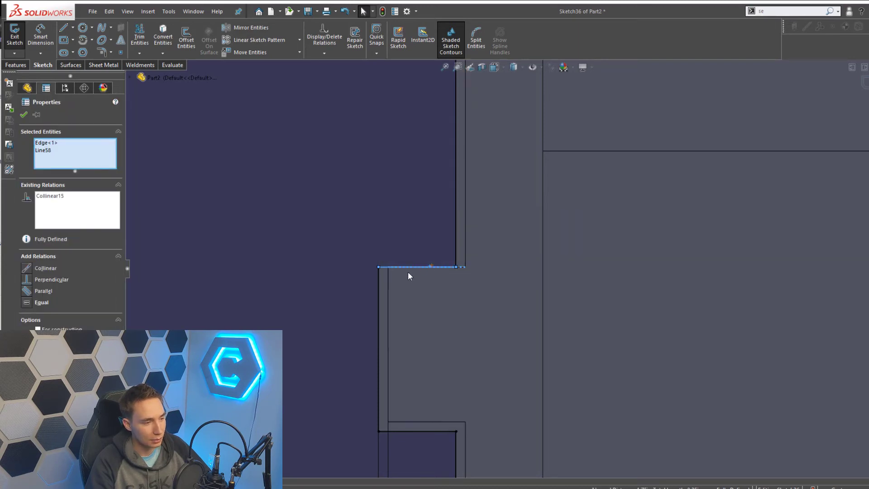
pyautogui.scroll(6, 408, 272)
# Step: Copy the finished insert profile sketch and create a new document from the CV Part template
pyautogui.press('Escape')
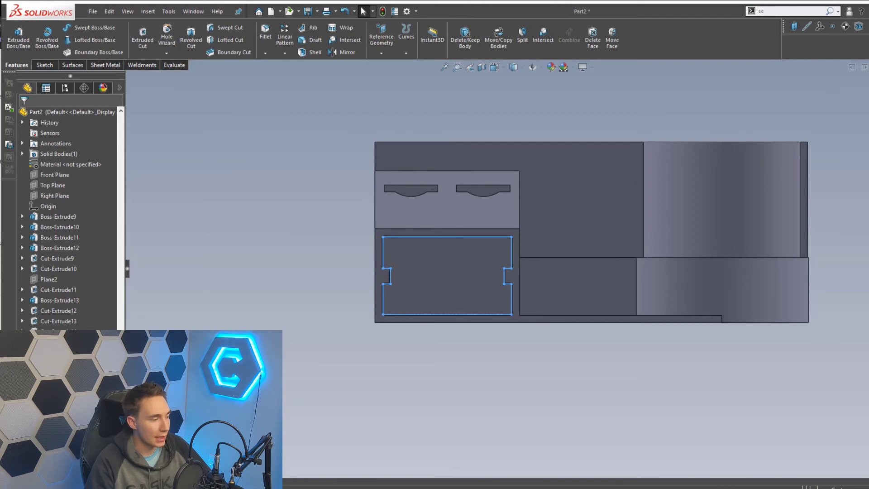
pyautogui.press('Escape')
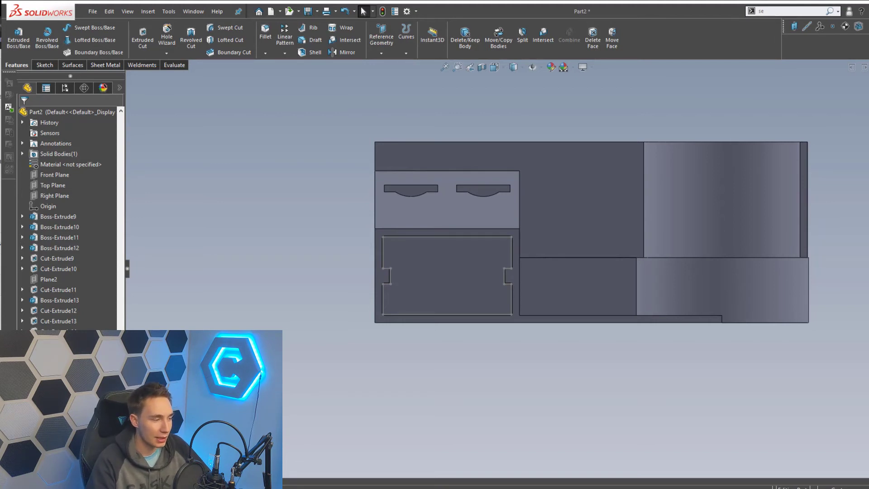
pyautogui.click(54, 407)
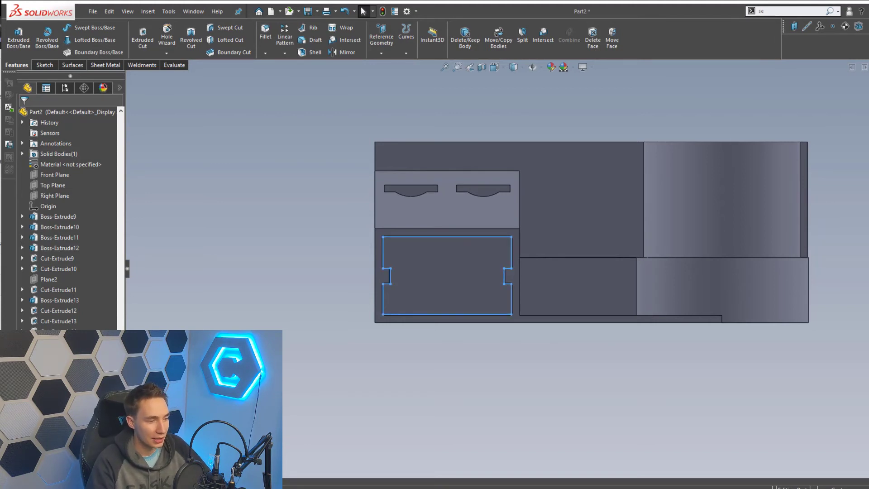
pyautogui.click(335, 425)
pyautogui.click(94, 10)
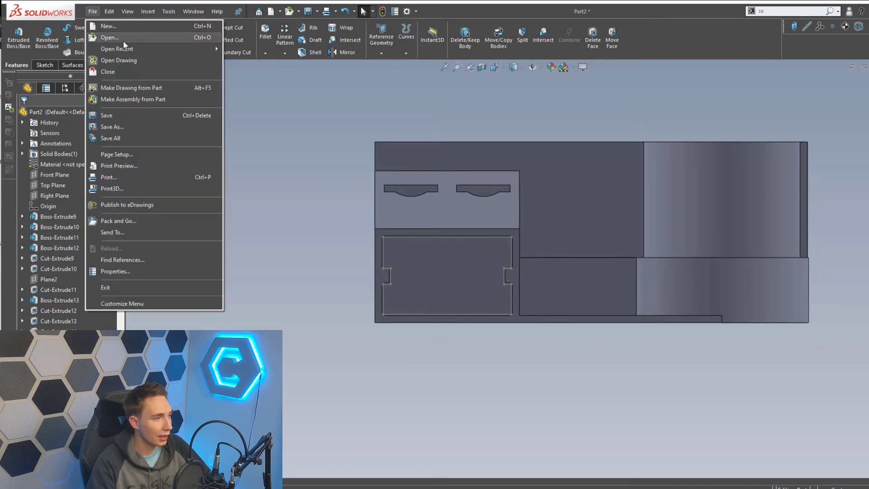
pyautogui.click(126, 28)
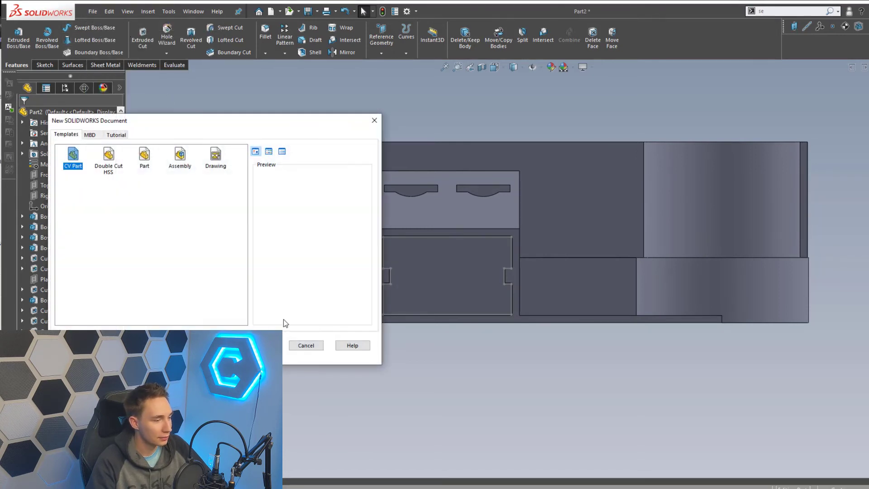
pyautogui.click(260, 345)
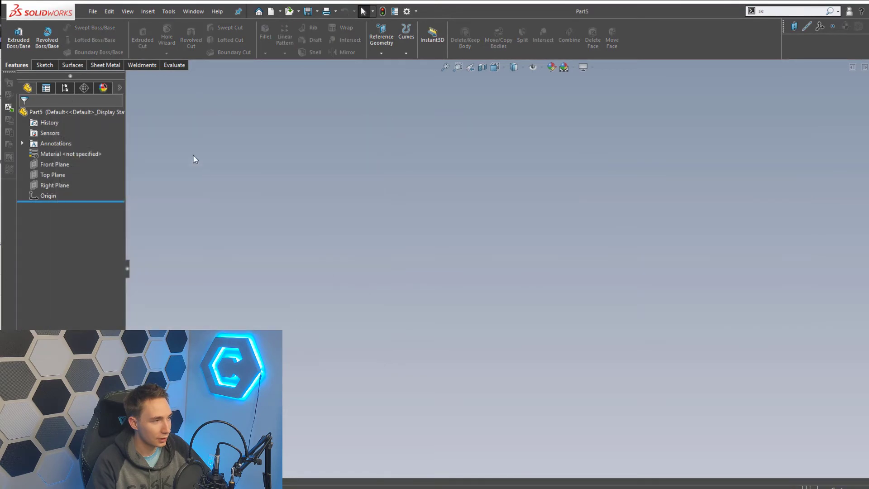
# Step: Start a sketch on the Front Plane and paste the copied insert profile into it
pyautogui.click(38, 67)
pyautogui.click(15, 30)
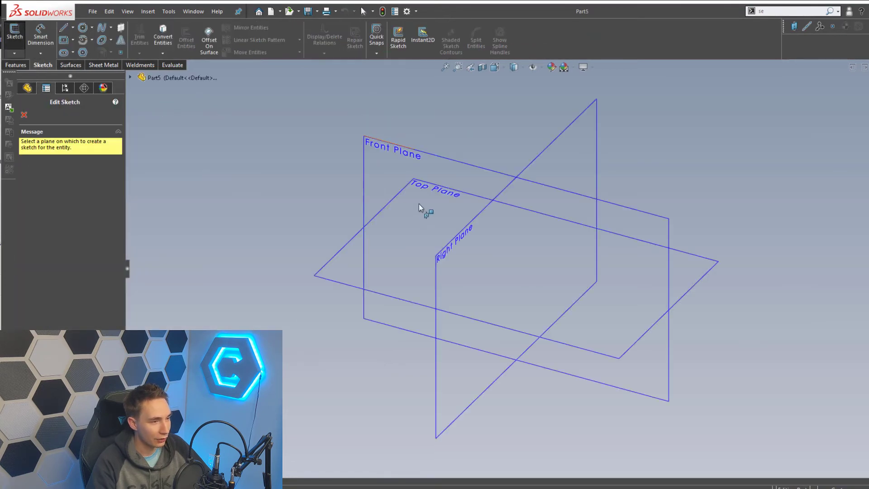
pyautogui.click(397, 172)
pyautogui.hotkey('ctrl', 'v')
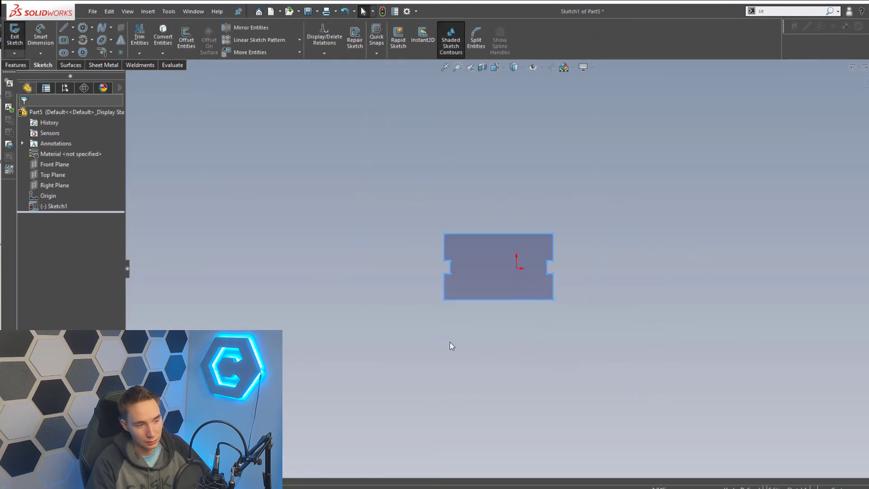
# Step: Draw a vertical centerline between the midpoints of the profile's upper and lower edges
pyautogui.scroll(-3, 421, 214)
pyautogui.press('s')
pyautogui.click(434, 210)
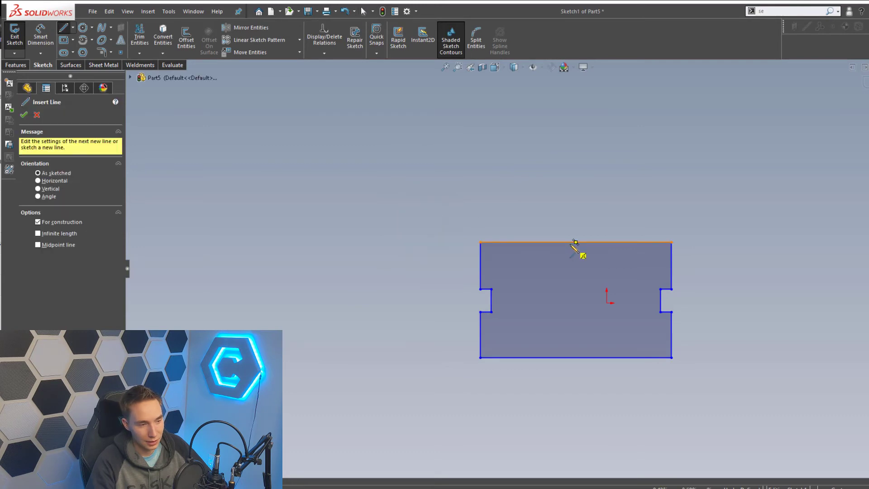
pyautogui.click(576, 242)
pyautogui.click(575, 358)
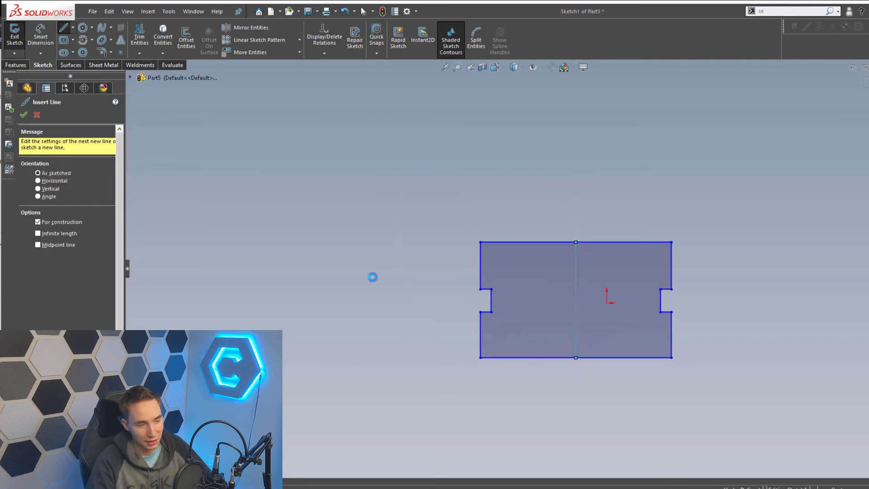
pyautogui.press('Escape')
# Step: Draw a horizontal centerline between the midpoints of the two side notches' inner edges
pyautogui.press('s')
pyautogui.click(399, 284)
pyautogui.click(491, 300)
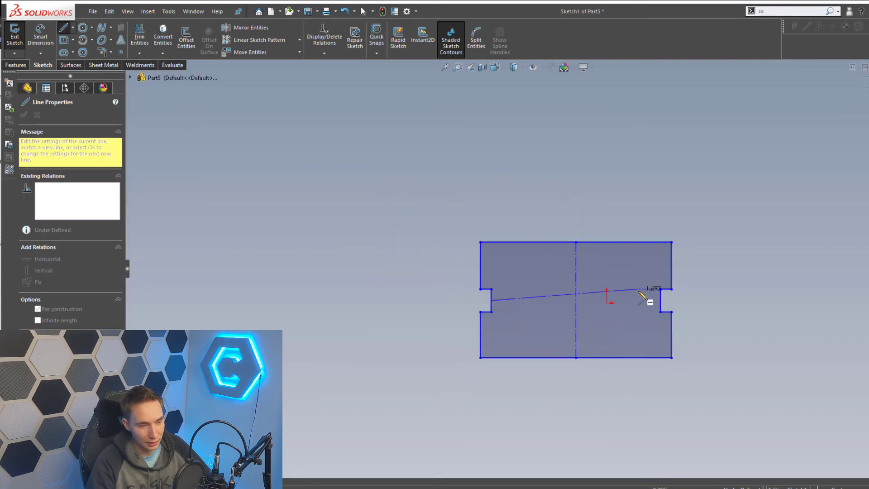
pyautogui.click(660, 300)
pyautogui.press('Escape')
# Step: Run Fully Define Sketch with the vertical centerline as horizontal baseline, and reposition the horizontal centerline's vertical dimension clear of the others
pyautogui.hotkey('ctrl', 'a')
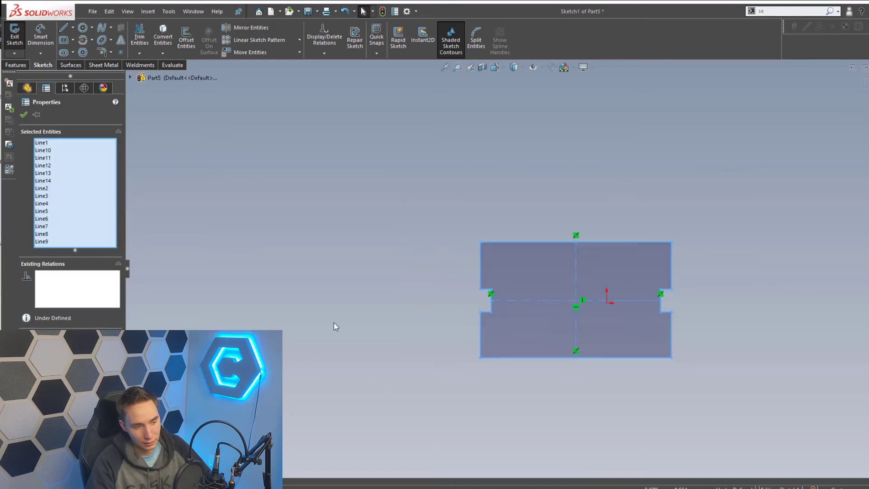
pyautogui.rightClick(550, 181)
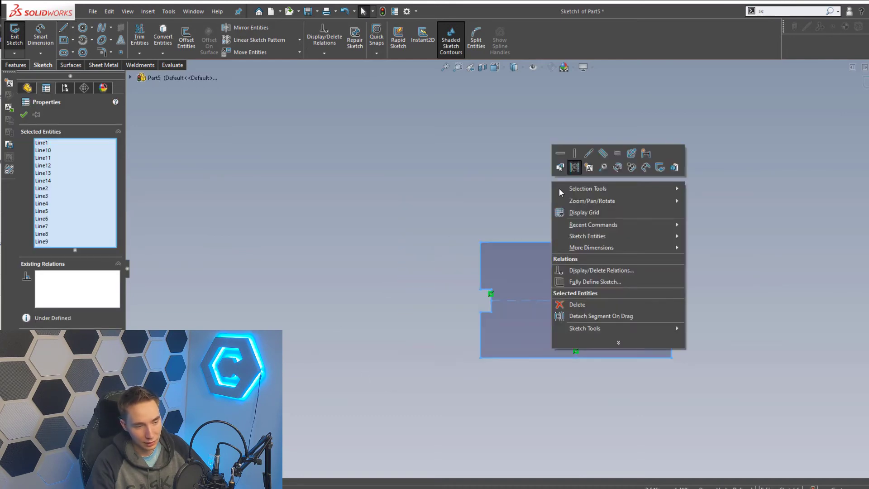
pyautogui.click(616, 281)
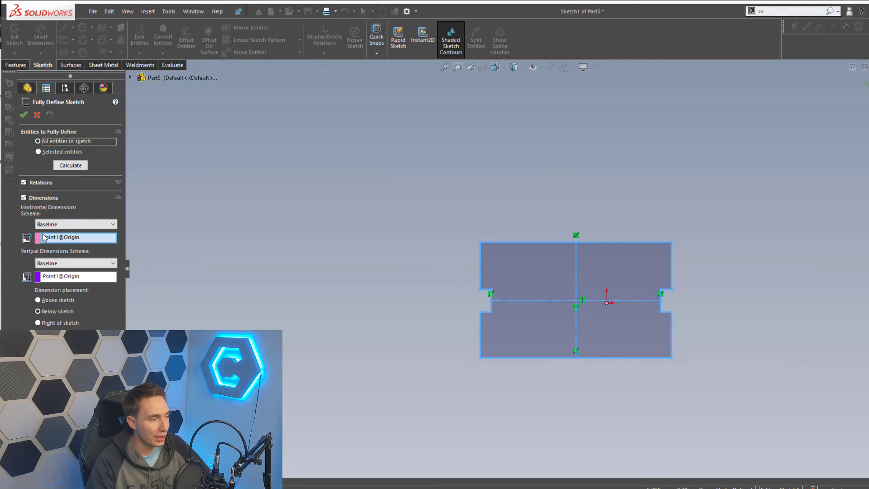
pyautogui.click(59, 239)
pyautogui.click(577, 273)
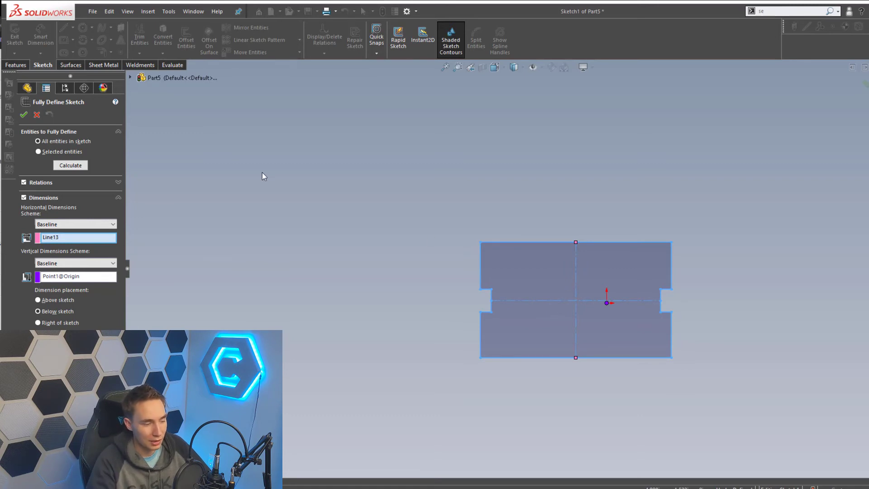
pyautogui.click(23, 116)
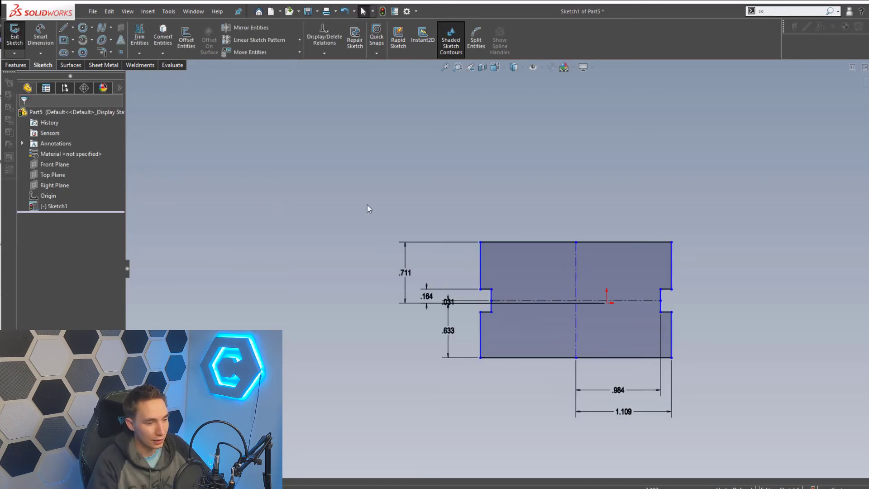
pyautogui.moveTo(450, 309); pyautogui.dragTo(428, 375)
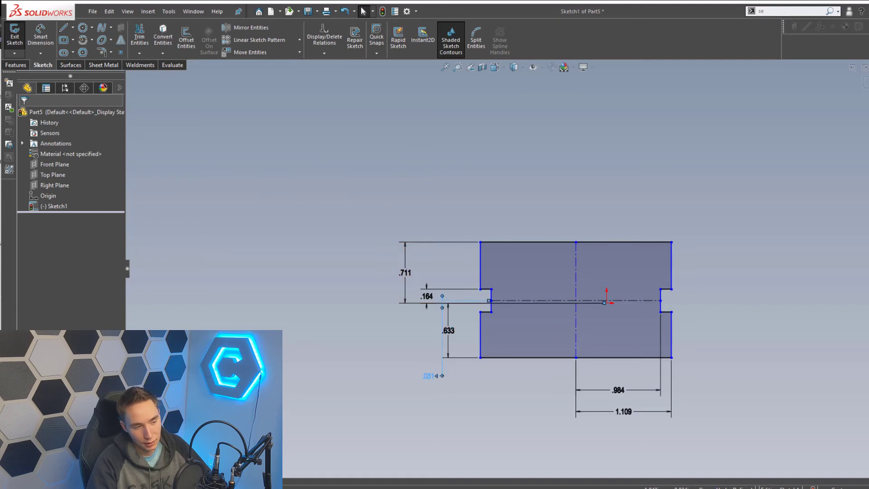
# Step: Try to constrain the vertical centerline to the origin, and undo the relation
pyautogui.click(575, 334)
pyautogui.rightClick(578, 333)
pyautogui.click(634, 341)
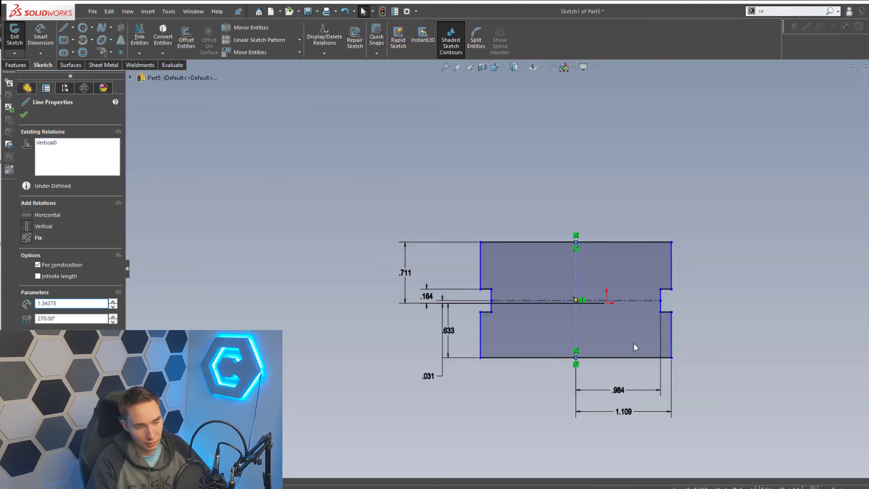
pyautogui.keyDown('ctrl'); pyautogui.click(607, 302); pyautogui.keyUp('ctrl')
pyautogui.click(664, 261)
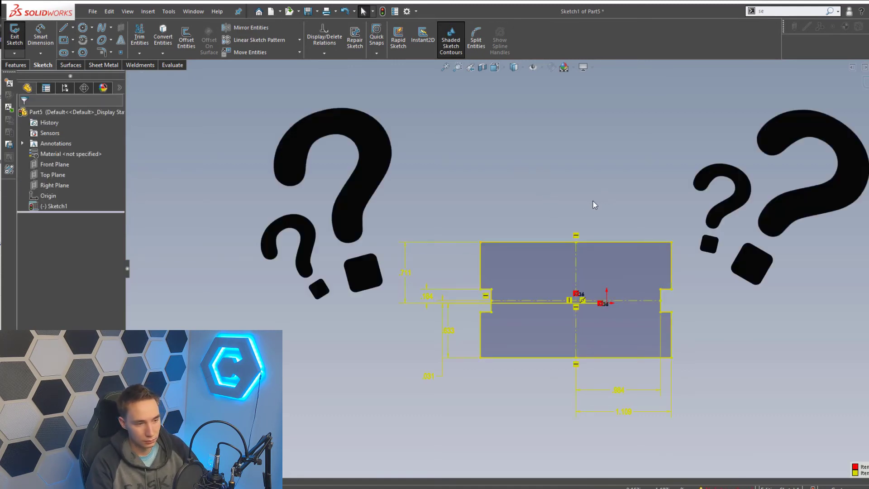
pyautogui.hotkey('ctrl', 'z')
# Step: Delete all the automatically generated horizontal and vertical dimensions from the notched profile sketch
pyautogui.click(452, 313)
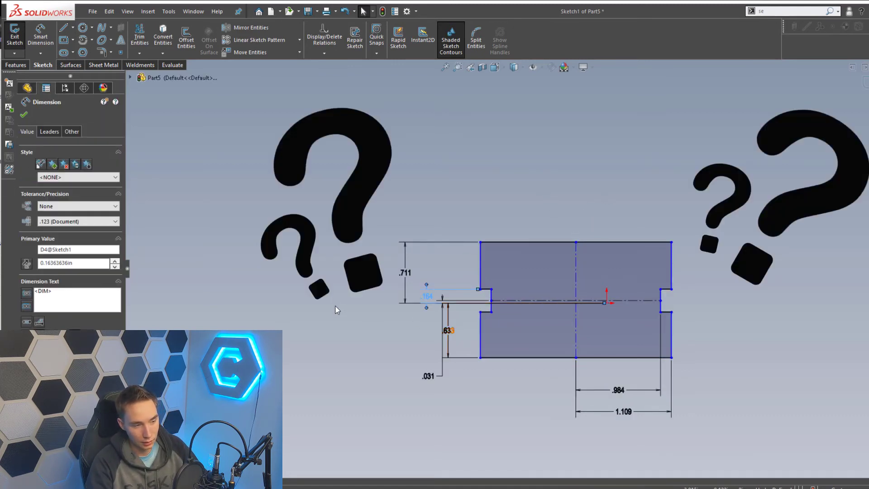
pyautogui.moveTo(343, 218); pyautogui.dragTo(461, 396)
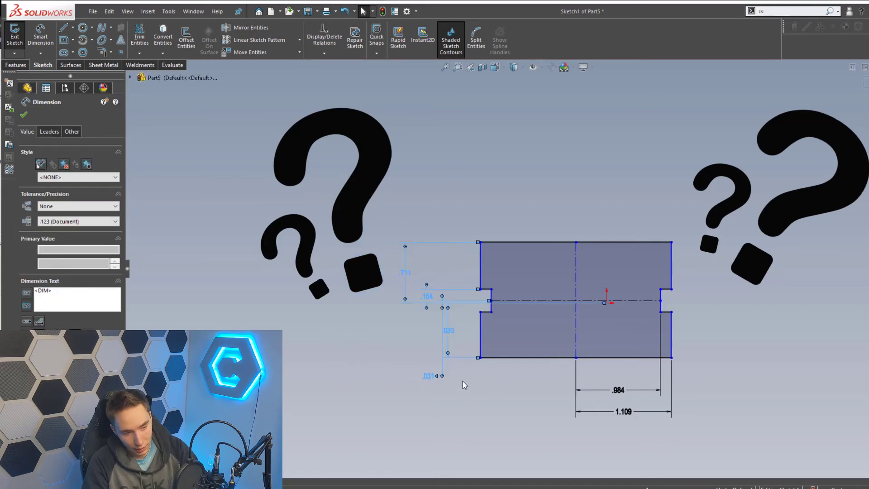
pyautogui.press('Delete')
pyautogui.moveTo(801, 361); pyautogui.dragTo(566, 445)
pyautogui.press('Delete')
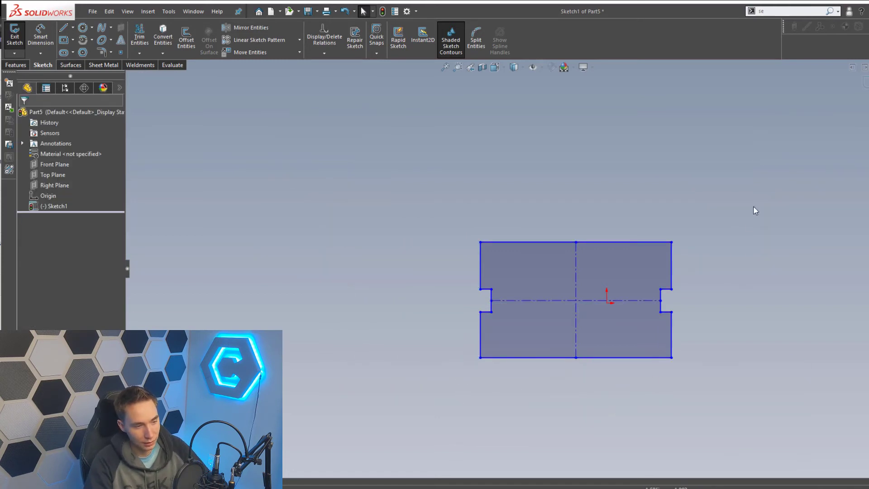
# Step: Run Fully Define Sketch on the whole profile with the vertical centerline as horizontal baseline and the horizontal centerline as vertical baseline
pyautogui.moveTo(755, 211); pyautogui.dragTo(383, 423)
pyautogui.rightClick(664, 190)
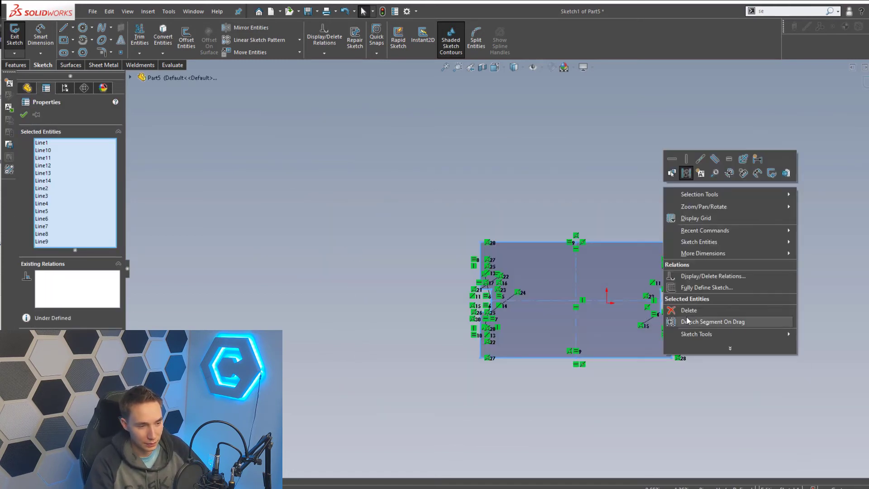
pyautogui.click(701, 288)
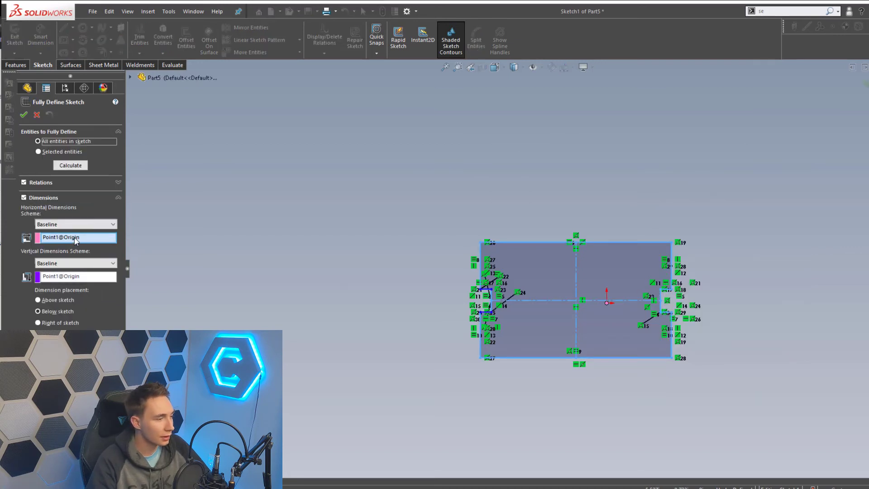
pyautogui.click(75, 238)
pyautogui.click(577, 292)
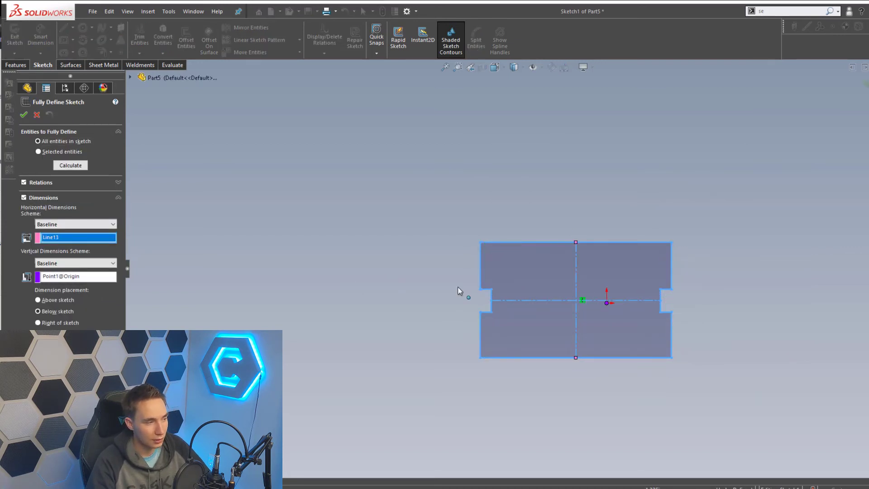
pyautogui.click(82, 278)
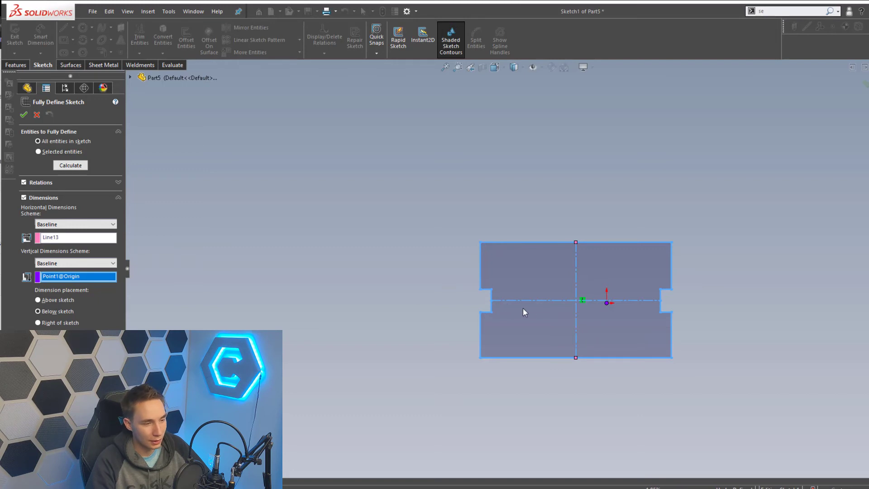
pyautogui.click(556, 300)
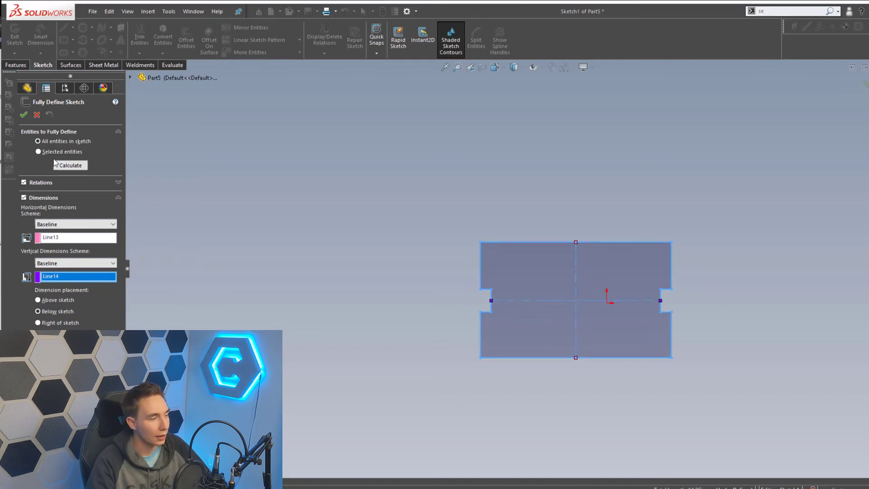
pyautogui.click(24, 115)
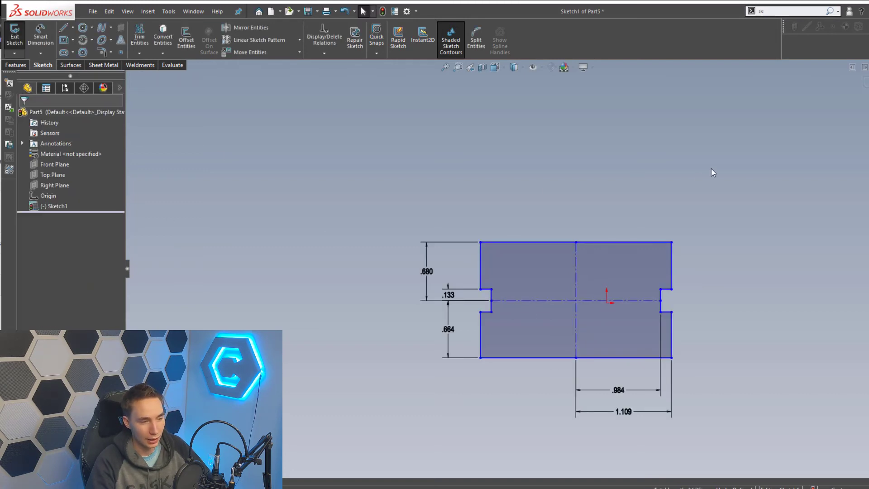
# Step: Make the vertical centerline's midpoint coincident with the sketch origin
pyautogui.rightClick(577, 287)
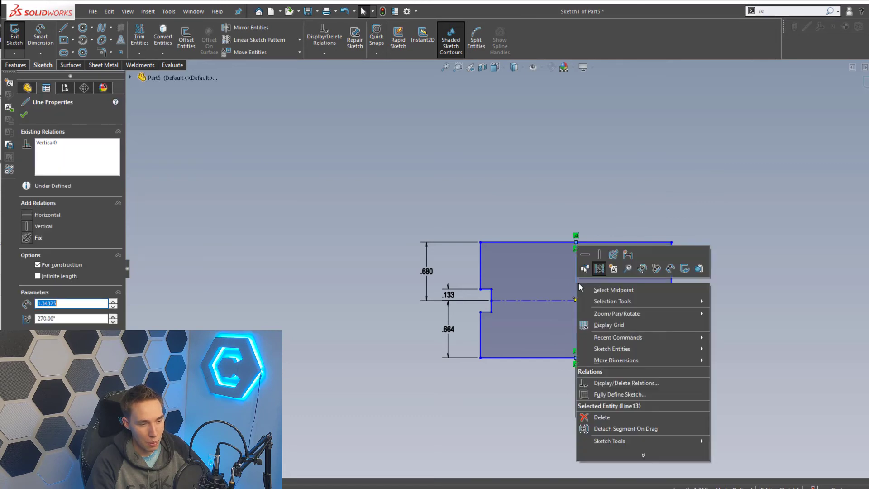
pyautogui.click(602, 290)
pyautogui.keyDown('ctrl'); pyautogui.click(607, 302); pyautogui.keyUp('ctrl')
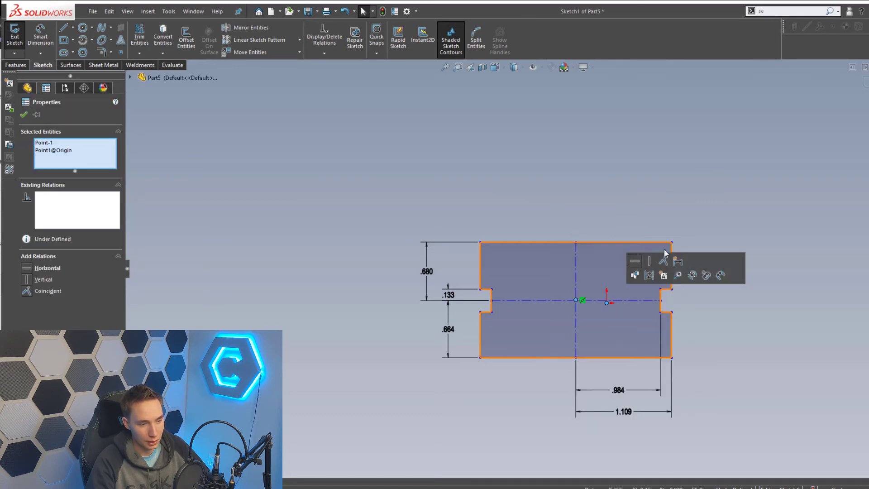
pyautogui.click(663, 262)
# Step: Extrude the notched profile as a boss 1.75 in deep with the Mid Plane end condition
pyautogui.scroll(2, 540, 181)
pyautogui.moveTo(540, 181); pyautogui.dragTo(574, 217, button='middle')
pyautogui.click(15, 64)
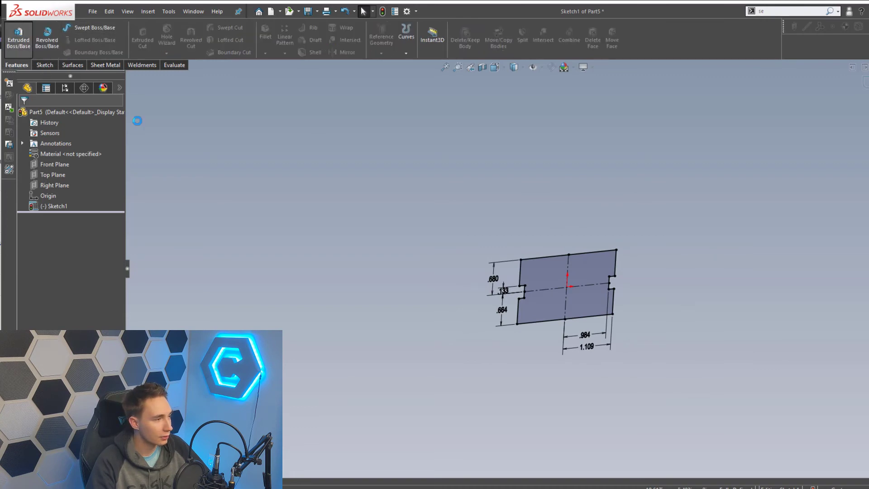
pyautogui.write('1.7')
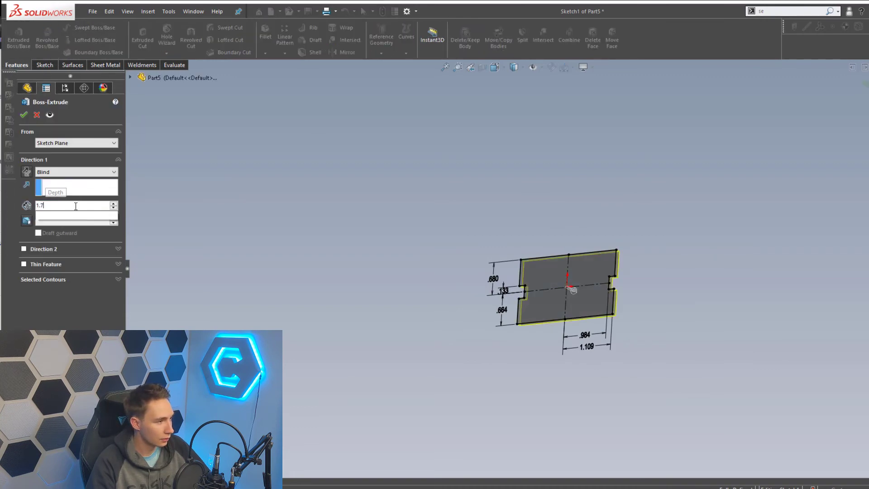
pyautogui.write('5')
pyautogui.press('Return')
pyautogui.click(56, 173)
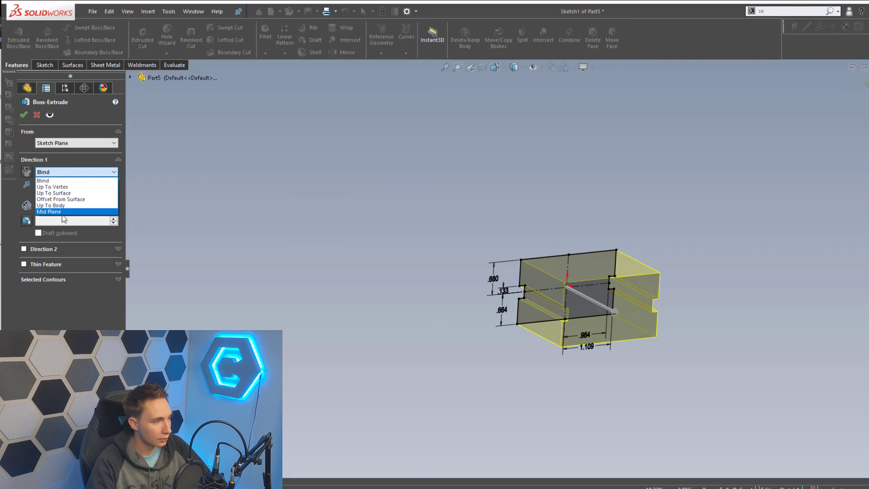
pyautogui.click(63, 213)
pyautogui.moveTo(613, 191); pyautogui.dragTo(615, 244, button='middle')
# Step: Sketch an origin-centered rectangle on the block's upper face, inset about 0.18 in from the side edges and 0.09 in from the others
pyautogui.press('s')
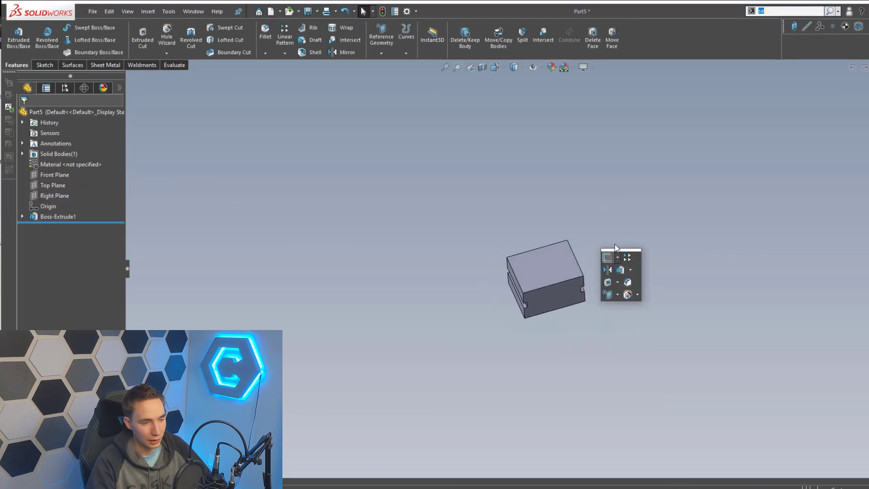
pyautogui.click(607, 258)
pyautogui.click(550, 259)
pyautogui.press('s')
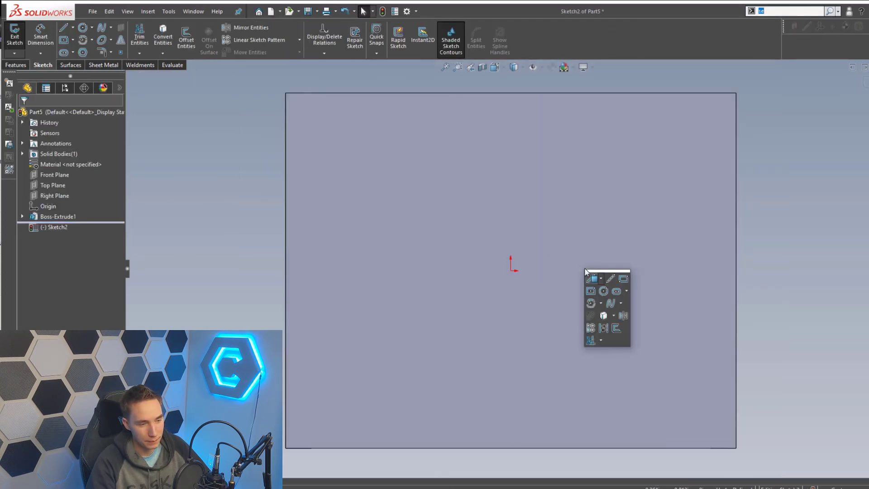
pyautogui.click(624, 279)
pyautogui.press('s')
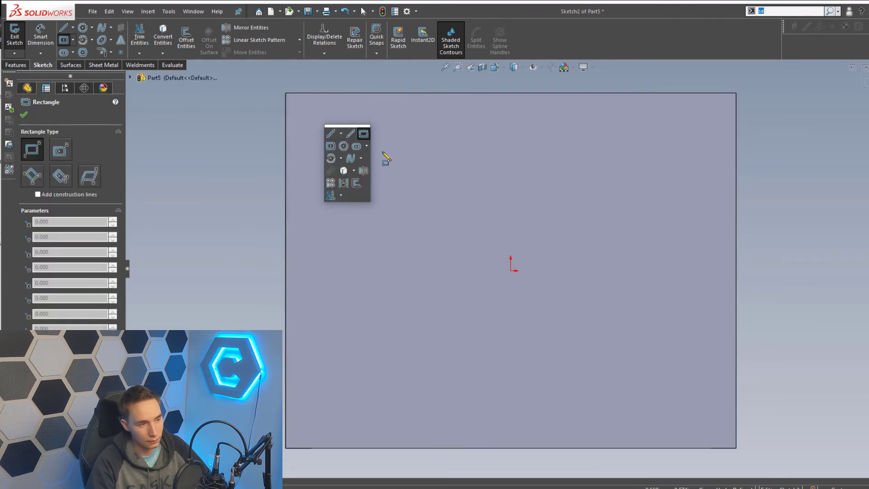
pyautogui.click(342, 148)
pyautogui.click(511, 271)
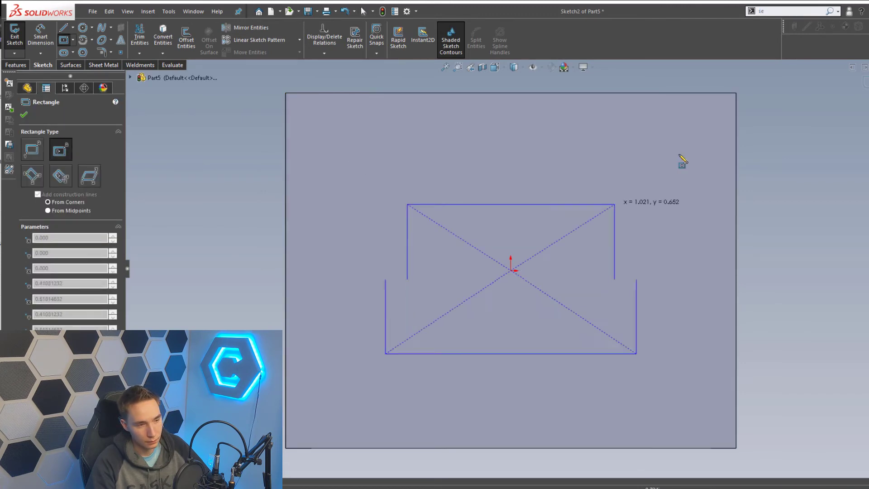
pyautogui.click(701, 112)
pyautogui.press('Escape')
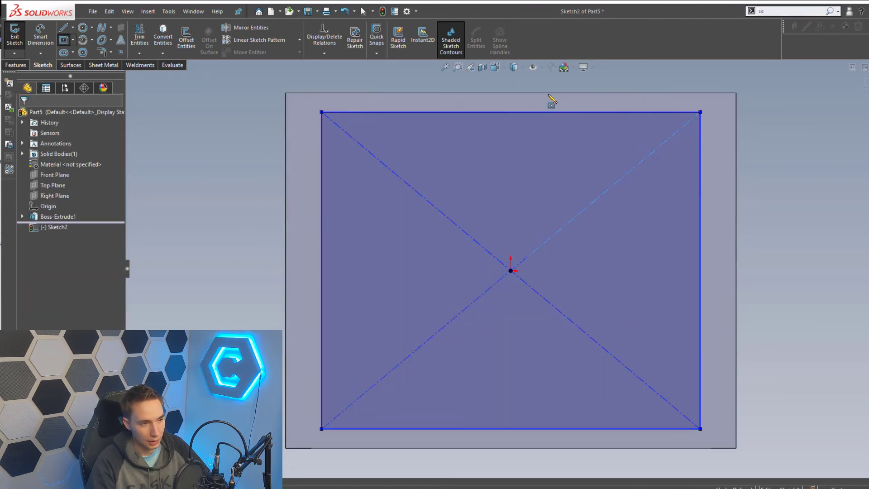
# Step: Dimension the rectangle's gaps to two adjacent edges of the block's face at 0.125 in each
pyautogui.press('d')
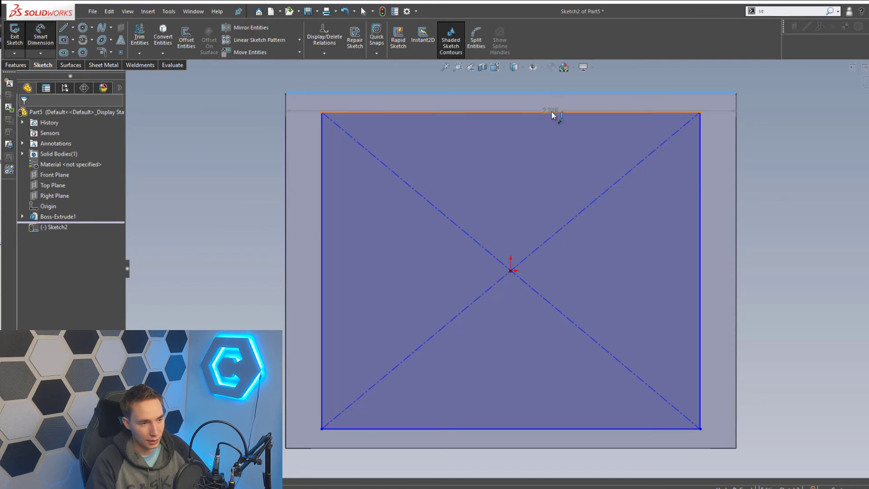
pyautogui.click(623, 112)
pyautogui.click(623, 94)
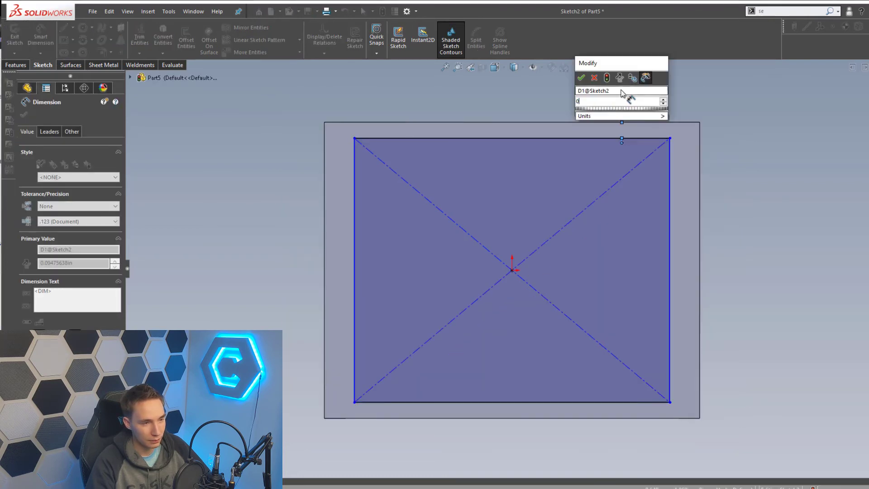
pyautogui.write('.125')
pyautogui.press('Return')
pyautogui.click(673, 231)
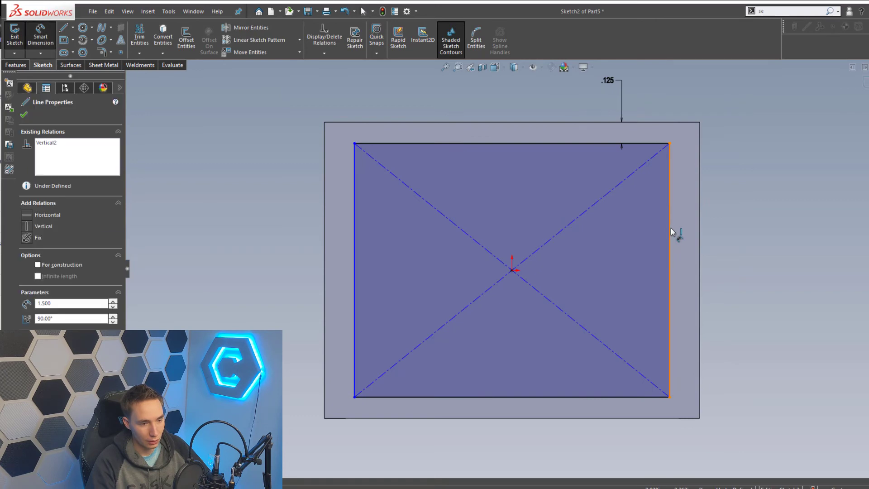
pyautogui.click(699, 232)
pyautogui.click(747, 214)
pyautogui.write('.125')
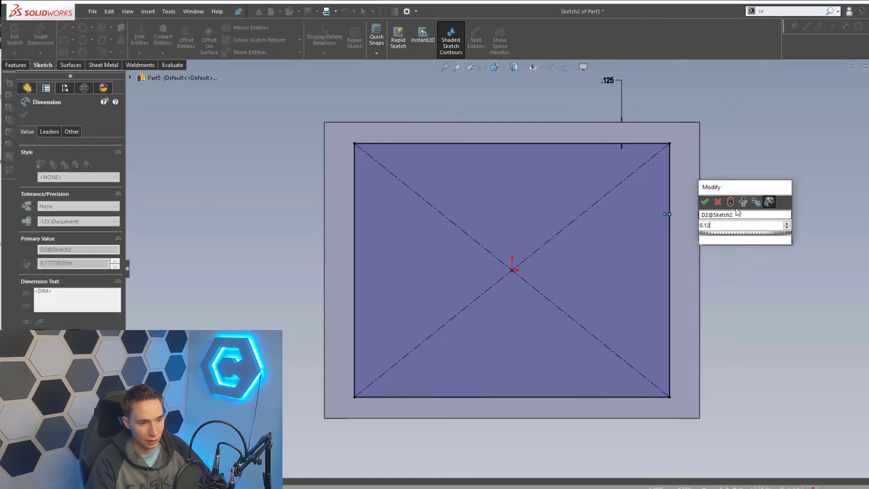
pyautogui.press('Return')
pyautogui.press('Escape')
# Step: Extrude-cut the rectangle with the Up To Surface end condition, ending at the block's bottom face
pyautogui.scroll(3, 665, 284)
pyautogui.moveTo(663, 289)
pyautogui.mouseDown(button='middle')
pyautogui.moveTo(643, 259)
pyautogui.moveTo(607, 344)
pyautogui.mouseUp(button='middle')
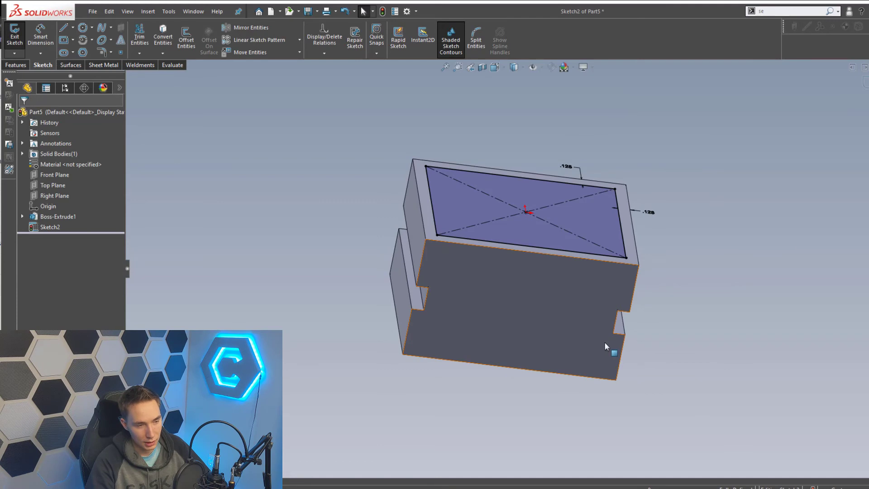
pyautogui.click(15, 65)
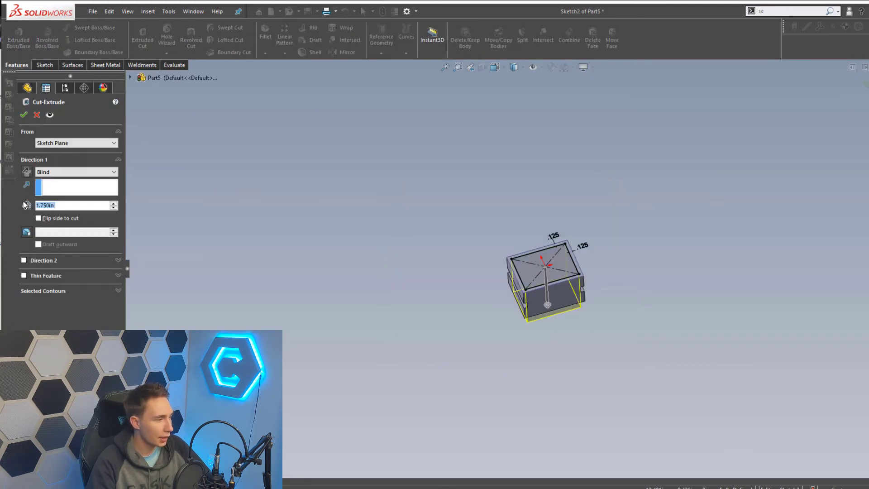
pyautogui.click(76, 174)
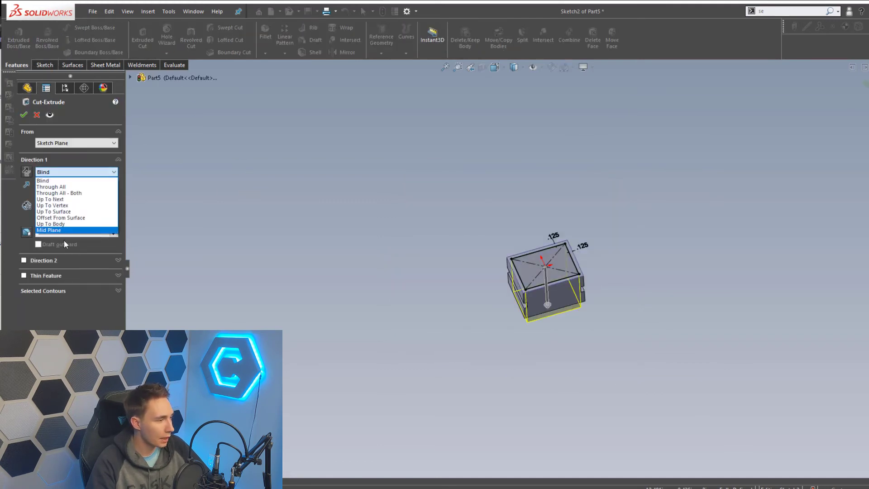
pyautogui.click(68, 212)
pyautogui.moveTo(562, 230); pyautogui.dragTo(524, 292, button='middle')
pyautogui.click(530, 291)
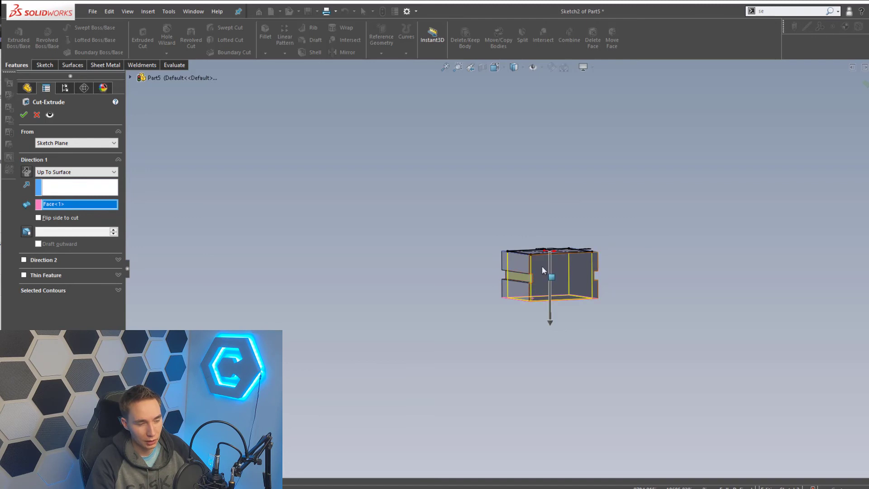
pyautogui.click(24, 115)
pyautogui.moveTo(427, 286); pyautogui.dragTo(417, 270, button='middle')
# Step: Change the rectangular cut's end condition to Offset From Surface, 0.125 in from the bottom face
pyautogui.click(46, 228)
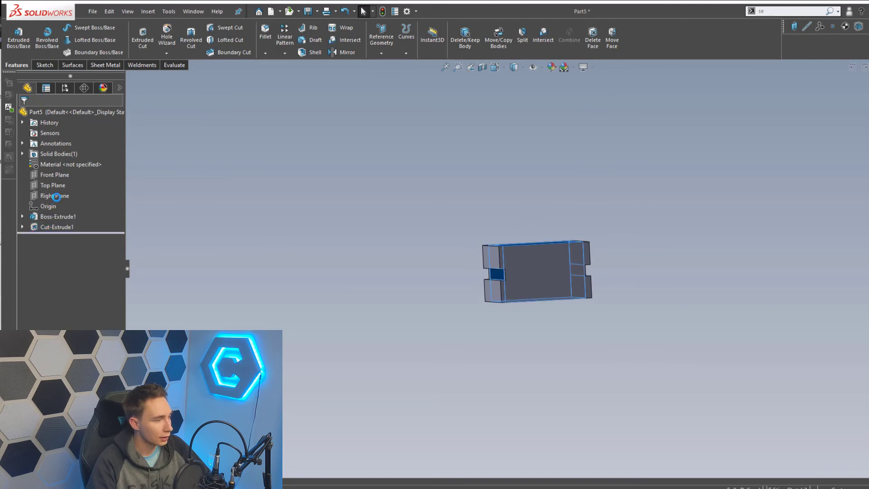
pyautogui.click(84, 173)
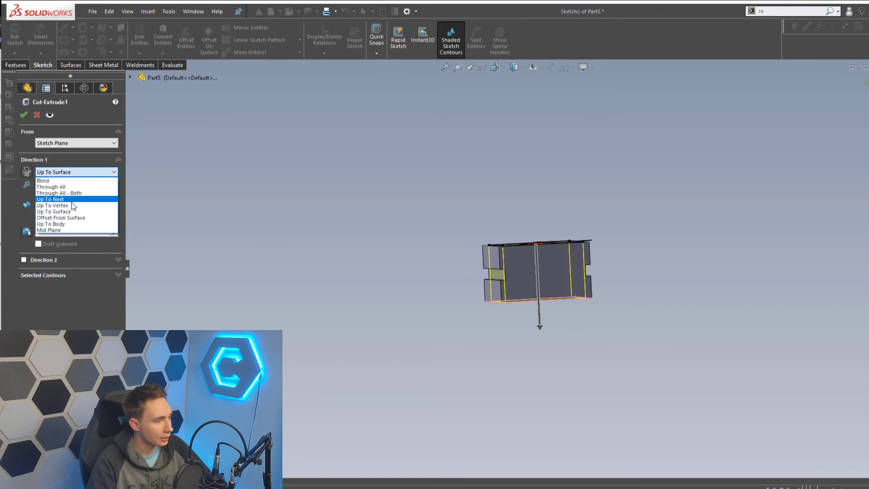
pyautogui.click(72, 211)
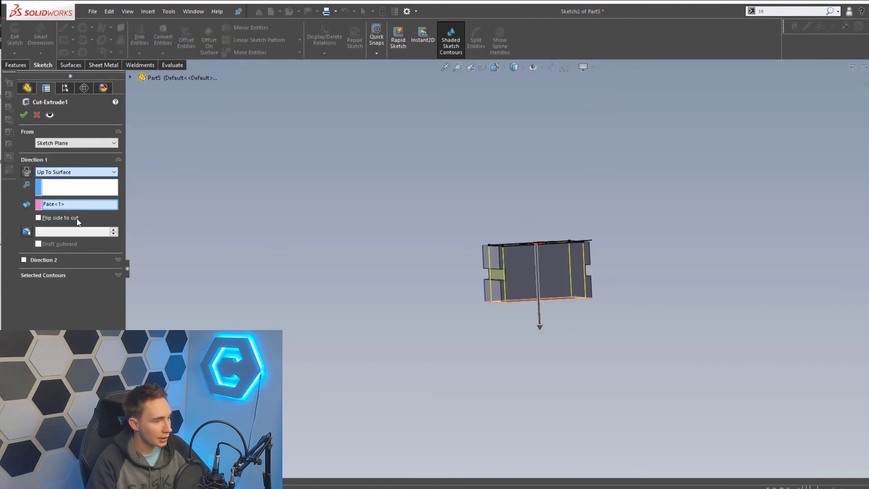
pyautogui.scroll(-2, 509, 275)
pyautogui.moveTo(509, 275); pyautogui.dragTo(516, 258, button='middle')
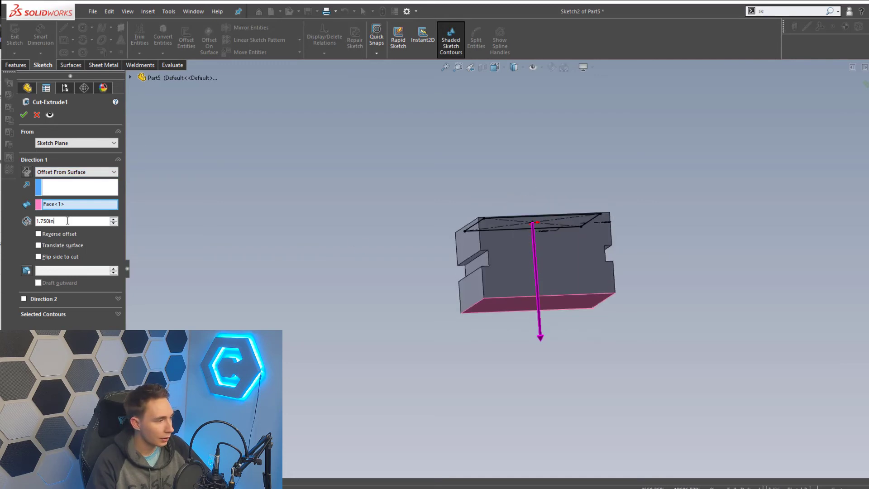
pyautogui.write('0.125')
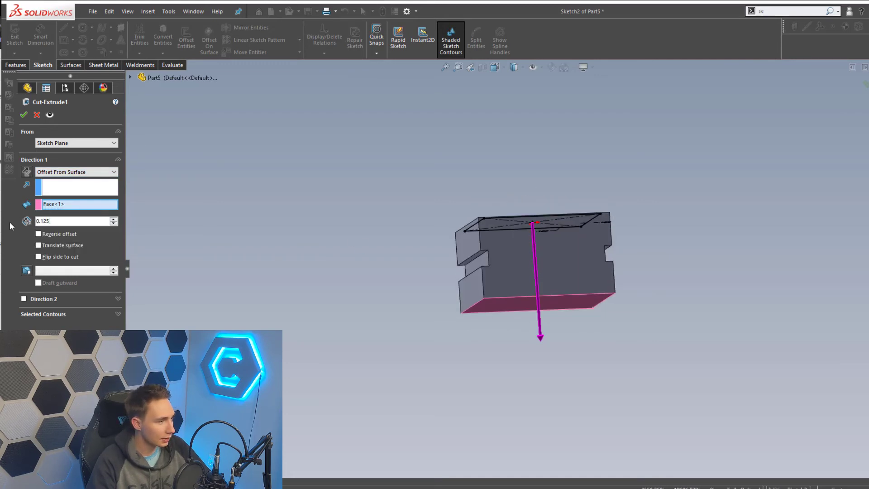
pyautogui.press('Return')
pyautogui.click(21, 115)
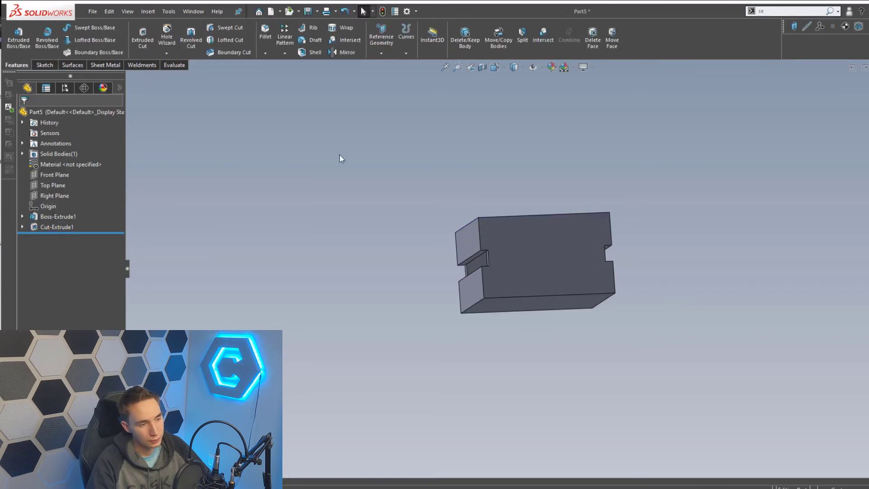
# Step: Edit the rectangular cavity's sketch, setting the gap between the rectangle and the block's side edge to 0.25 in
pyautogui.scroll(3, 537, 212)
pyautogui.moveTo(537, 211); pyautogui.dragTo(491, 278, button='middle')
pyautogui.scroll(-2, 490, 278)
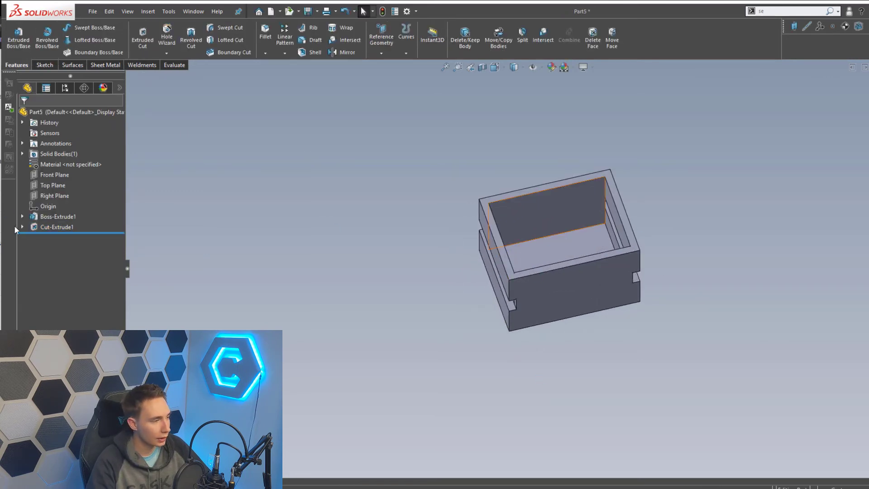
pyautogui.click(47, 227)
pyautogui.click(23, 227)
pyautogui.click(50, 238)
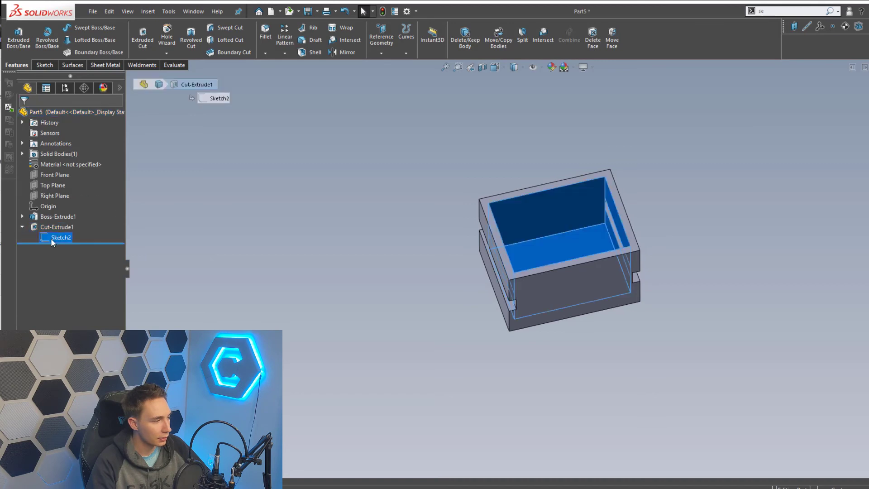
pyautogui.click(65, 210)
pyautogui.scroll(-2, 631, 211)
pyautogui.doubleClick(652, 246)
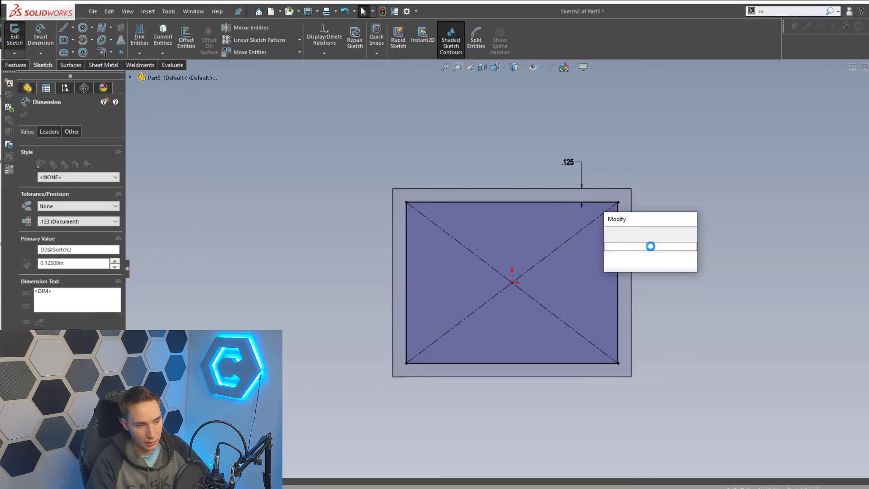
pyautogui.press('Return')
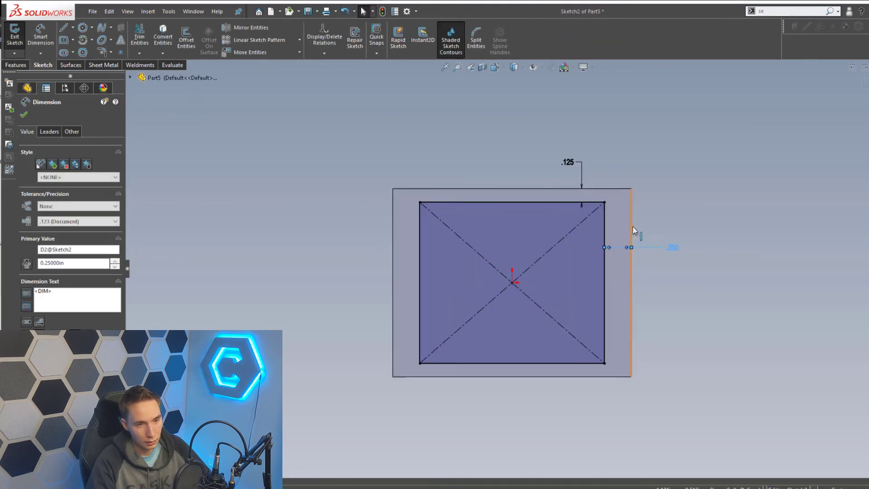
pyautogui.click(860, 90)
pyautogui.click(861, 89)
pyautogui.scroll(3, 544, 291)
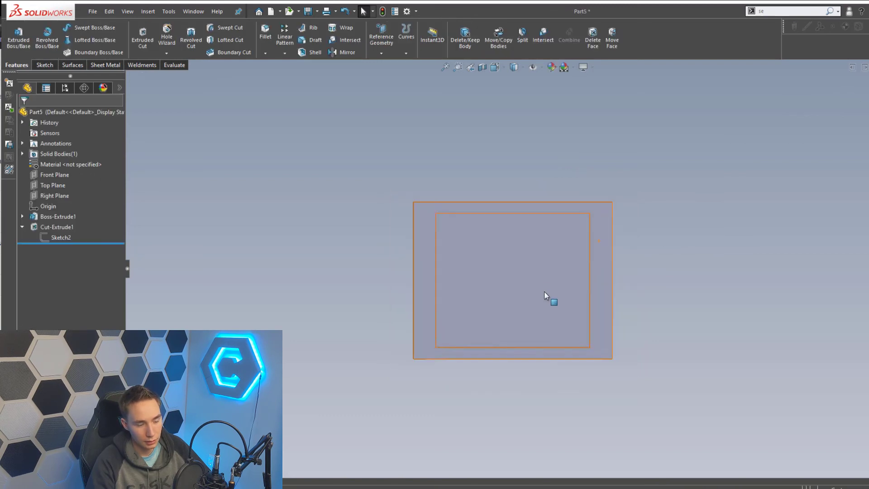
# Step: Sketch an origin-centered rectangle about 1.25 in wide and 0.33 in high on the block's front face, between the side slots
pyautogui.moveTo(543, 281); pyautogui.dragTo(578, 166, button='middle')
pyautogui.press('s')
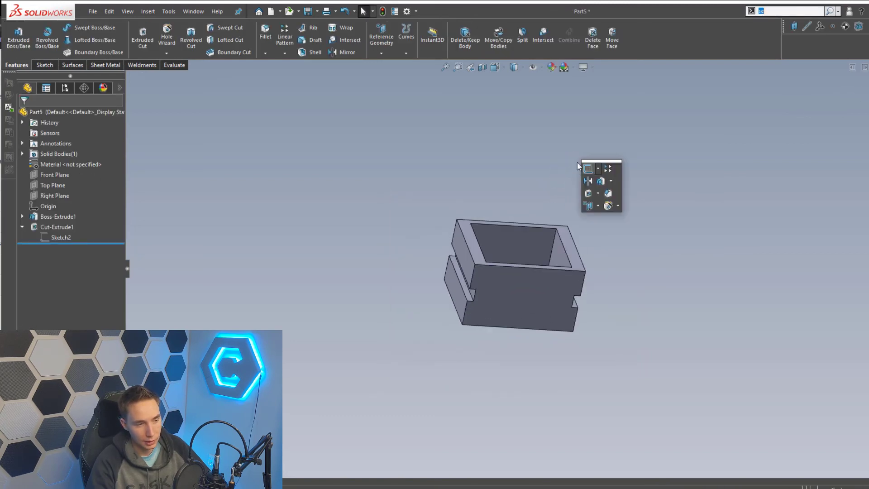
pyautogui.click(587, 169)
pyautogui.click(535, 280)
pyautogui.press('s')
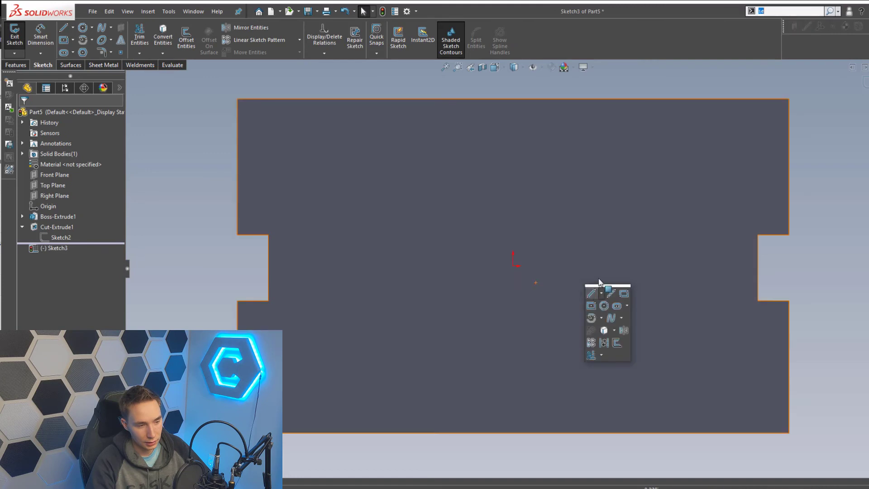
pyautogui.click(592, 308)
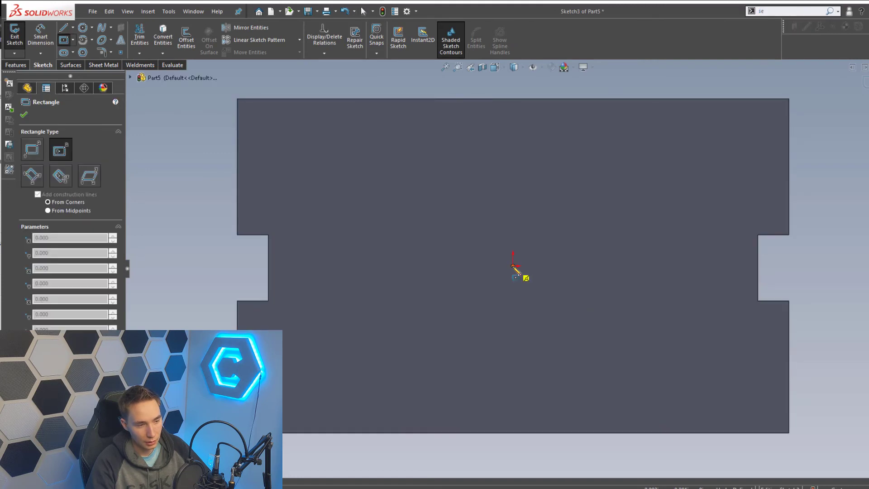
pyautogui.click(514, 266)
pyautogui.click(668, 225)
pyautogui.press('Escape')
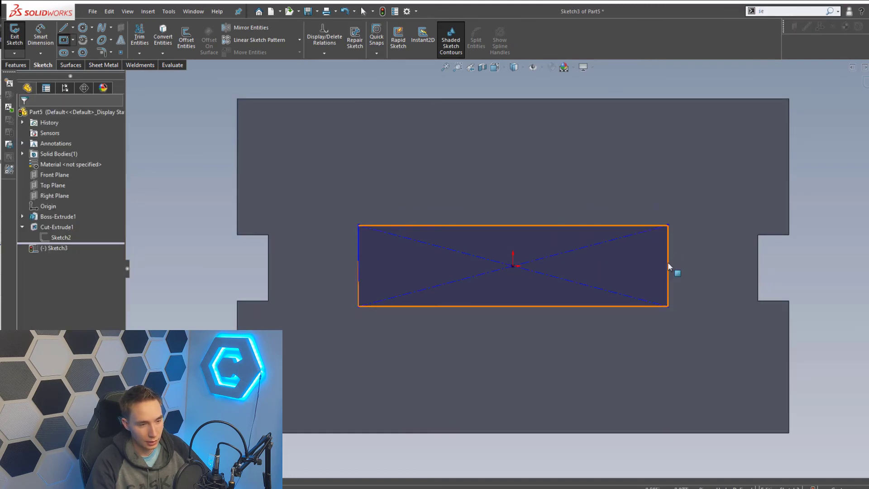
# Step: Dimension the front-face rectangle with a height of 0.375 in and a width of 1.25 in
pyautogui.click(668, 266)
pyautogui.press('d')
pyautogui.click(717, 272)
pyautogui.write('0')
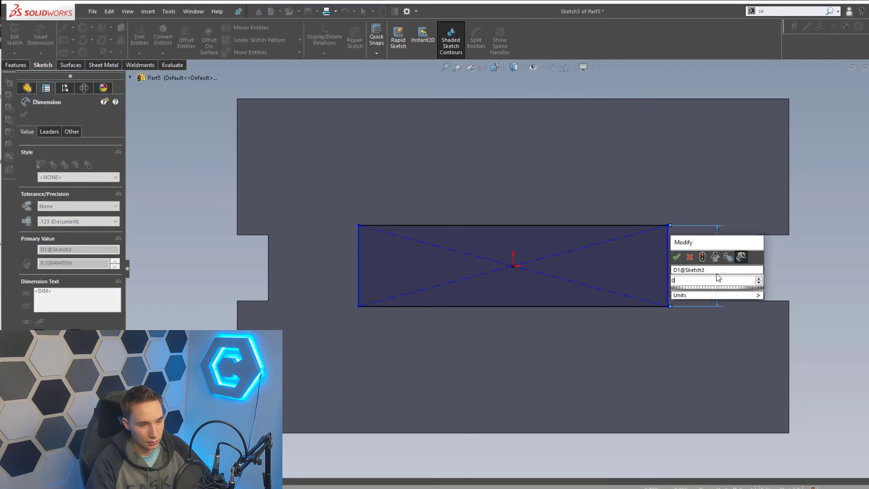
pyautogui.write('.375')
pyautogui.press('Return')
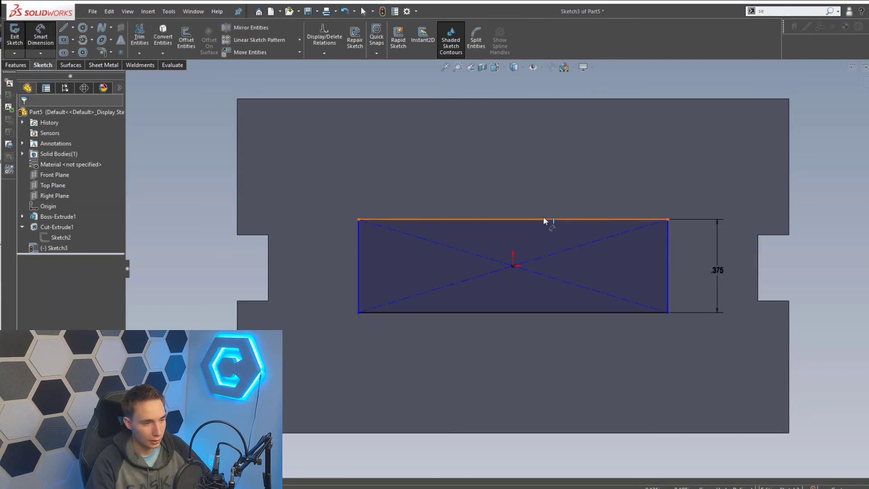
pyautogui.click(544, 219)
pyautogui.click(542, 181)
pyautogui.write('1.25')
pyautogui.press('Return')
pyautogui.press('Escape')
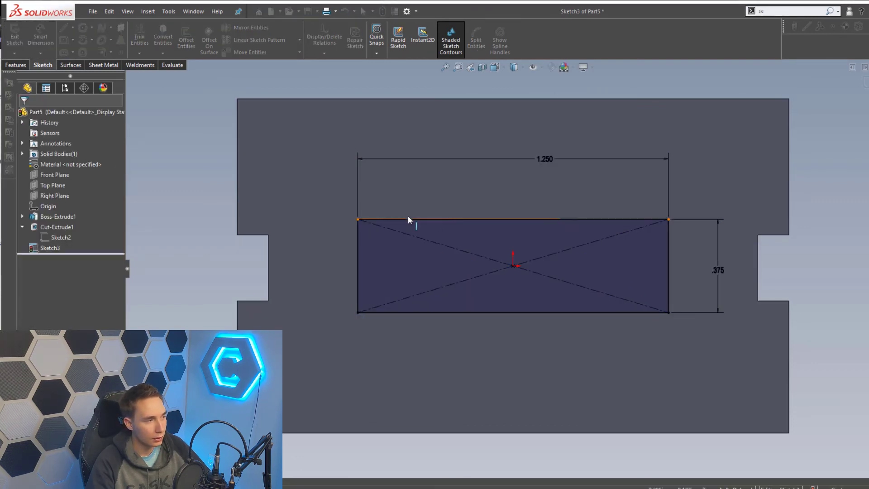
pyautogui.scroll(1, 408, 216)
pyautogui.click(16, 64)
pyautogui.click(18, 38)
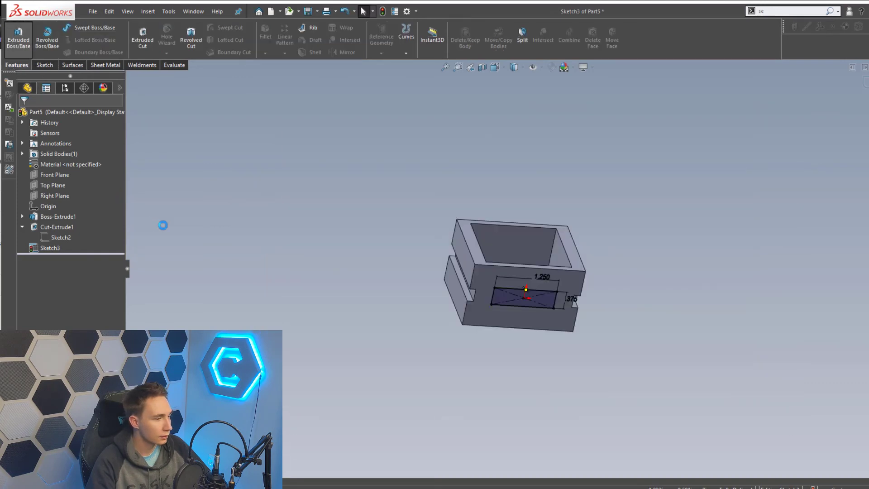
pyautogui.write('.5')
pyautogui.press('Return')
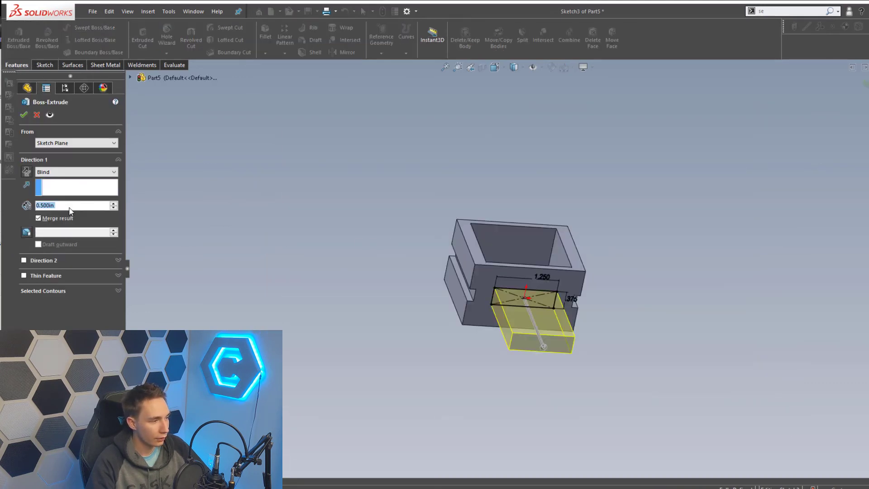
pyautogui.press('Escape')
# Step: Extrude the front-face rectangle outward as a short blind boss forming a handle on the block
pyautogui.moveTo(363, 258)
pyautogui.mouseDown(button='middle')
pyautogui.moveTo(441, 262)
pyautogui.moveTo(402, 269)
pyautogui.mouseUp(button='middle')
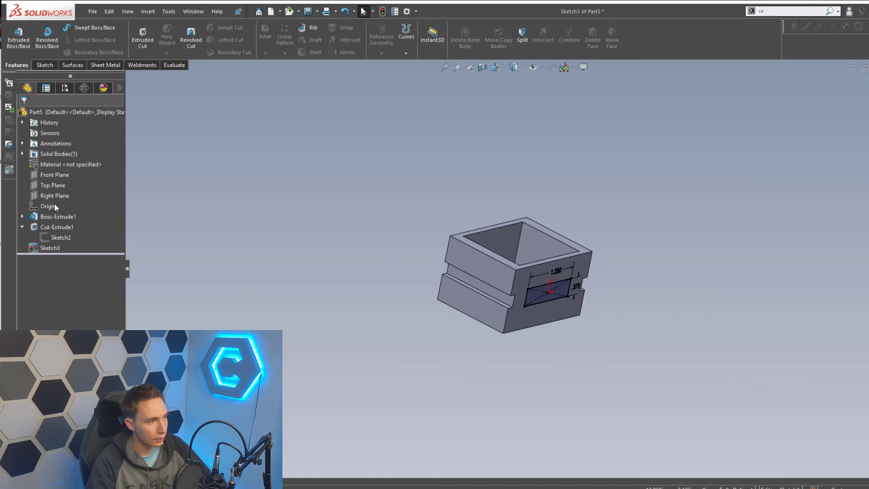
pyautogui.click(18, 45)
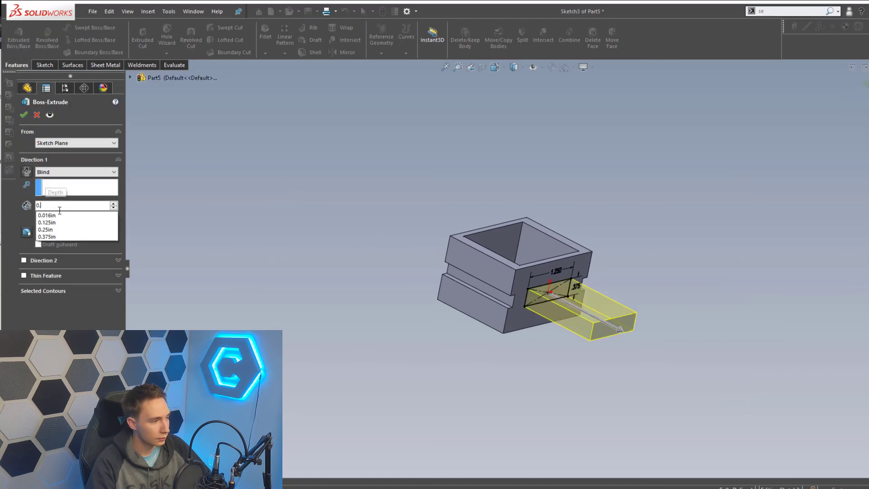
pyautogui.click(23, 115)
pyautogui.scroll(-3, 560, 276)
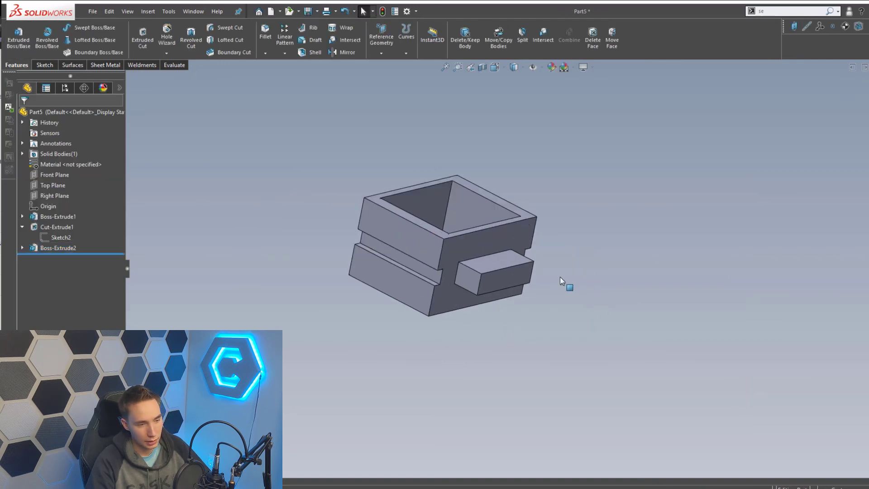
pyautogui.click(560, 276)
pyautogui.moveTo(657, 267); pyautogui.dragTo(623, 249, button='middle')
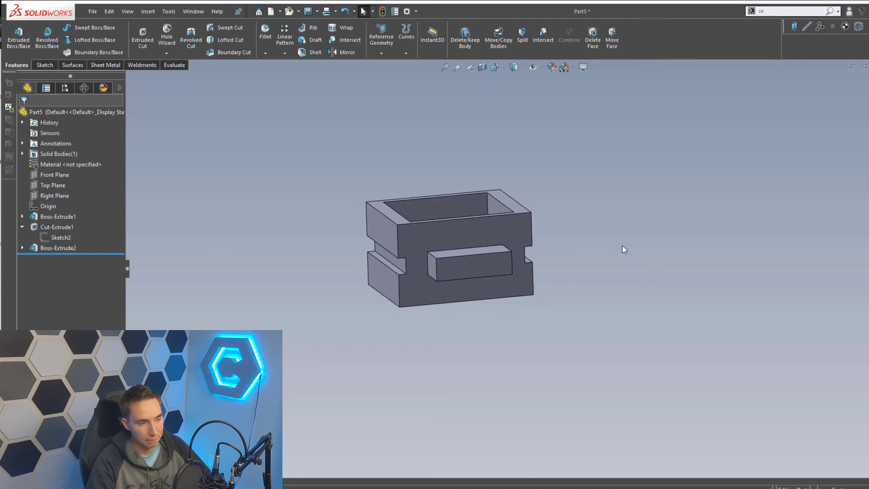